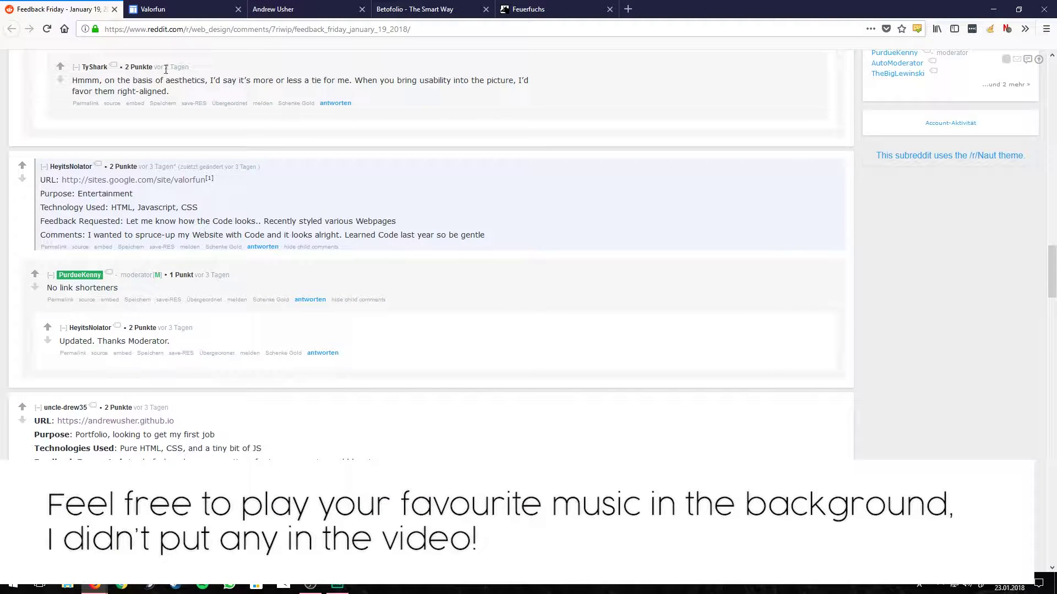
Step: Close the Valorfun page and read the technologies listed in the next feedback request, for a developer's job-seeking portfolio
middle_click(160, 11)
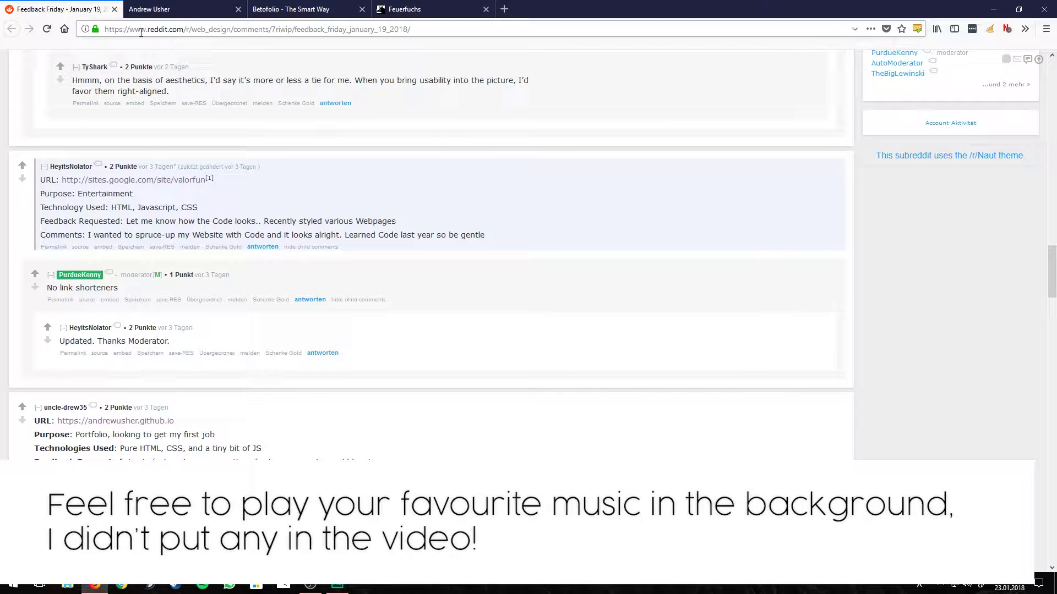
scroll(152, 312, "down", 4)
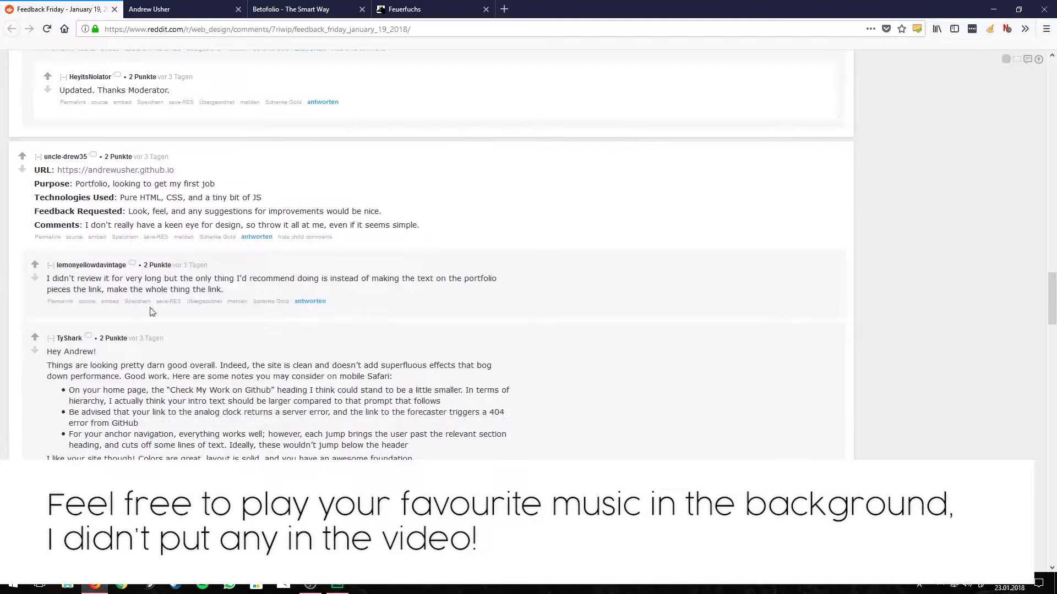
left_click_drag(92, 194, 211, 208)
left_click(252, 208)
left_click_drag(295, 202, 130, 201)
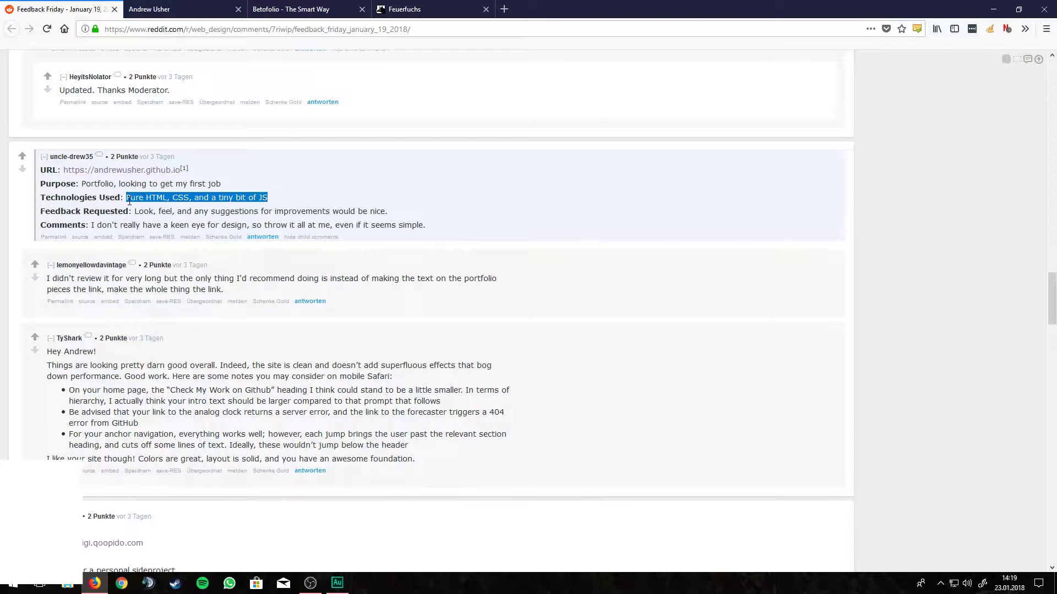
left_click(129, 202)
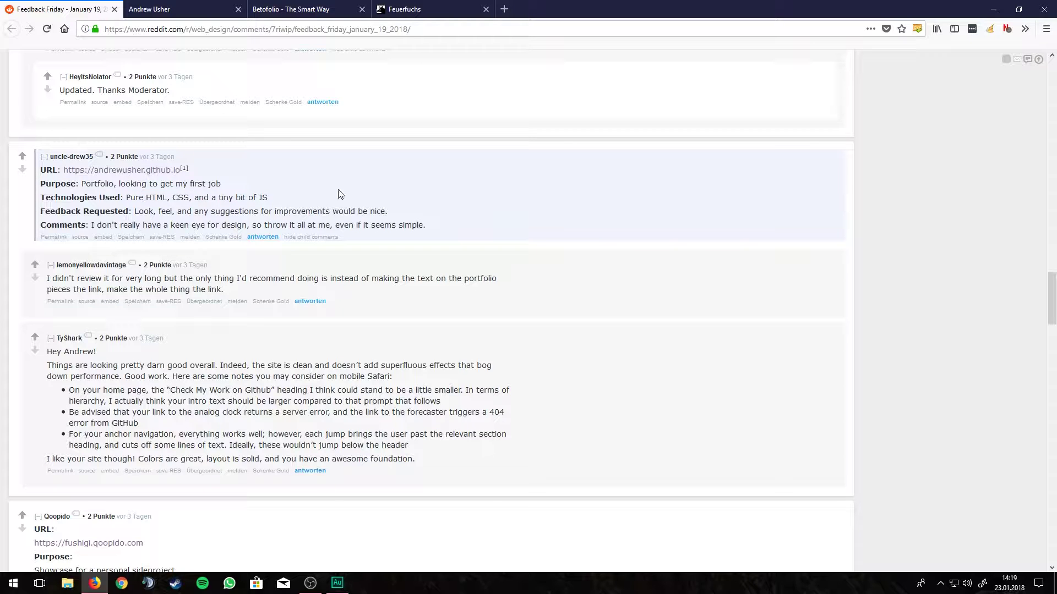
left_click_drag(291, 199, 138, 199)
left_click(134, 199)
left_click_drag(193, 204, 289, 199)
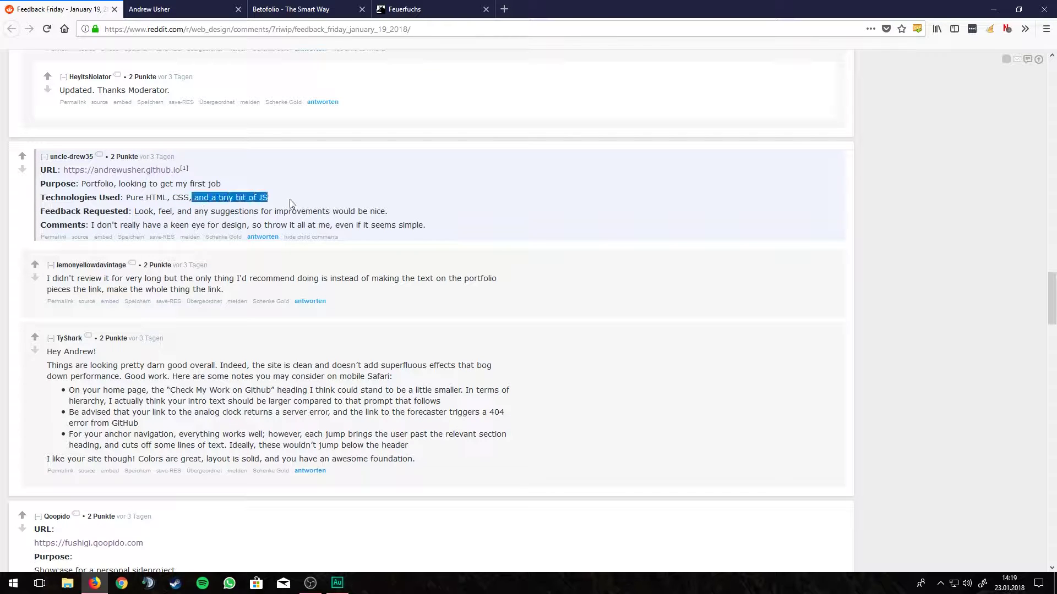
left_click(287, 199)
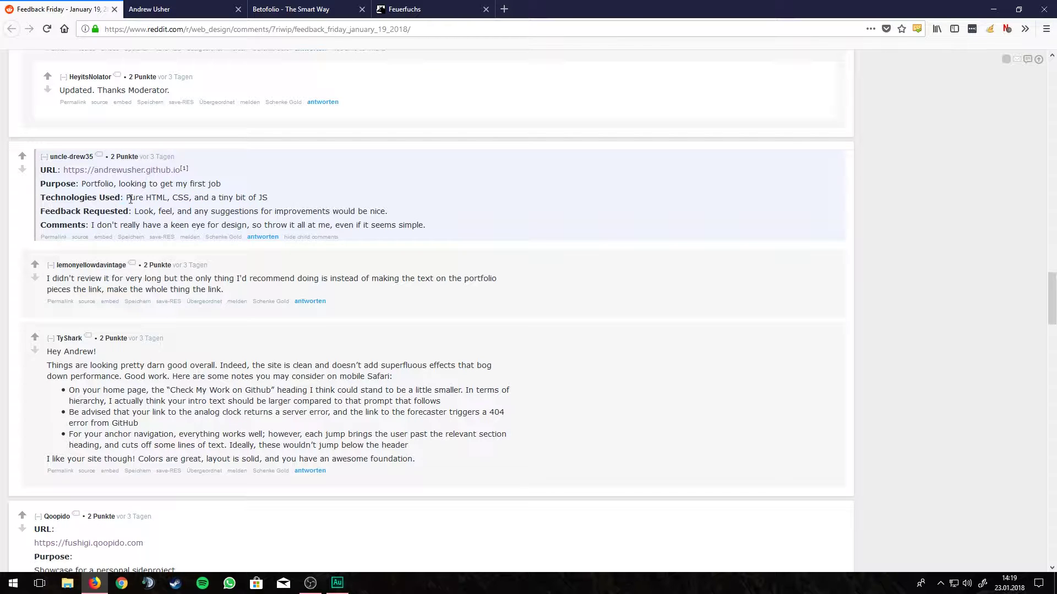
mouse_move(126, 200)
left_mouse_down()
mouse_move(167, 199)
mouse_move(126, 198)
left_mouse_up()
left_click(167, 199)
left_click(135, 196)
Step: Read the Comments line of the portfolio feedback request about the author's eye for design
left_click_drag(91, 227, 221, 225)
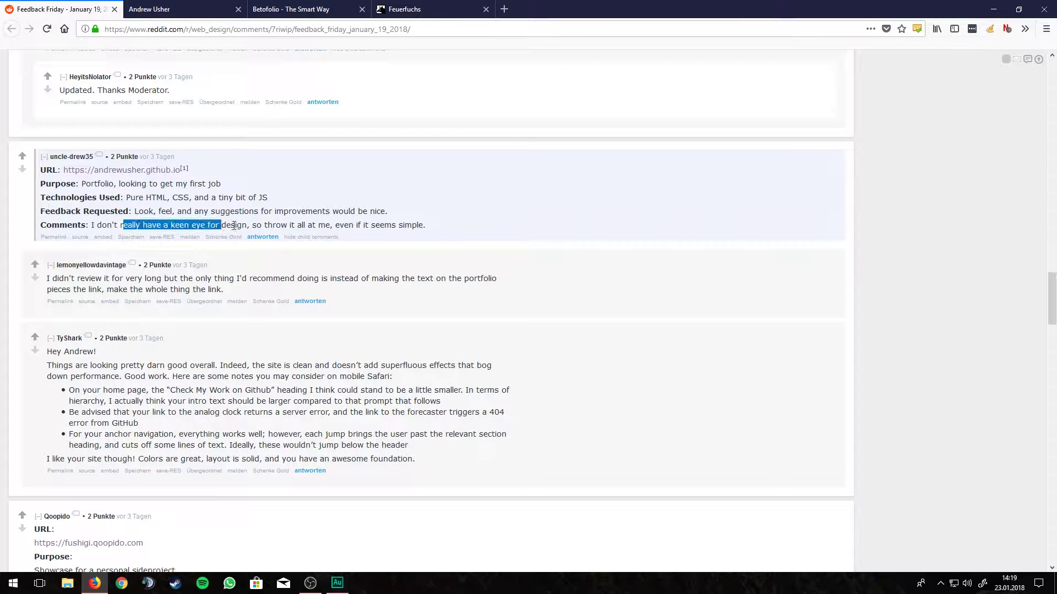
left_click(235, 224)
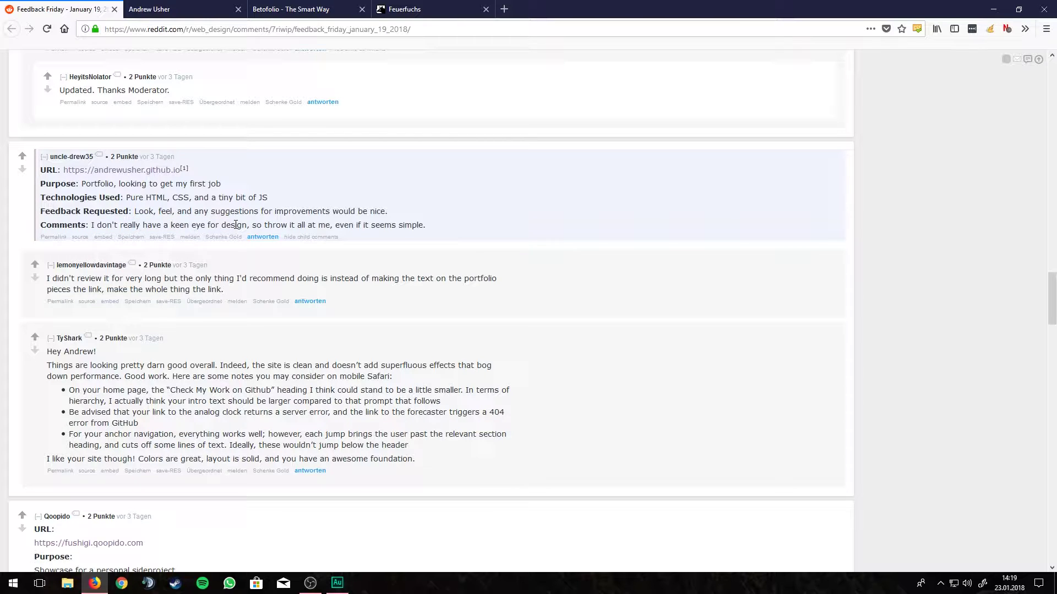
left_click_drag(330, 225, 250, 225)
left_click(324, 227)
left_click_drag(339, 225, 486, 225)
left_click(486, 224)
Step: Open the portfolio site, reload it, and examine its hero section, scroll arrow and header title
left_click(226, 6)
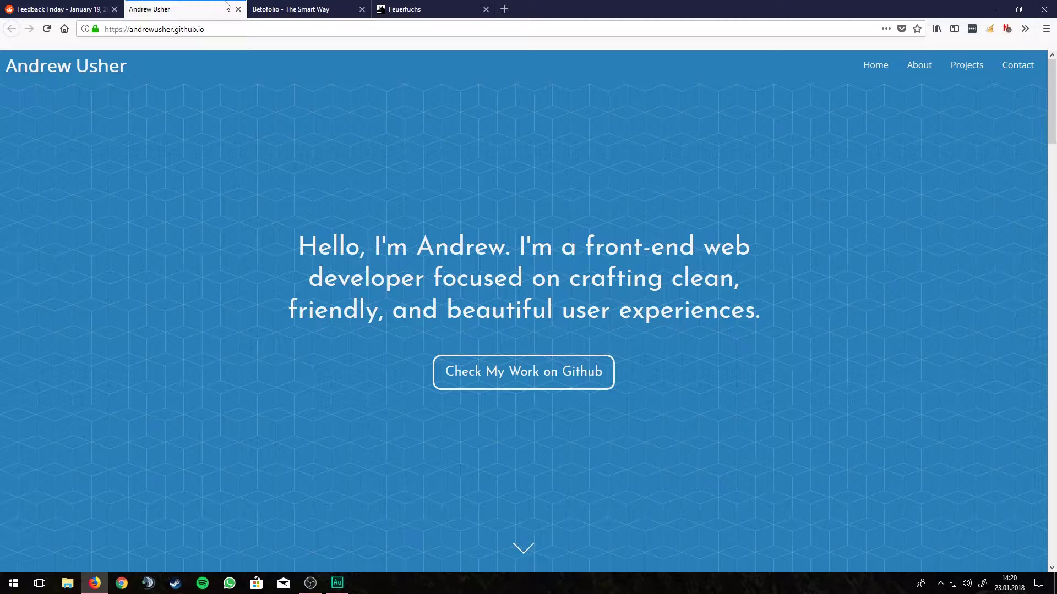
scroll(409, 329, "down", 4)
scroll(409, 329, "up", 4)
key("F5")
left_click_drag(517, 551, 508, 546)
double_click(484, 533)
left_click_drag(3, 63, 35, 65)
Step: Inspect the Home link of the site's navigation to show its CSS rules
right_click(868, 67)
left_click(887, 192)
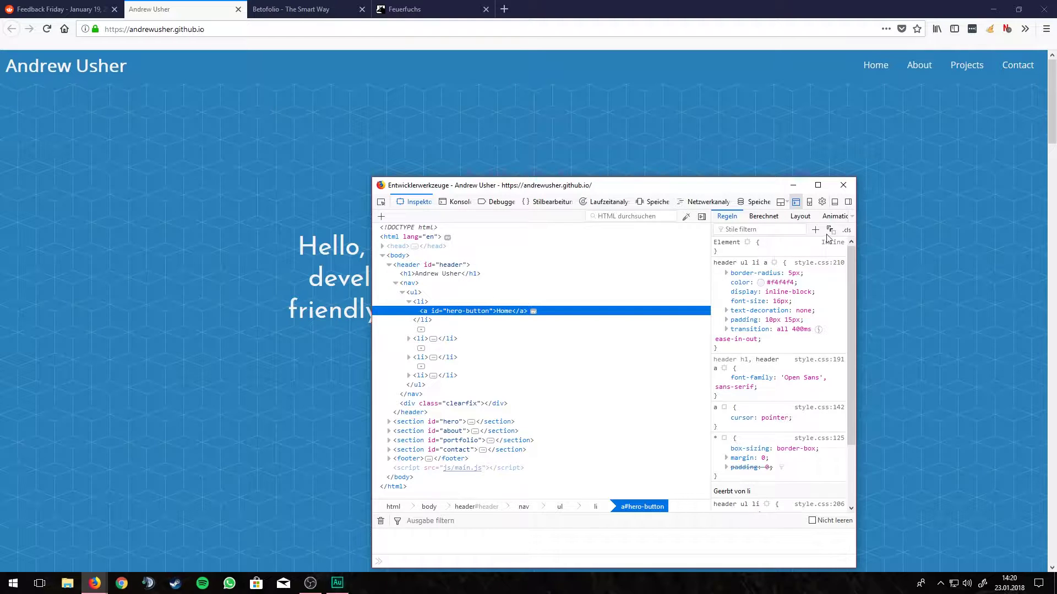
left_click(846, 231)
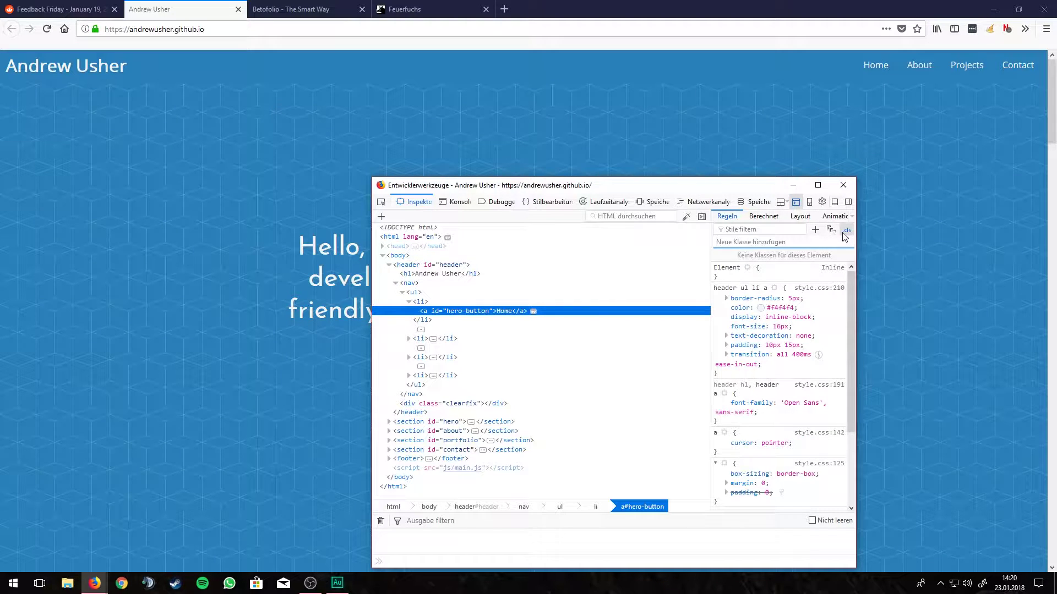
left_click(846, 231)
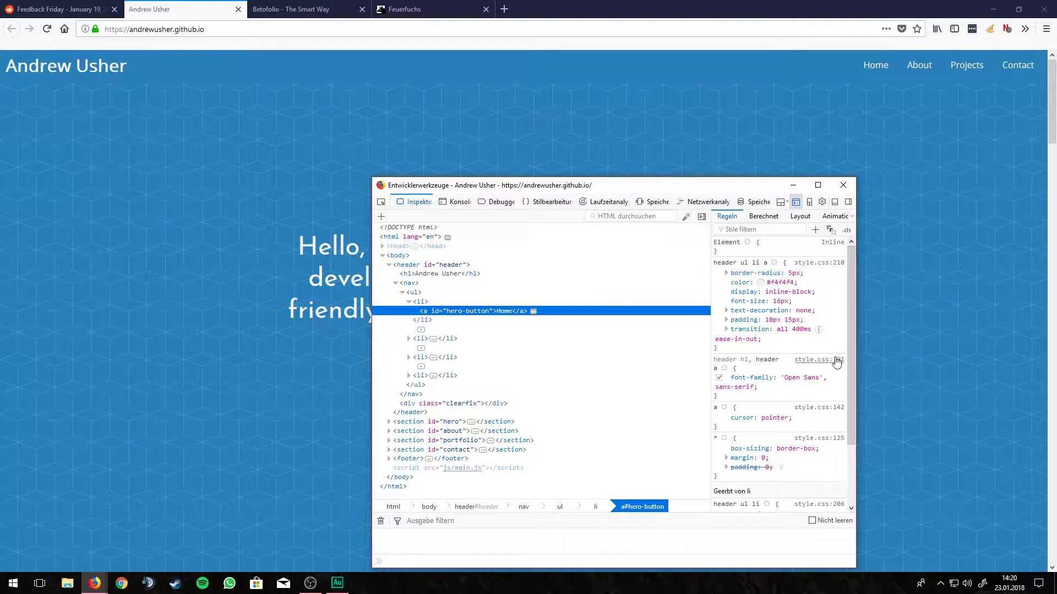
Step: Enlarge the developer tools window and force the :hover state on the Home link
left_click_drag(374, 177, 241, 147)
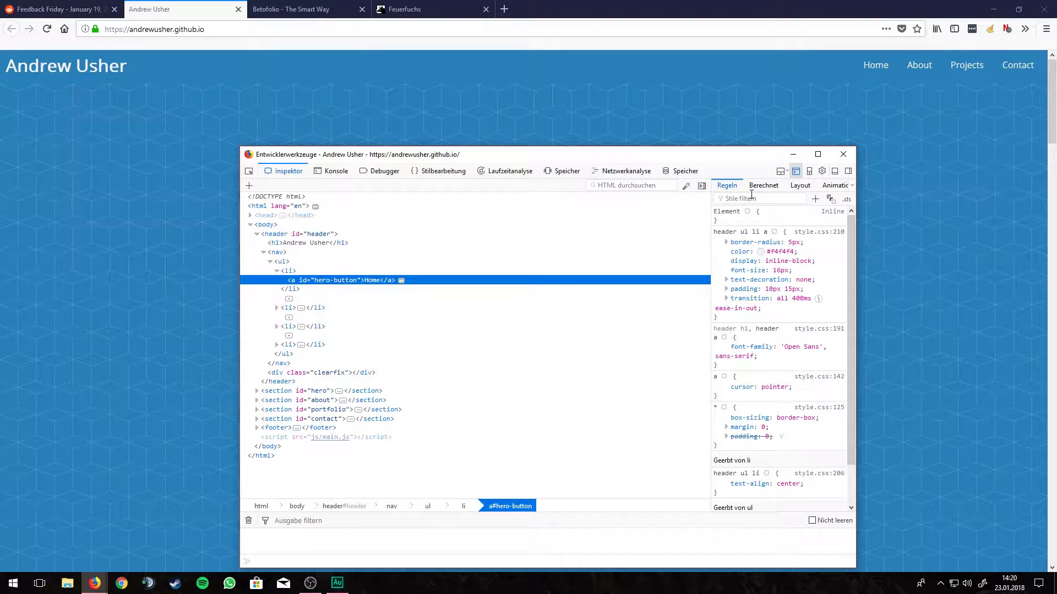
left_click(830, 200)
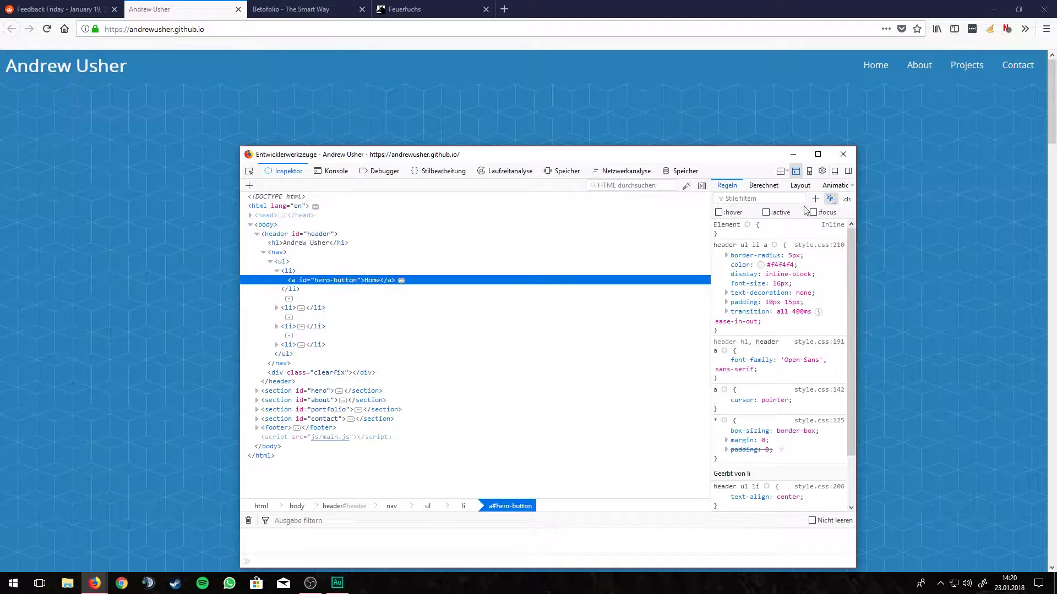
left_click(727, 215)
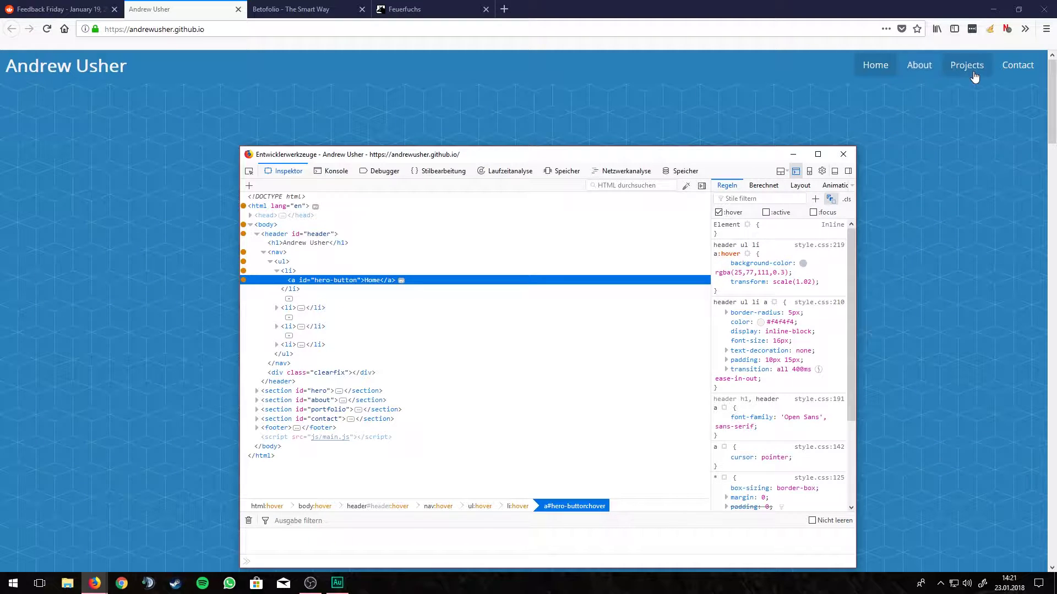
Step: Disable the transform: scale(1.02) declaration in the navigation links' hover rule and move the developer tools aside
left_click(719, 281)
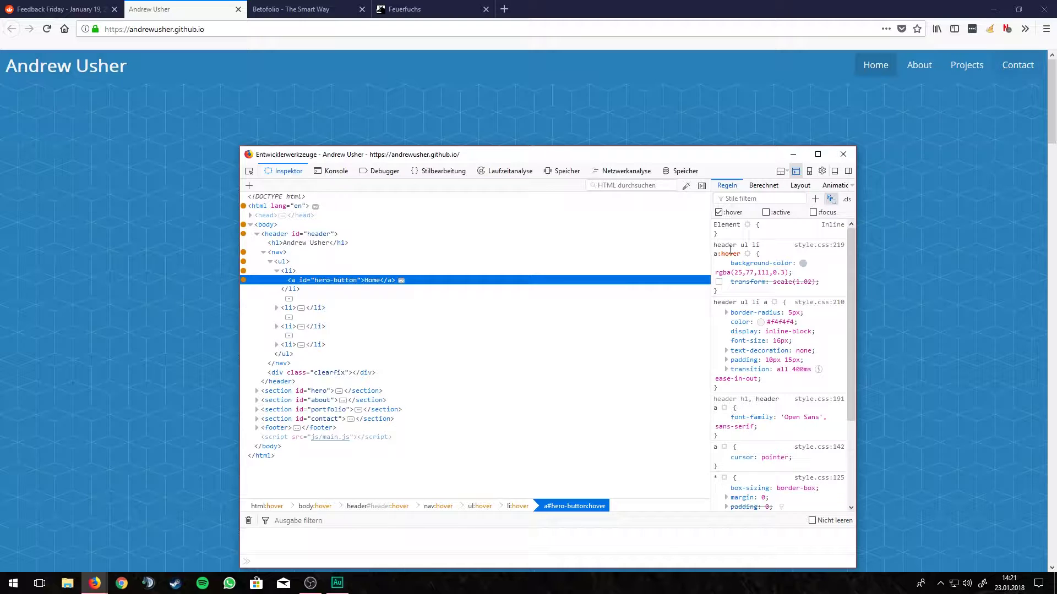
left_click(719, 282)
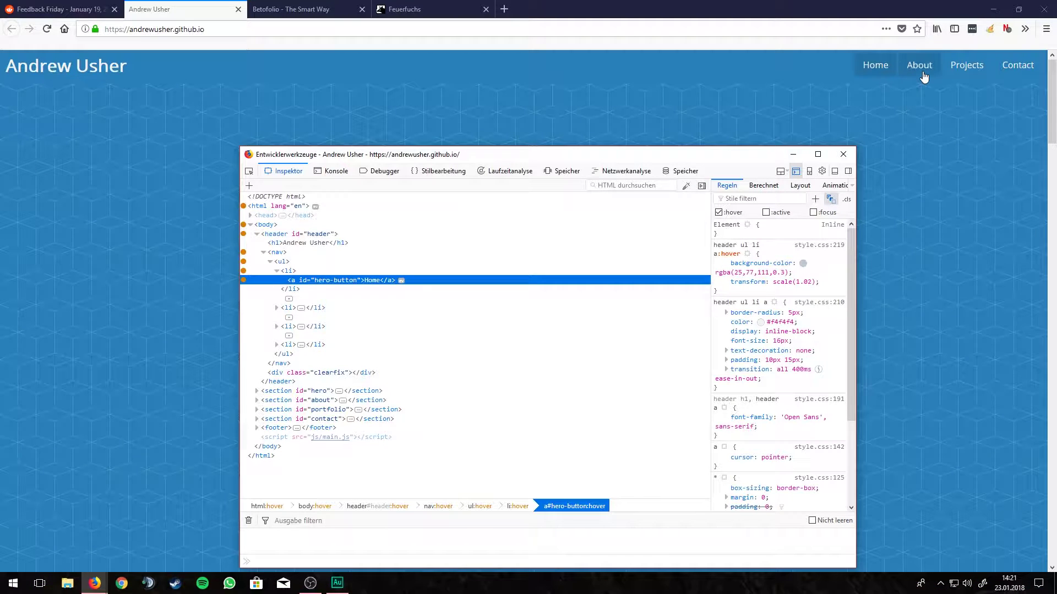
left_click(718, 282)
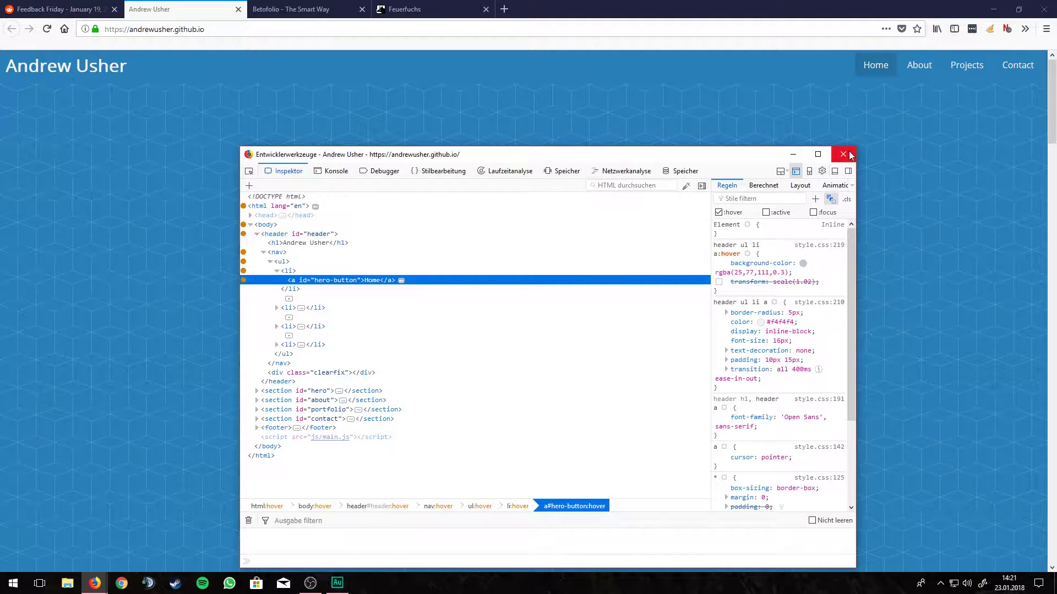
left_click_drag(483, 158, 1056, 96)
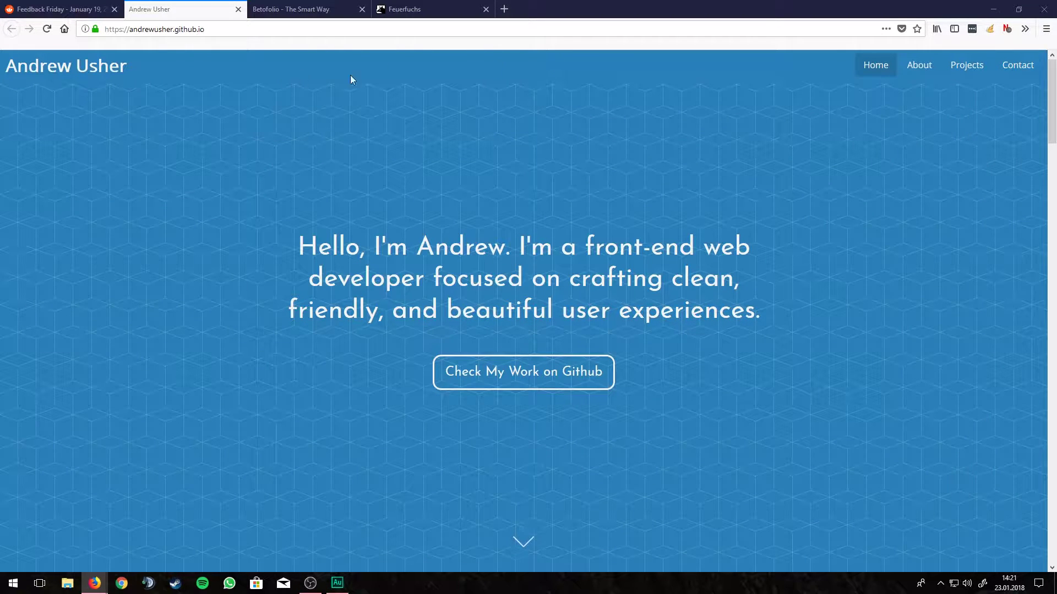
Step: Examine how the fixed header and the About Me and Portfolio sections look while moving through the page
left_click_drag(427, 64, 319, 71)
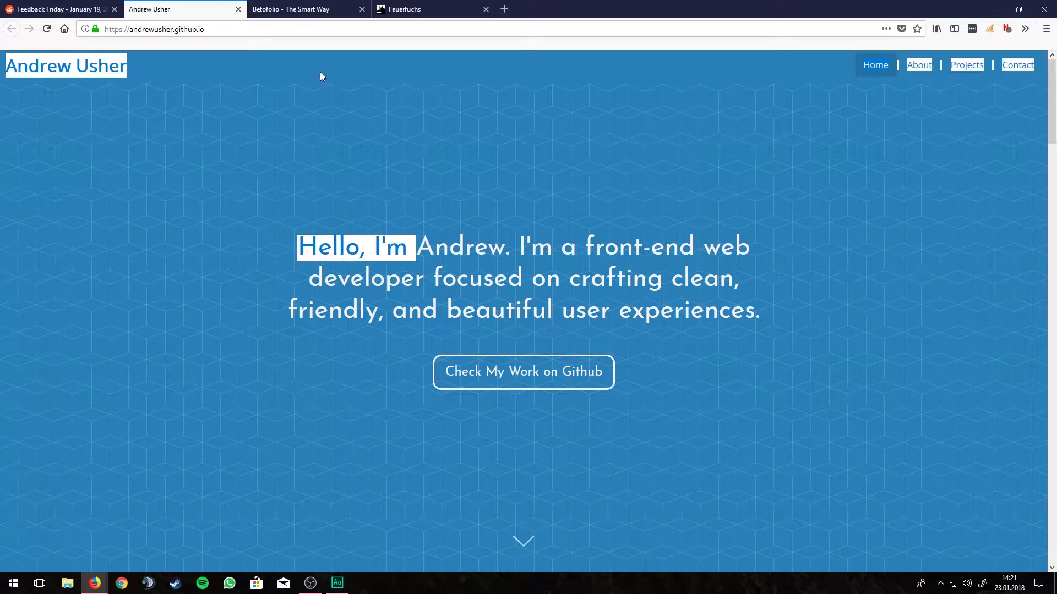
left_click(428, 127)
scroll(157, 279, "down", 10)
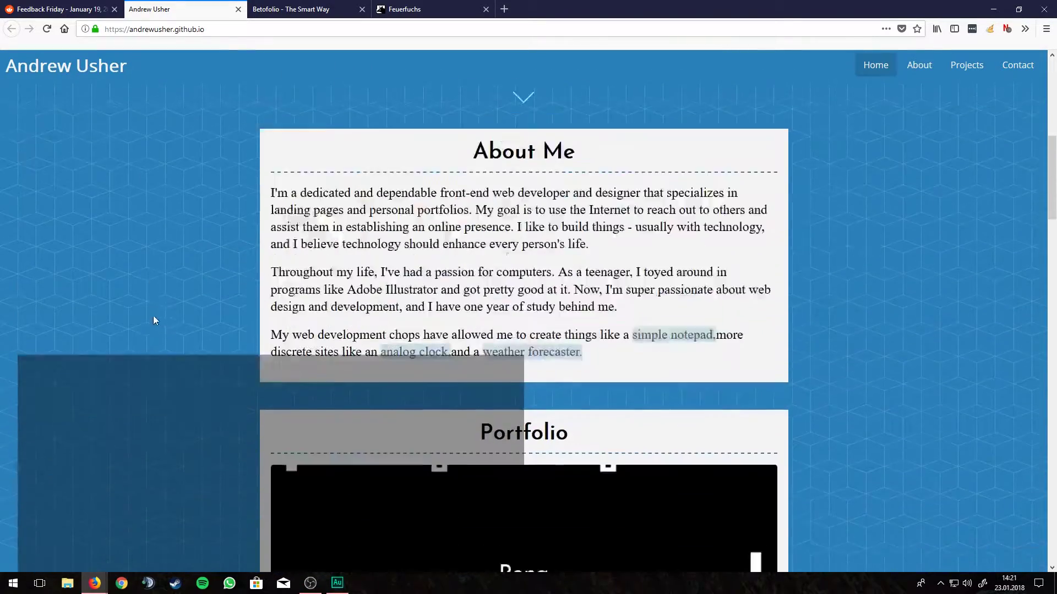
scroll(267, 365, "down", 4)
scroll(220, 341, "up", 4)
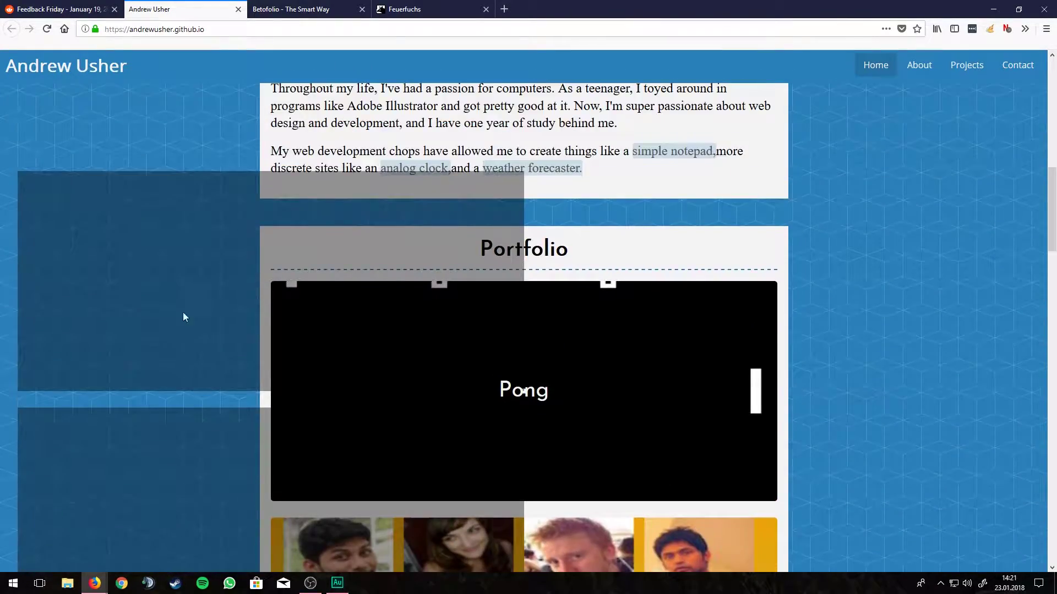
scroll(176, 319, "down", 3)
scroll(172, 328, "up", 5)
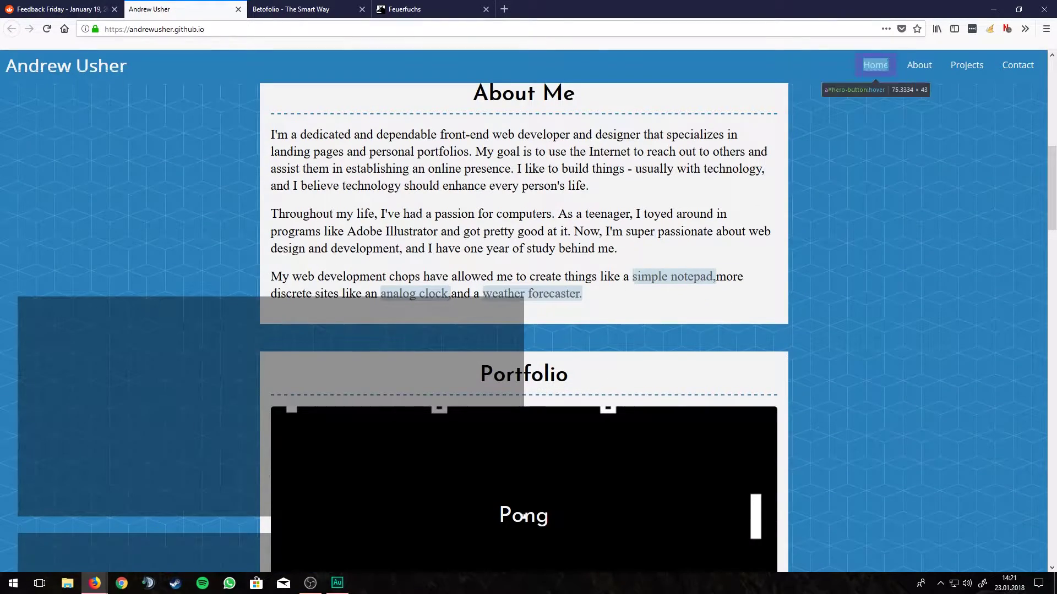
key("ctrl+shift+i")
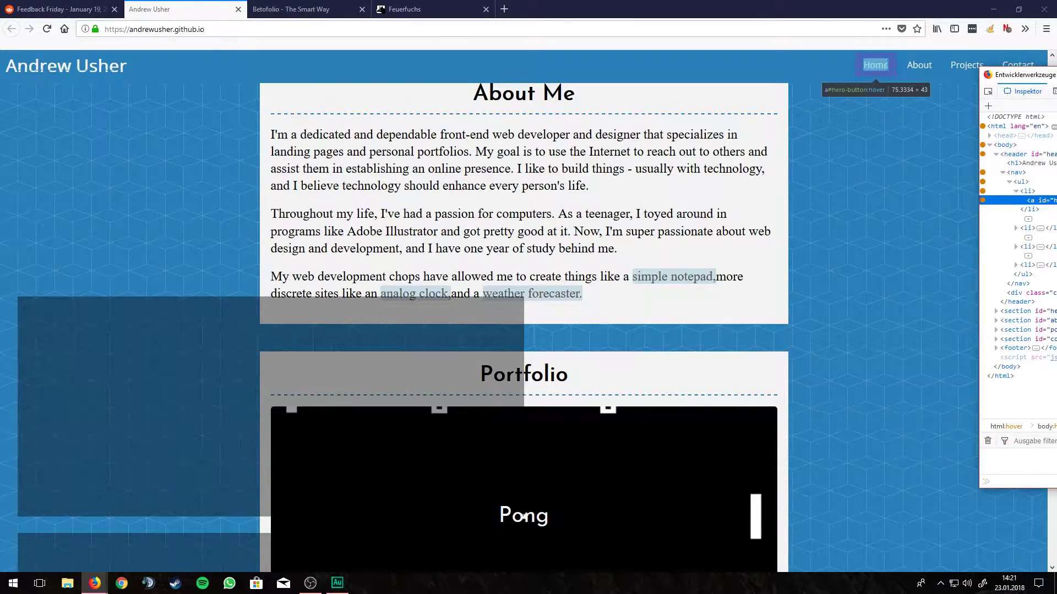
scroll(699, 287, "up", 8)
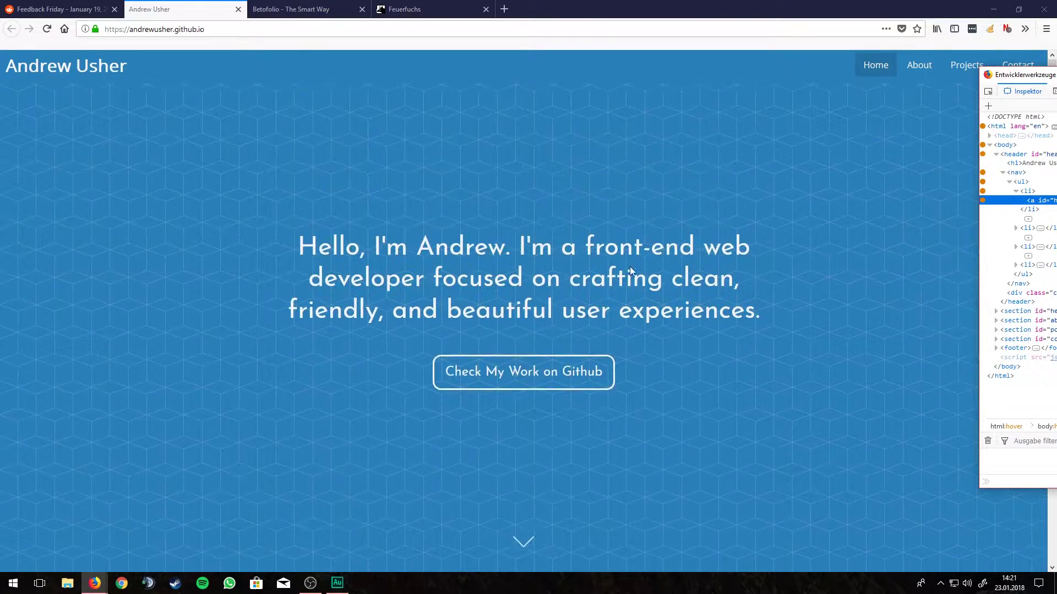
Step: Examine the site title in the header and check whether it responds as a link
mouse_move(109, 66)
left_mouse_down()
mouse_move(4, 69)
mouse_move(109, 67)
left_mouse_up()
left_click(17, 68)
left_click(190, 62)
left_click(130, 72)
left_click(44, 81)
left_click(107, 68)
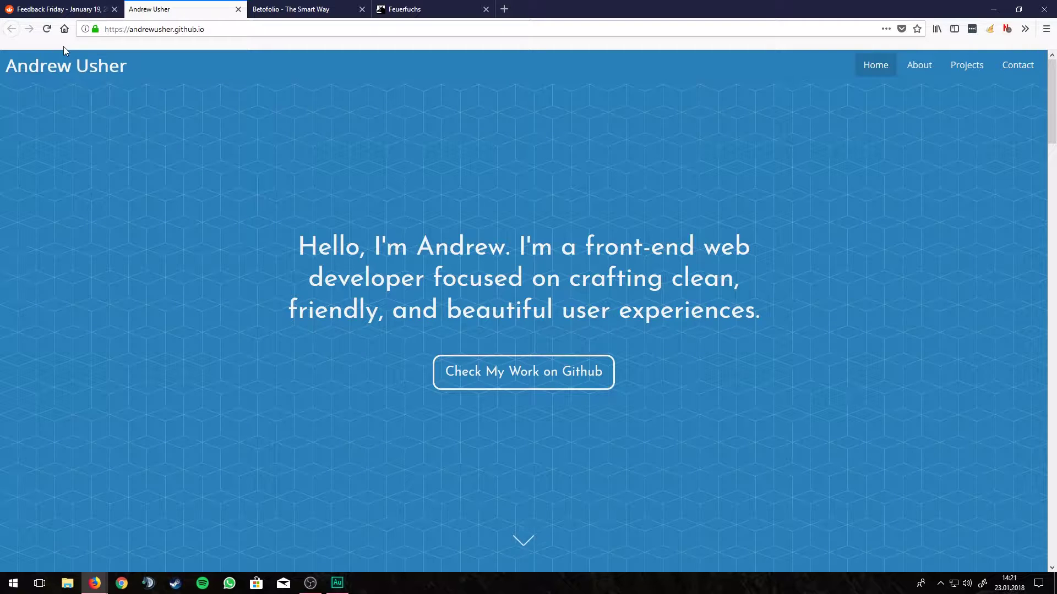
Step: Inspect the header element and disable its #2980b9 background-color declaration
key("Print")
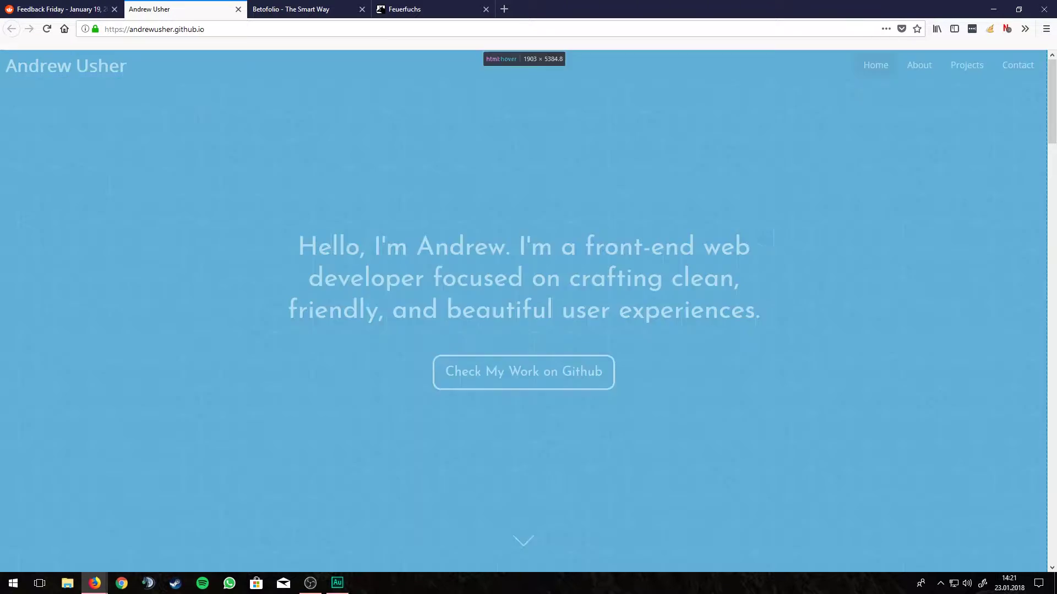
key("ctrl+shift+c")
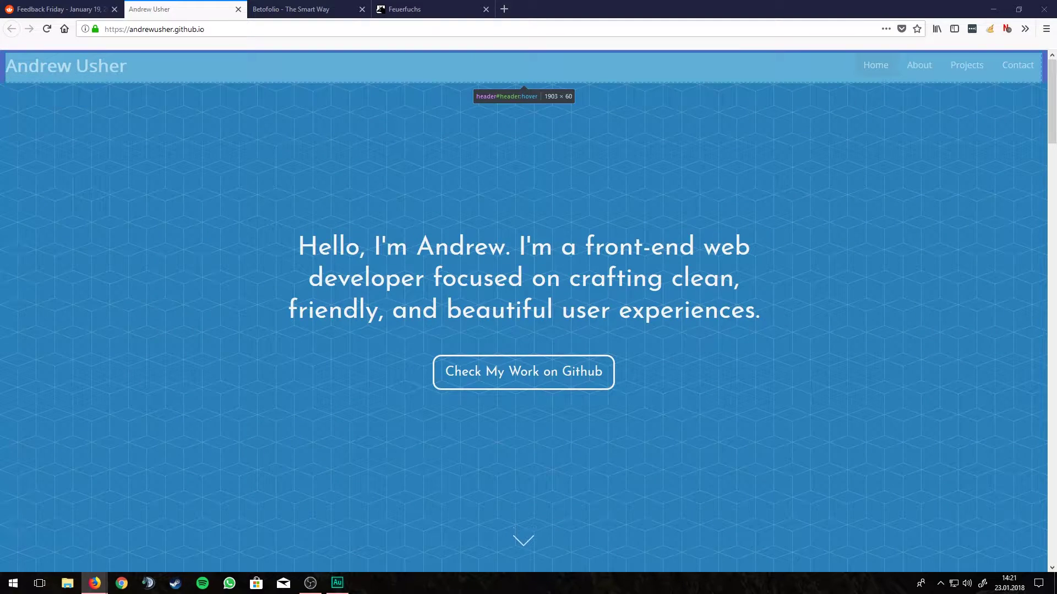
key("Print")
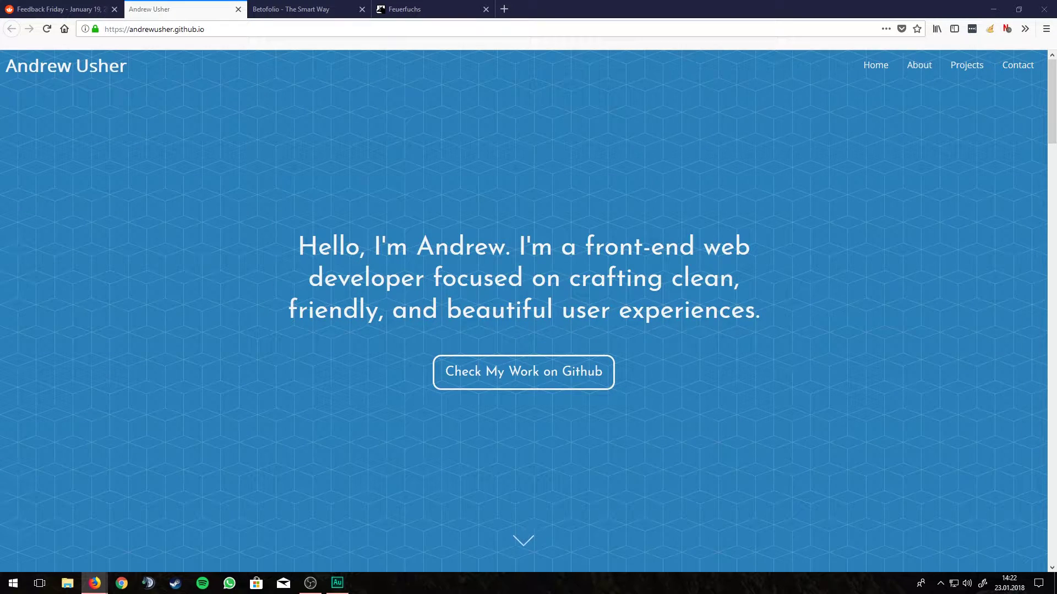
key("F12")
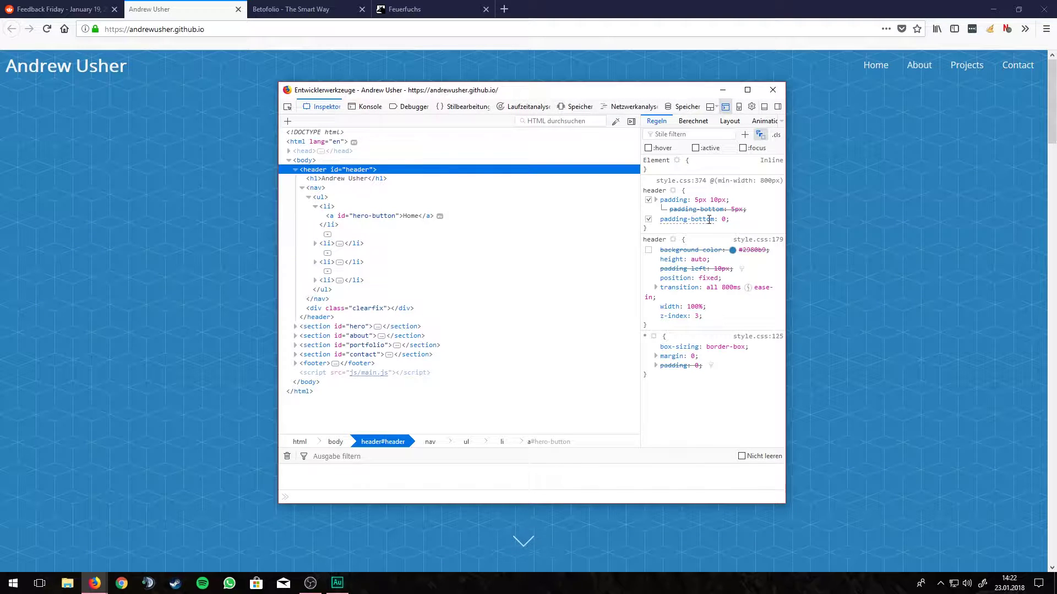
Step: Set the header's padding to 5px 10px 0 10px, disable its separate padding-bottom declaration, and move the developer tools aside
left_click(715, 199)
left_click(736, 227)
left_click(721, 199)
left_click(716, 201)
type("0 10üx")
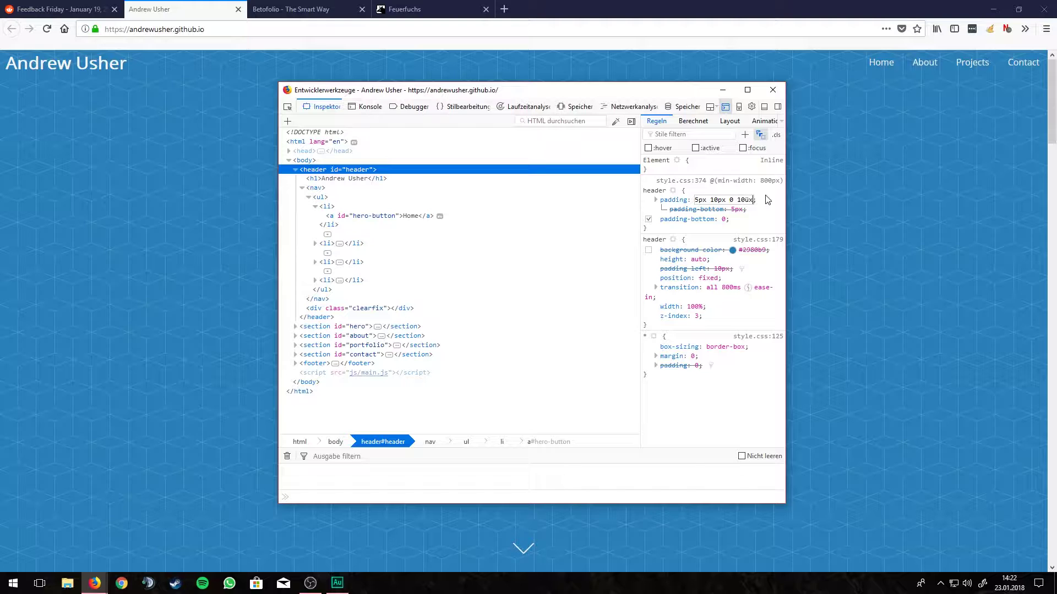
key("Return")
left_click(744, 201)
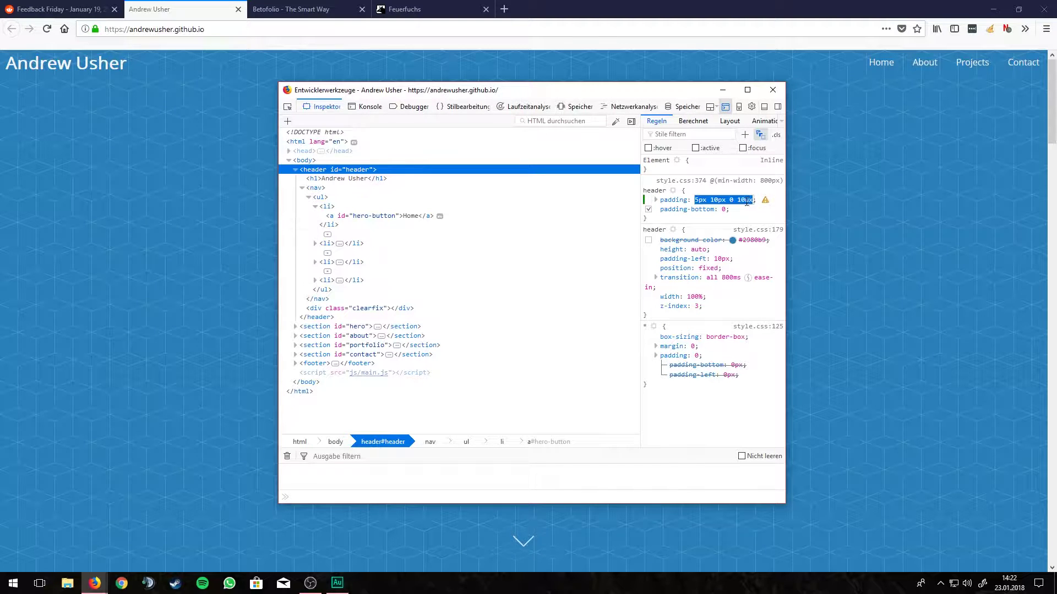
left_click(747, 200)
key("BackSpace")
type("p")
key("Return")
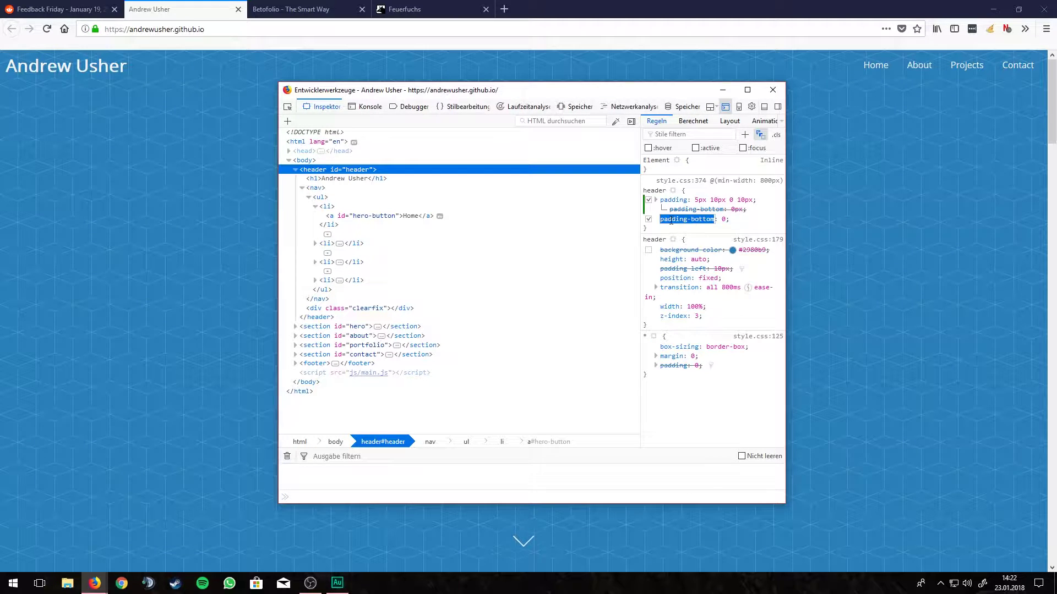
left_click(650, 221)
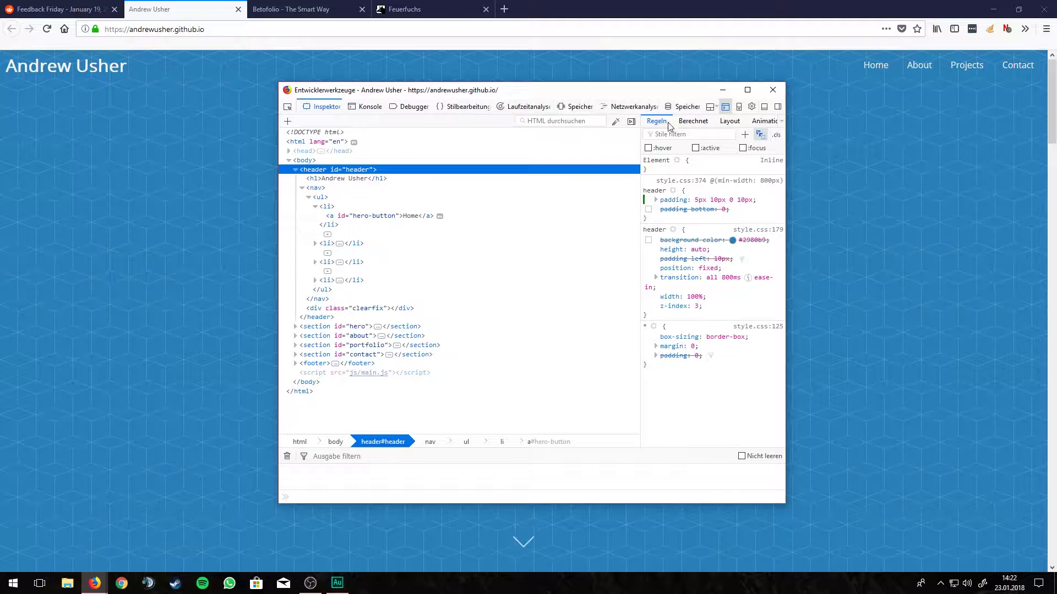
left_click_drag(635, 90, 1056, 55)
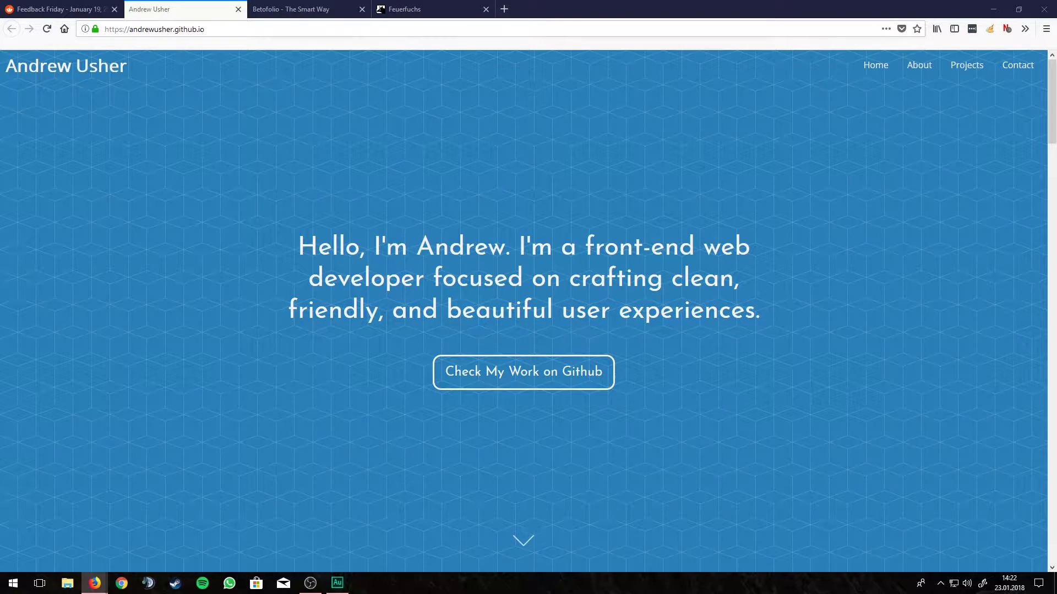
Step: Bring the developer tools back over the page and compare the header with its #2980b9 background-color enabled and disabled
left_click_drag(1056, 58, 705, 98)
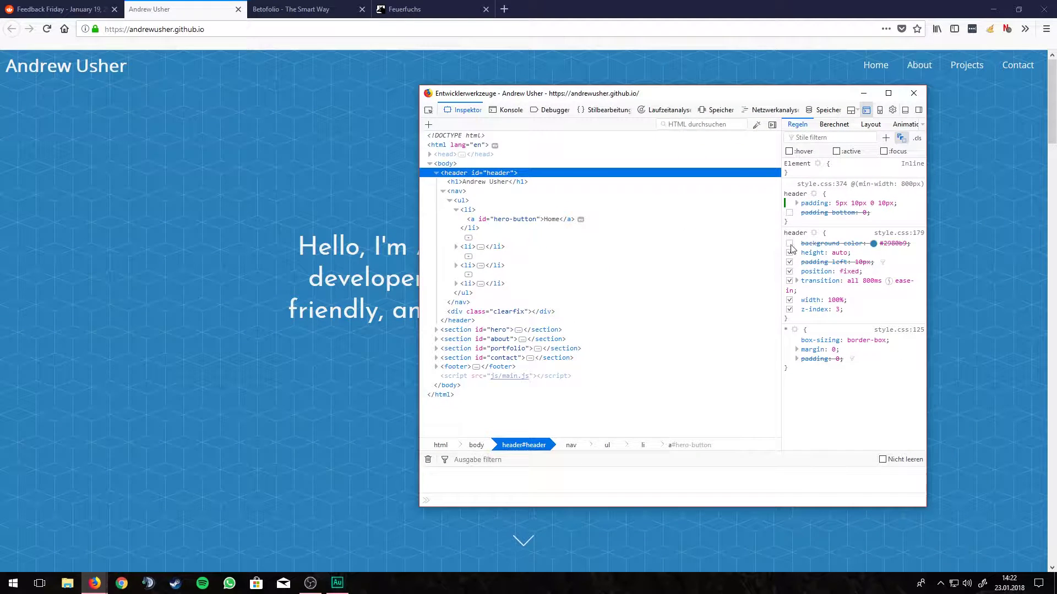
left_click(788, 245)
left_click(789, 244)
left_click(790, 244)
left_click(789, 244)
left_click(790, 245)
left_click(790, 243)
Step: Set the header's background-color to the dark grey #2d2d2d with the color picker
left_click(867, 247)
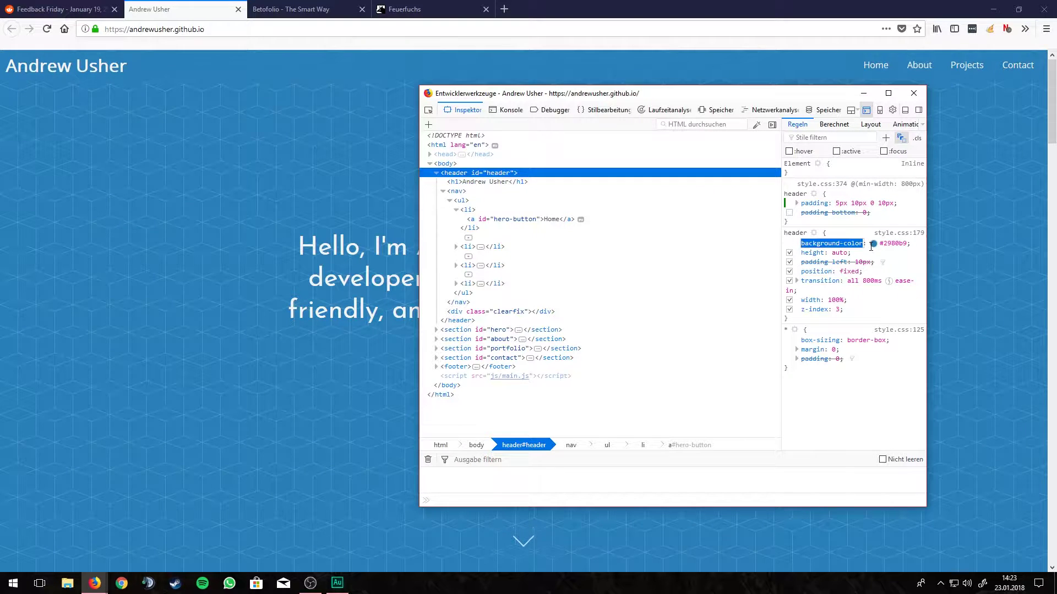
left_click(874, 245)
left_click_drag(883, 291, 775, 328)
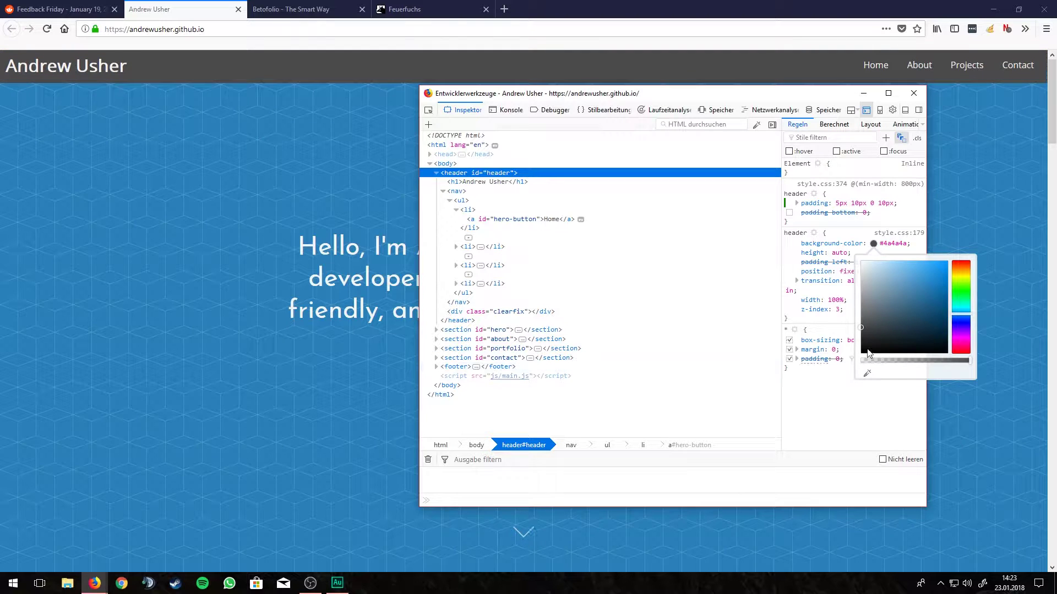
left_click_drag(868, 353, 844, 338)
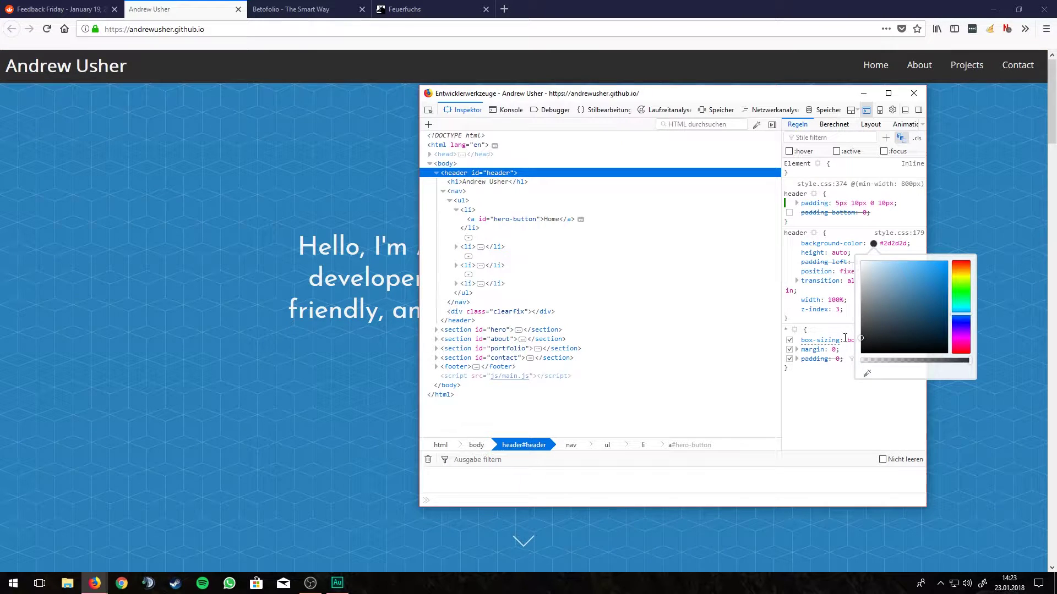
Step: Compare the header with and without its #2d2d2d background, leave the declaration disabled, and move the developer tools aside
left_click(789, 244)
left_click(789, 244)
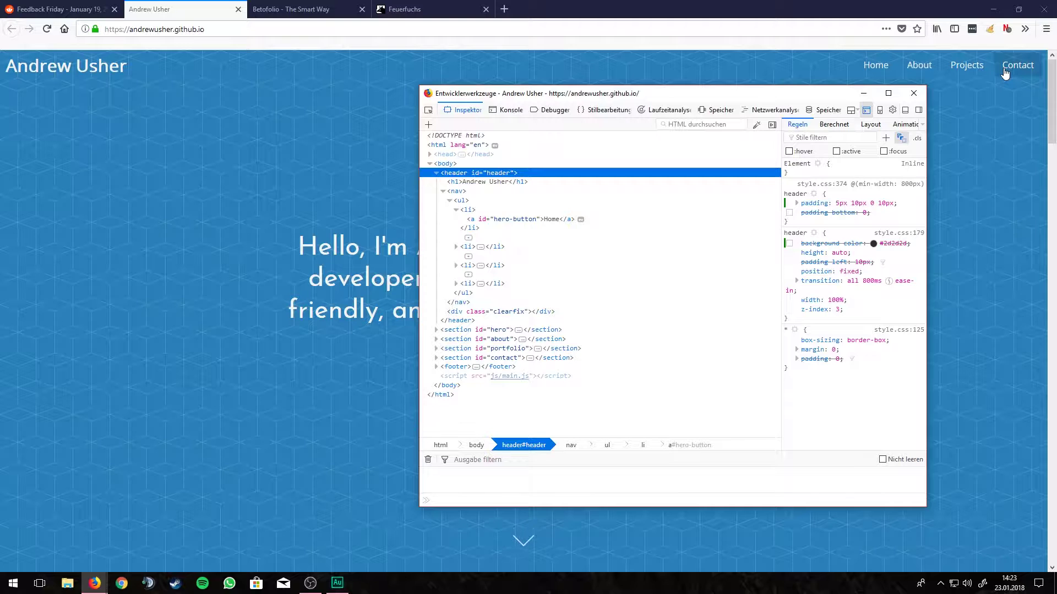
left_click(789, 244)
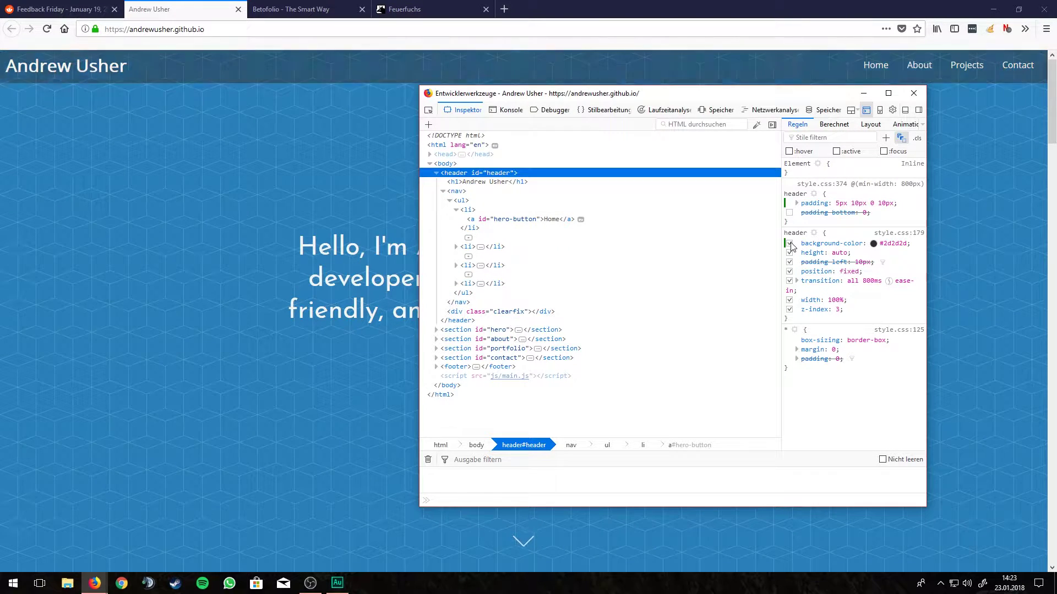
left_click(789, 244)
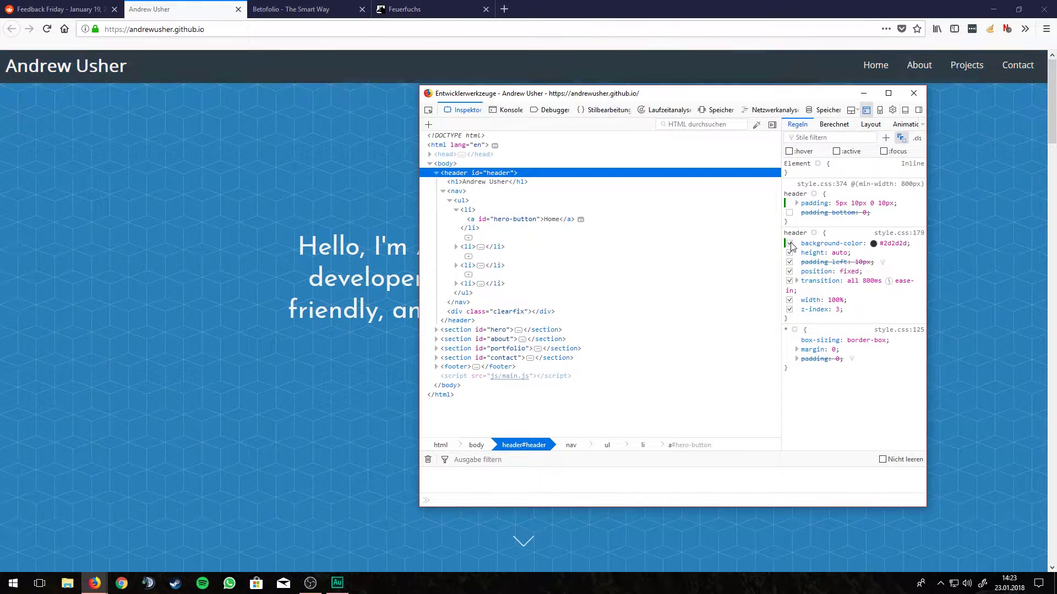
left_click(789, 244)
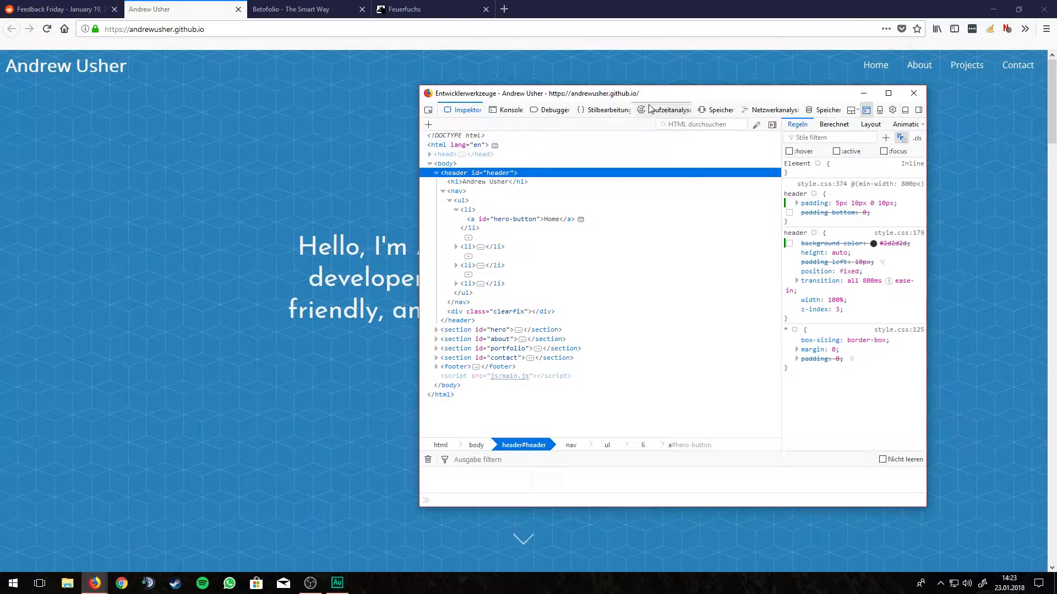
left_click_drag(607, 96, 1056, 90)
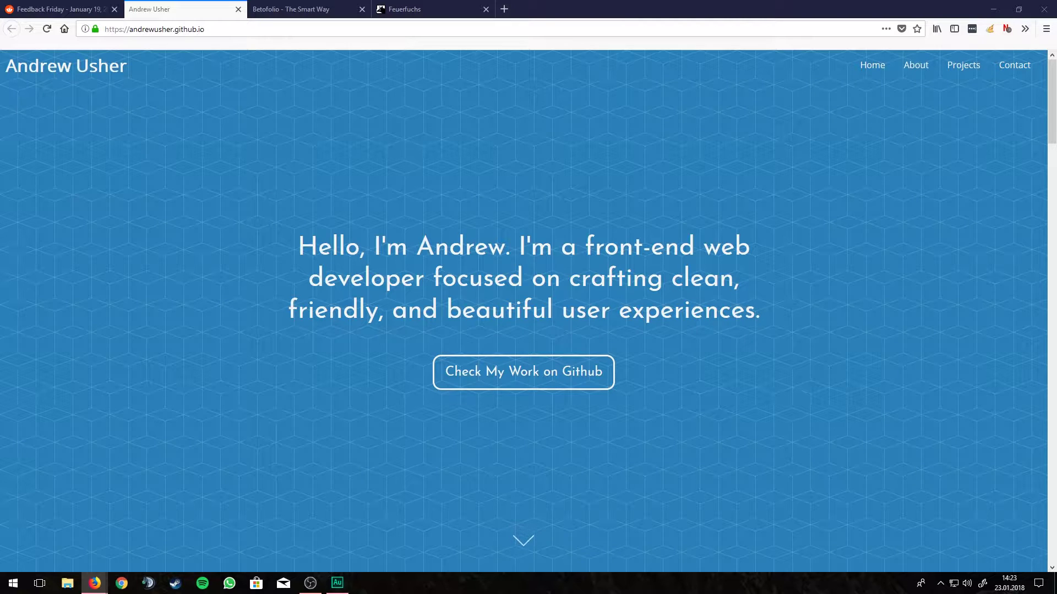
Step: Increase the spacing around the navigation links and the site title so both sit further in from the header's edges
key("Up")
key("Up")
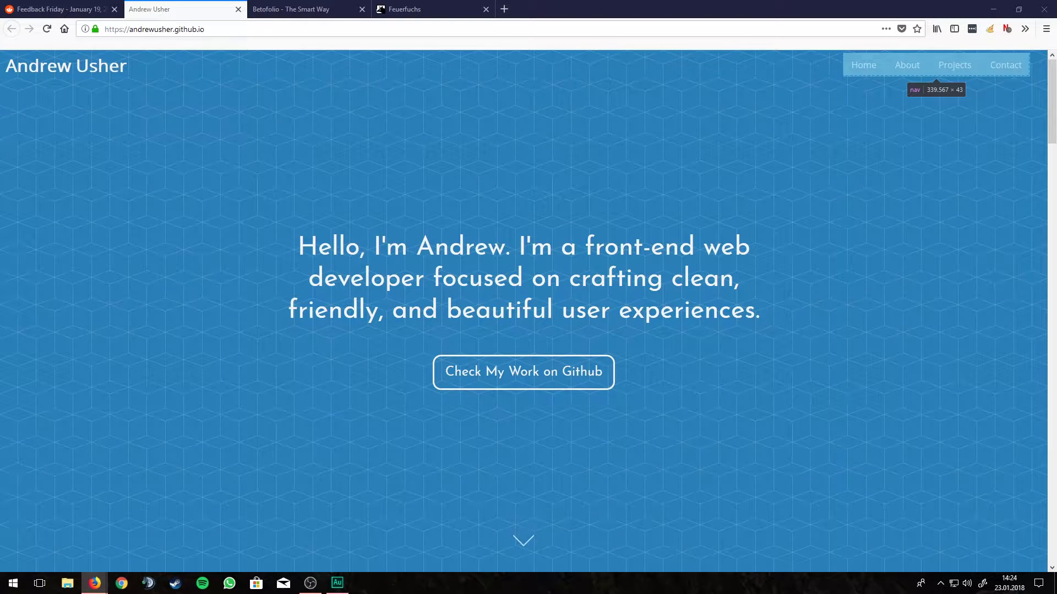
key("Escape")
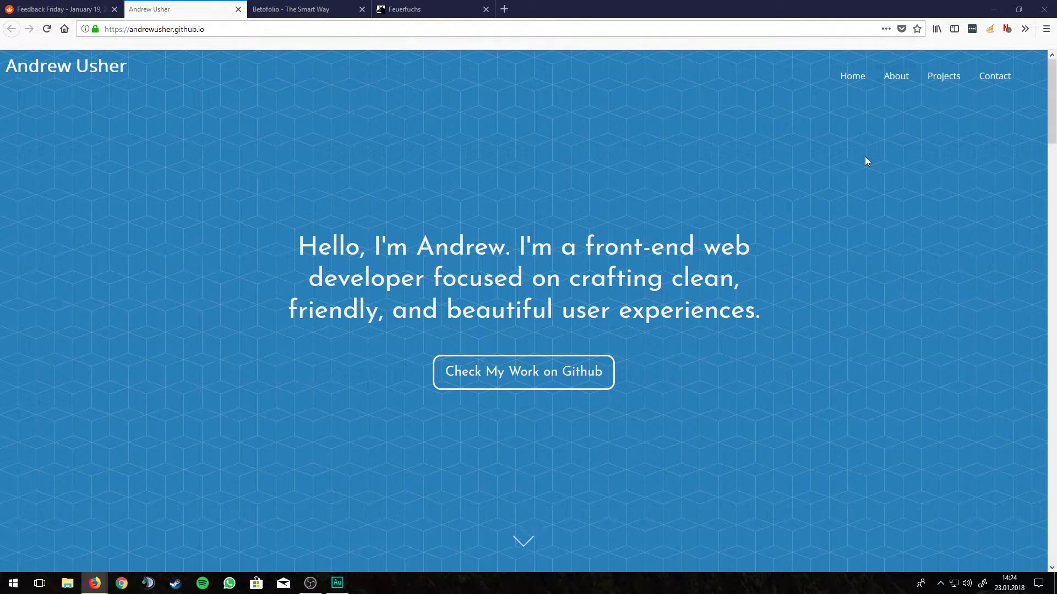
key("ctrl+shift+c")
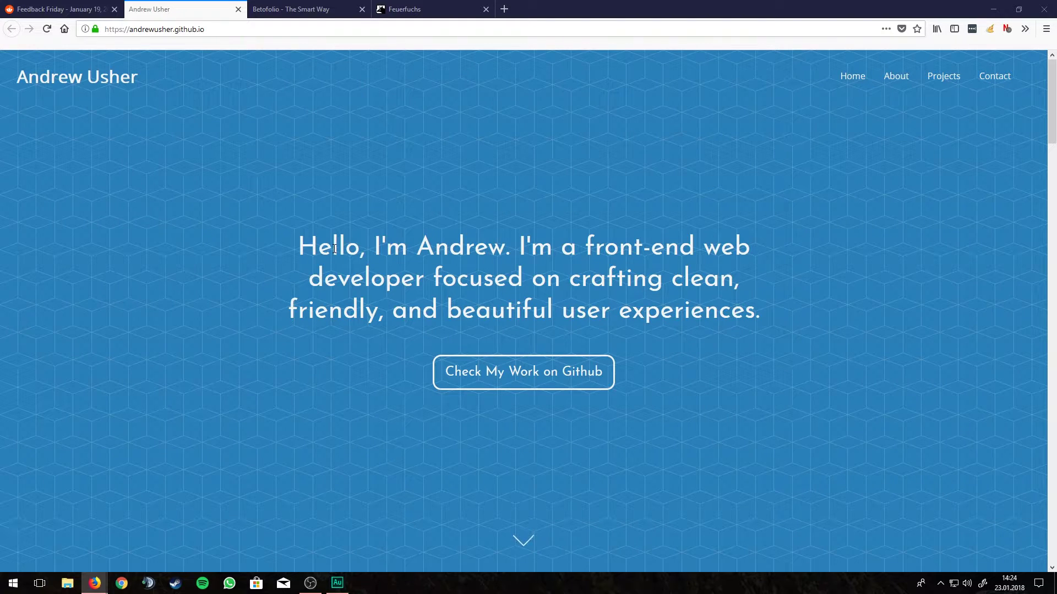
Step: Examine the wording and line breaks of the intro text in the hero section
left_click_drag(335, 248, 754, 270)
left_click(752, 270)
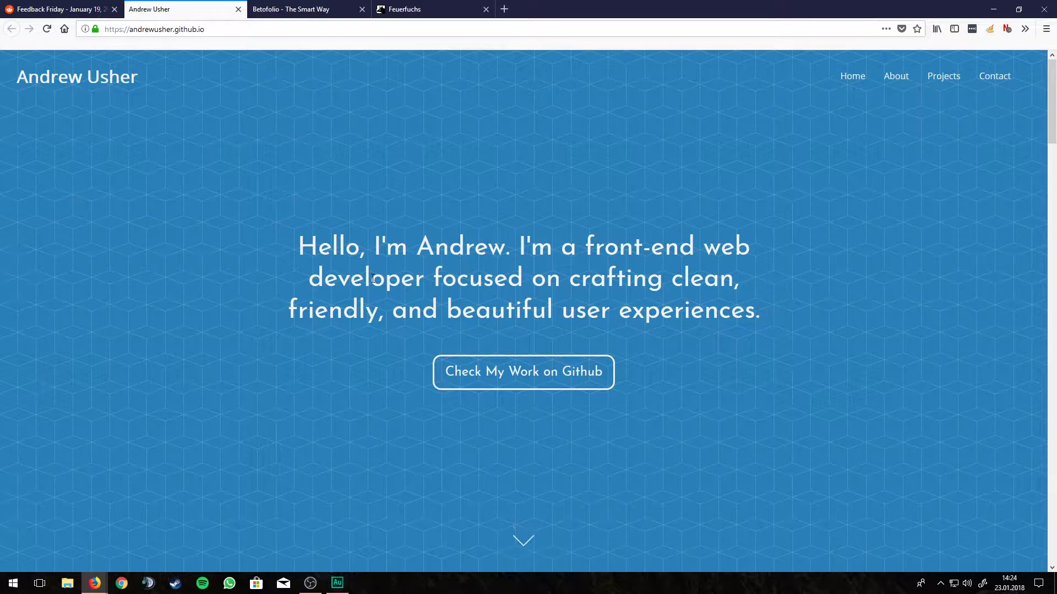
left_click_drag(325, 281, 423, 310)
left_click(447, 293)
left_click_drag(324, 281, 622, 295)
left_click(650, 316)
left_click(387, 249)
left_click_drag(690, 310, 454, 242)
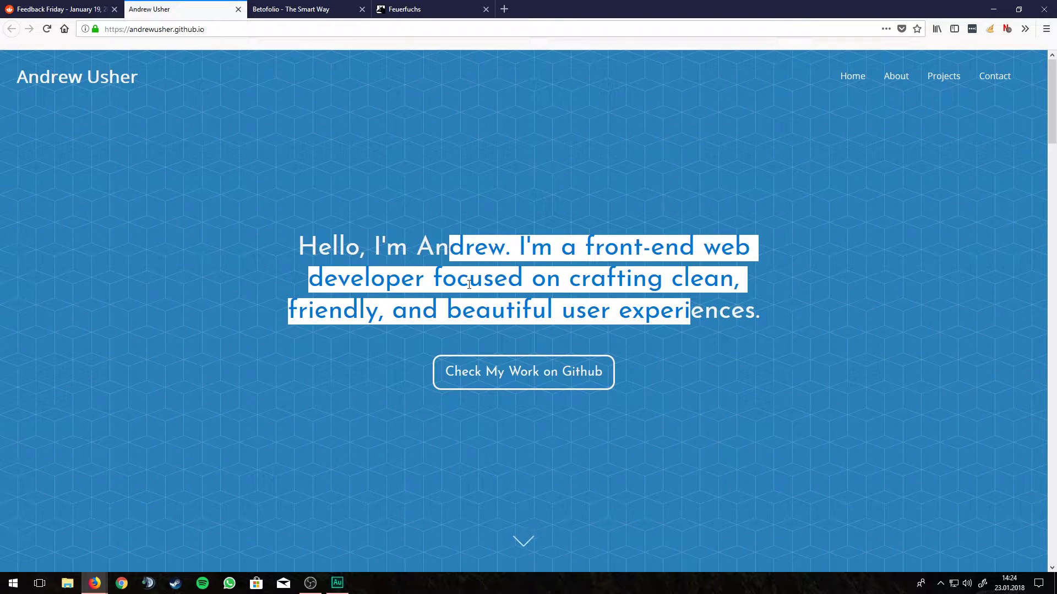
left_click(413, 268)
Step: Check the first reply to the portfolio post in the Reddit feedback thread, and return to the portfolio site
left_click(61, 9)
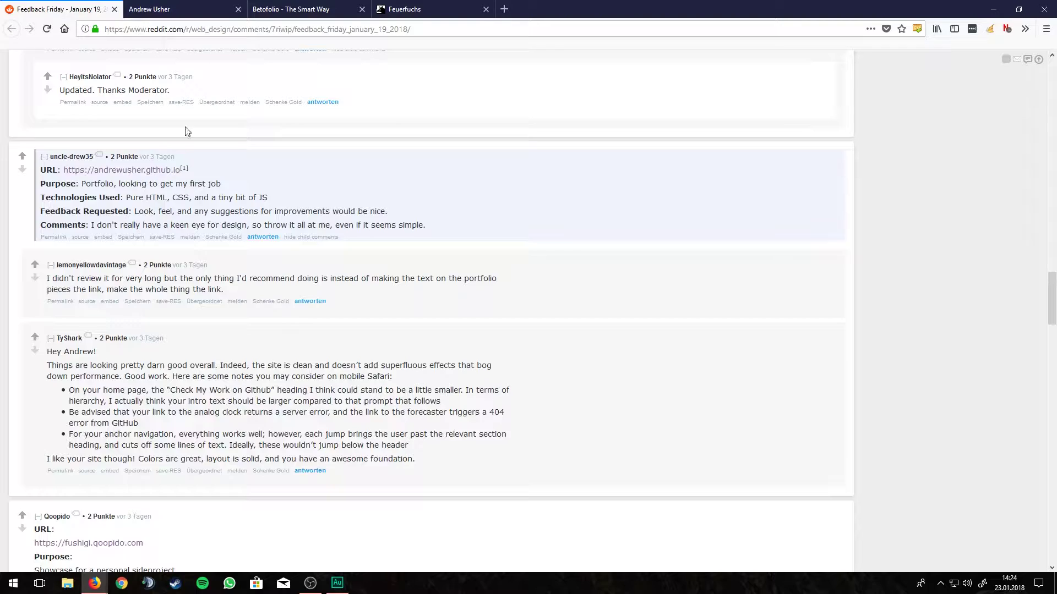
left_click_drag(203, 276, 336, 278)
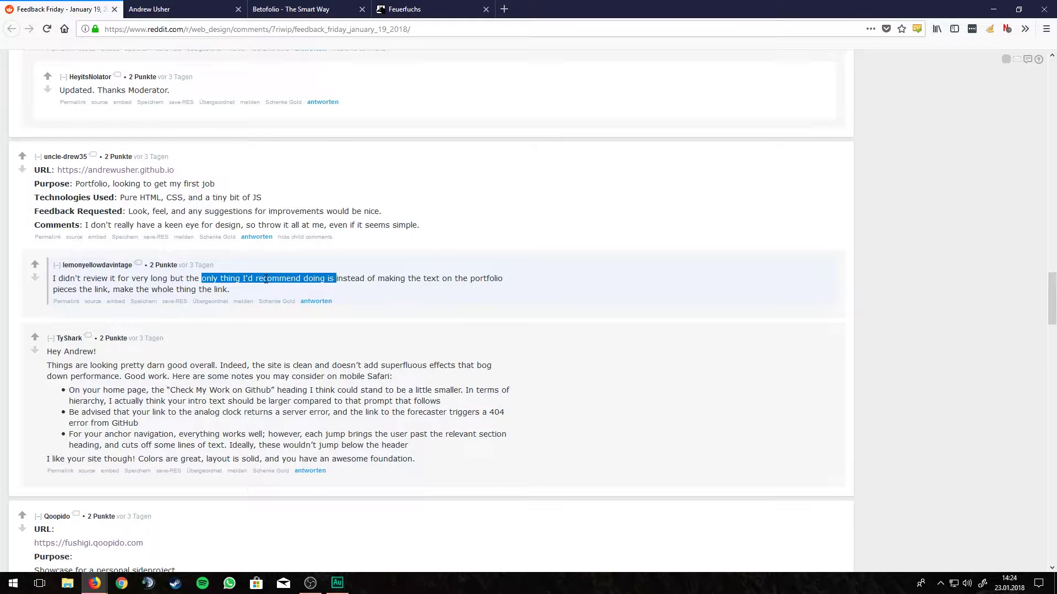
left_click(305, 7)
left_click(211, 5)
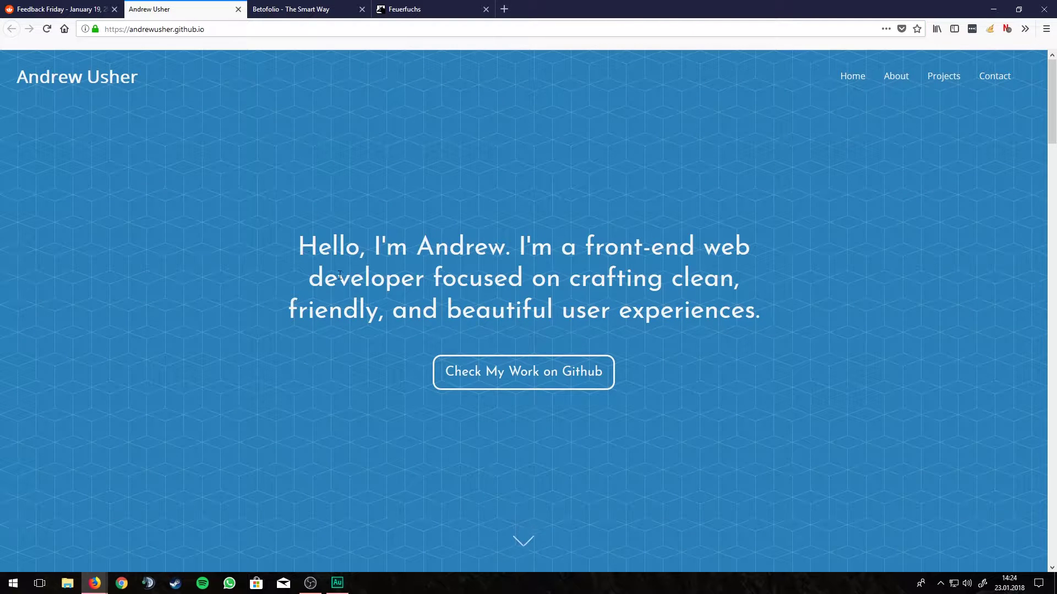
Step: Reread the hero intro text from the greeting onward, and inspect its paragraph and the Check My Work on Github button
left_click_drag(331, 248, 559, 297)
left_click(559, 297)
left_click_drag(525, 249, 661, 314)
left_click(661, 315)
left_click_drag(449, 249, 407, 251)
left_click(671, 321)
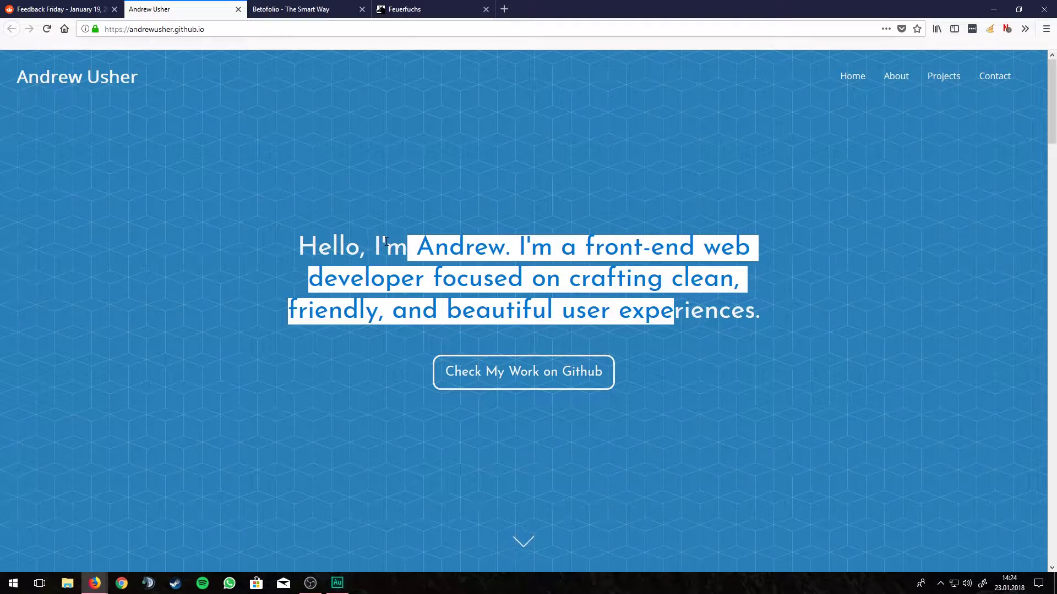
left_click(428, 273)
left_click_drag(426, 278, 644, 312)
left_click_drag(374, 249, 434, 248)
left_click(671, 374)
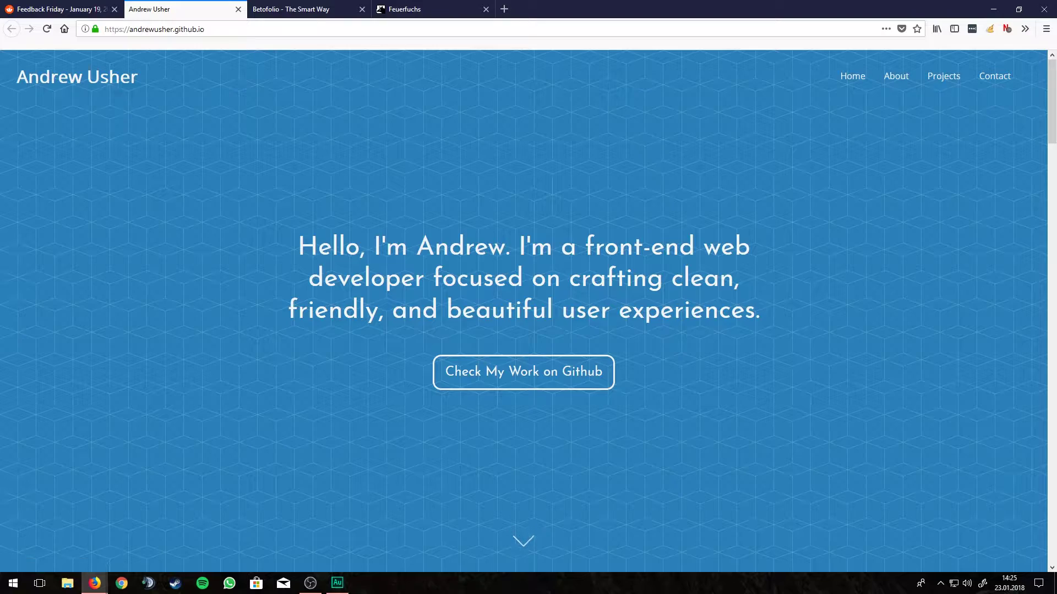
key("ctrl+shift+c")
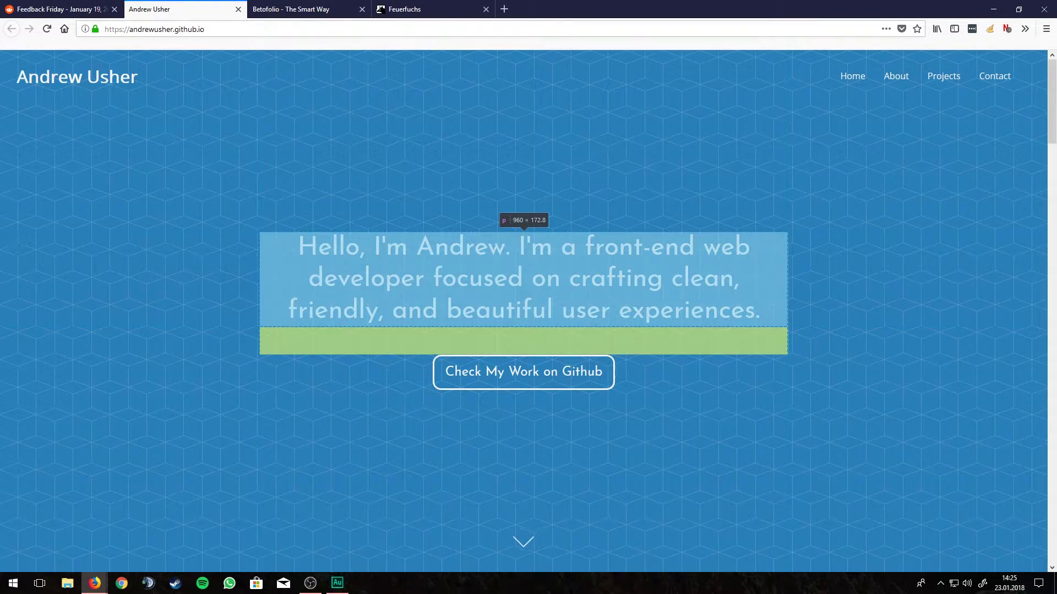
left_click(523, 372)
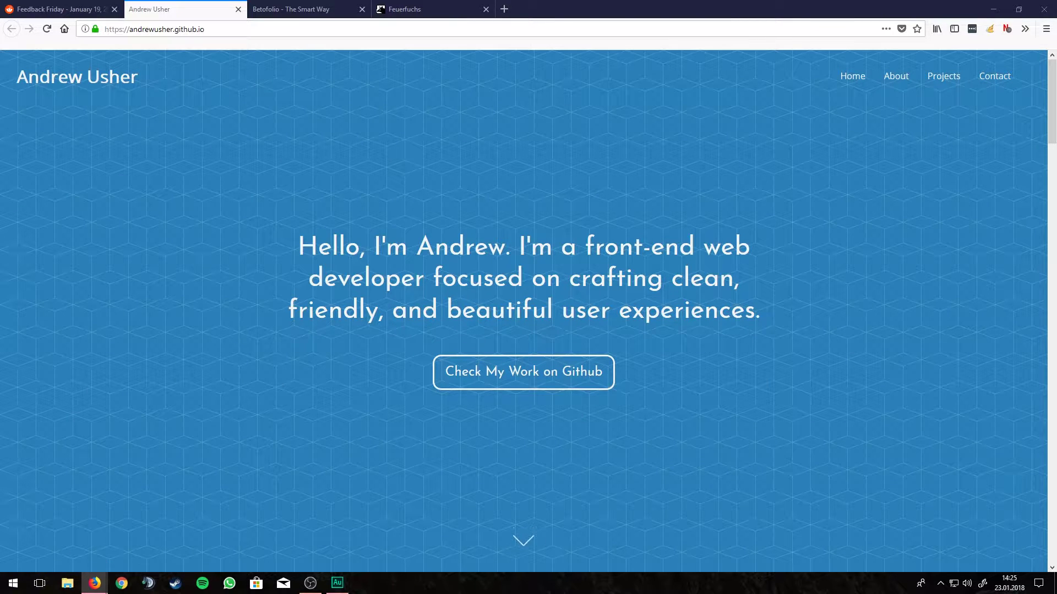
Step: Examine the transition from the hero to the About Me section, and check whether the down arrow responds as a link
scroll(583, 359, "down", 5)
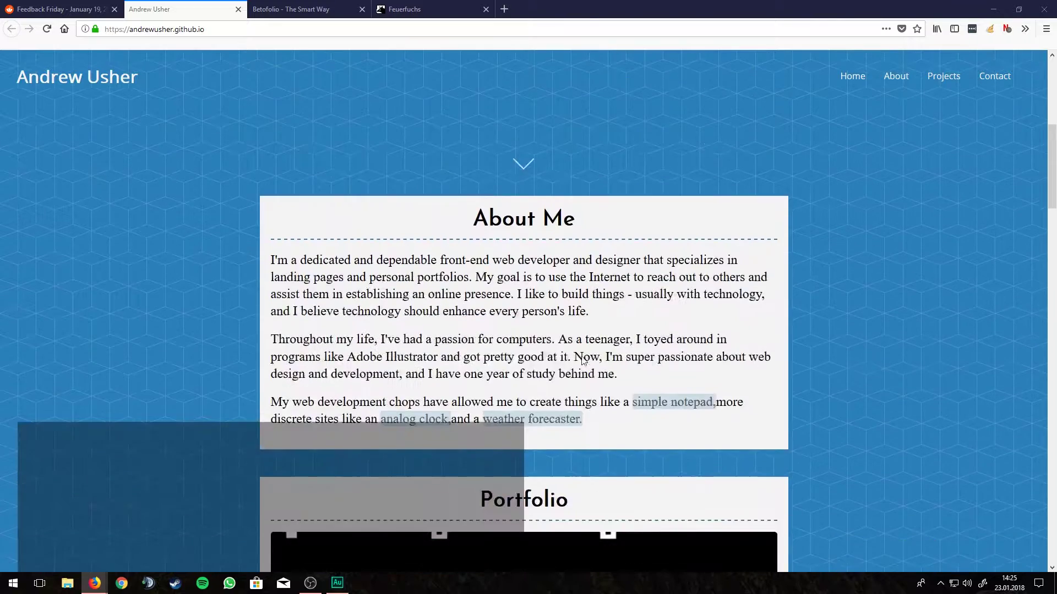
scroll(583, 358, "up", 5)
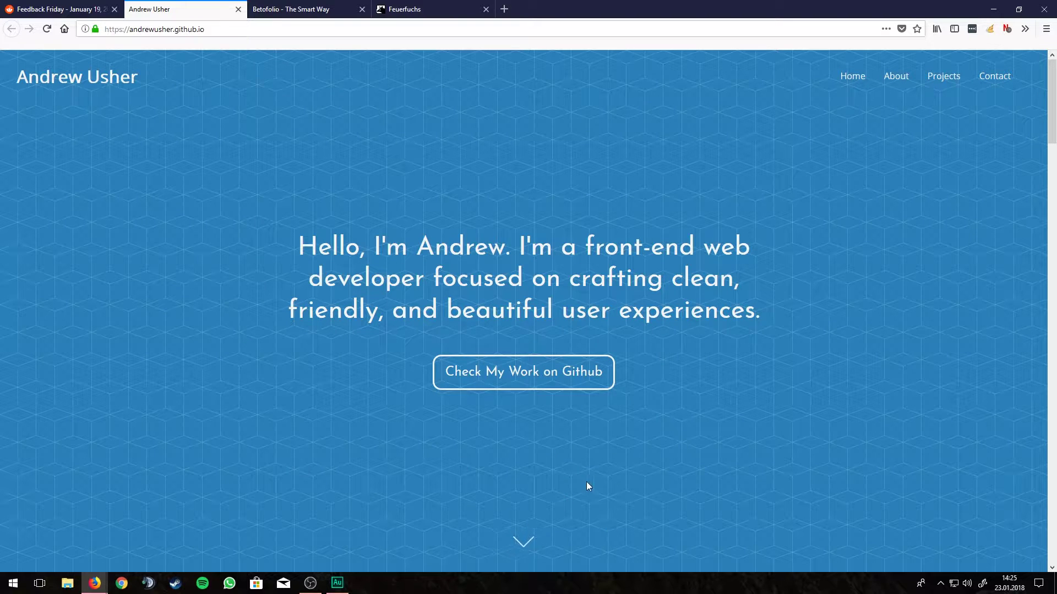
scroll(571, 475, "down", 2)
scroll(571, 477, "up", 2)
left_click(523, 550)
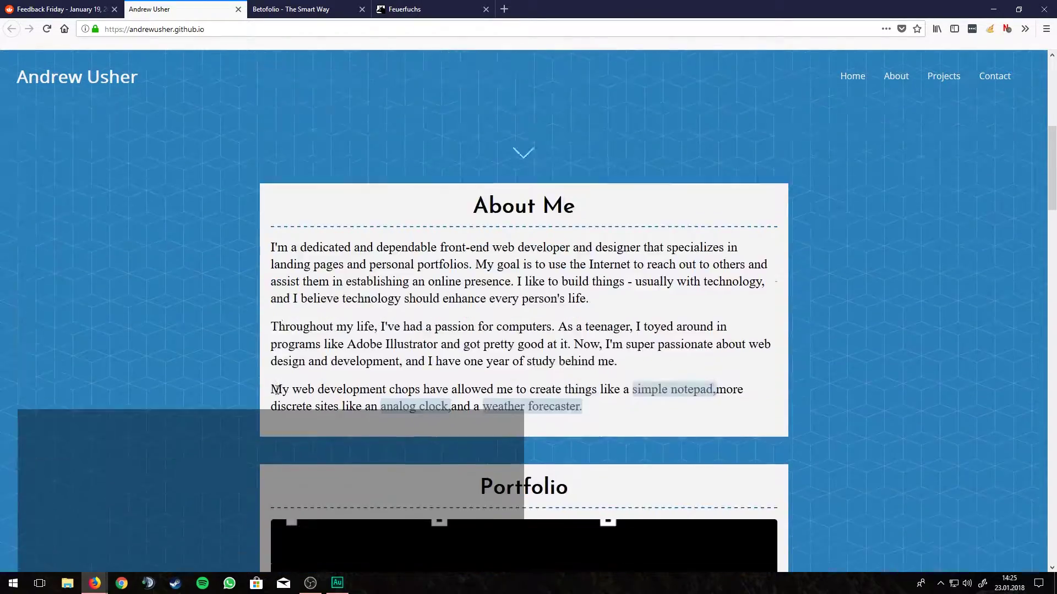
scroll(229, 440, "up", 5)
scroll(252, 384, "down", 5)
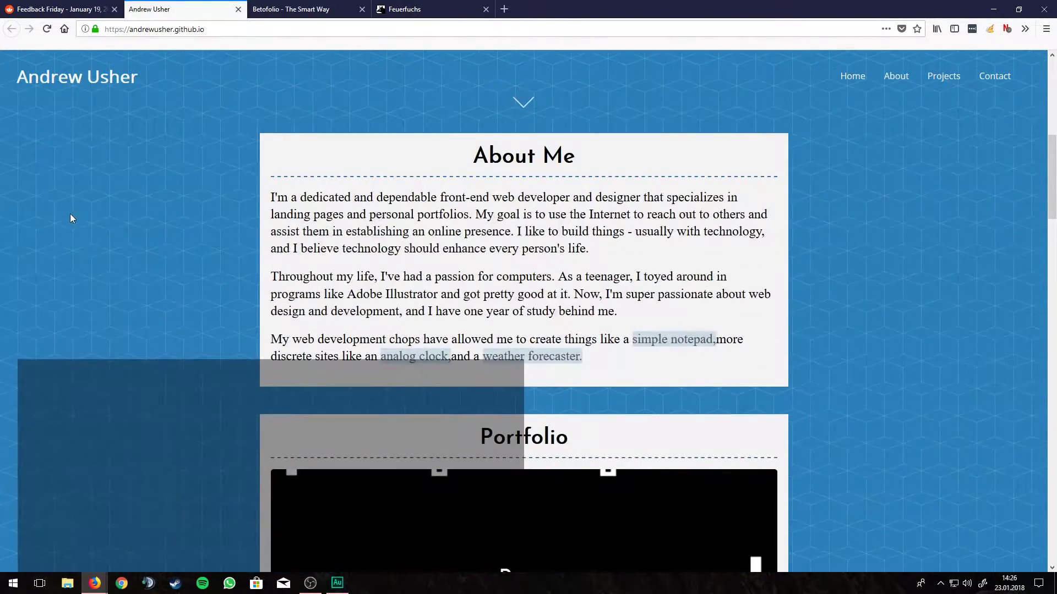
Step: Examine the paragraph text and width of the About Me section, and inspect its elements
left_click_drag(410, 215, 671, 257)
left_click(671, 257)
left_click_drag(746, 298, 344, 228)
left_click_drag(297, 198, 276, 214)
left_click(276, 215)
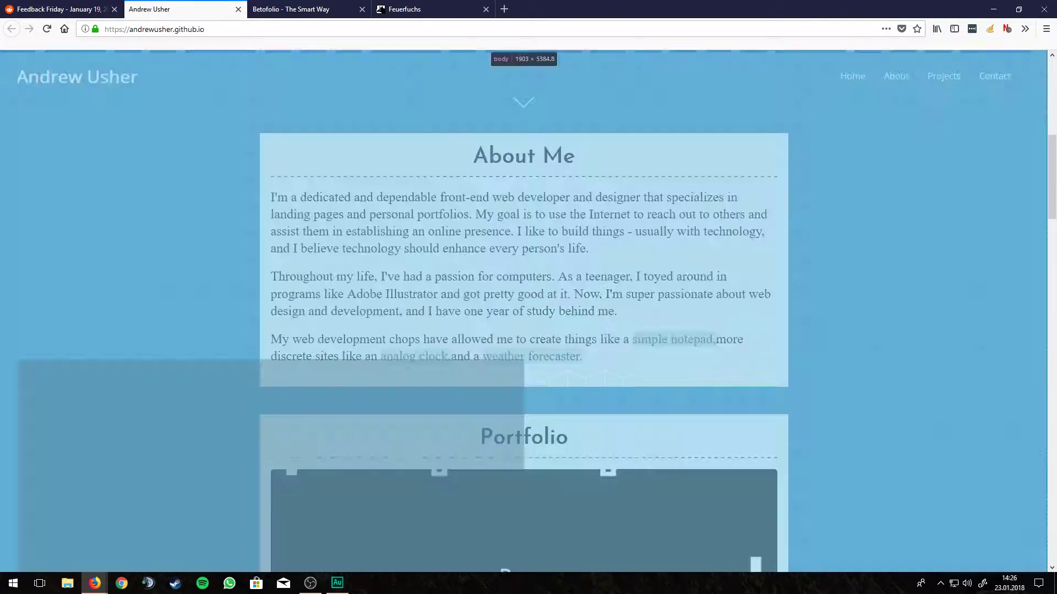
key("ctrl+shift+c")
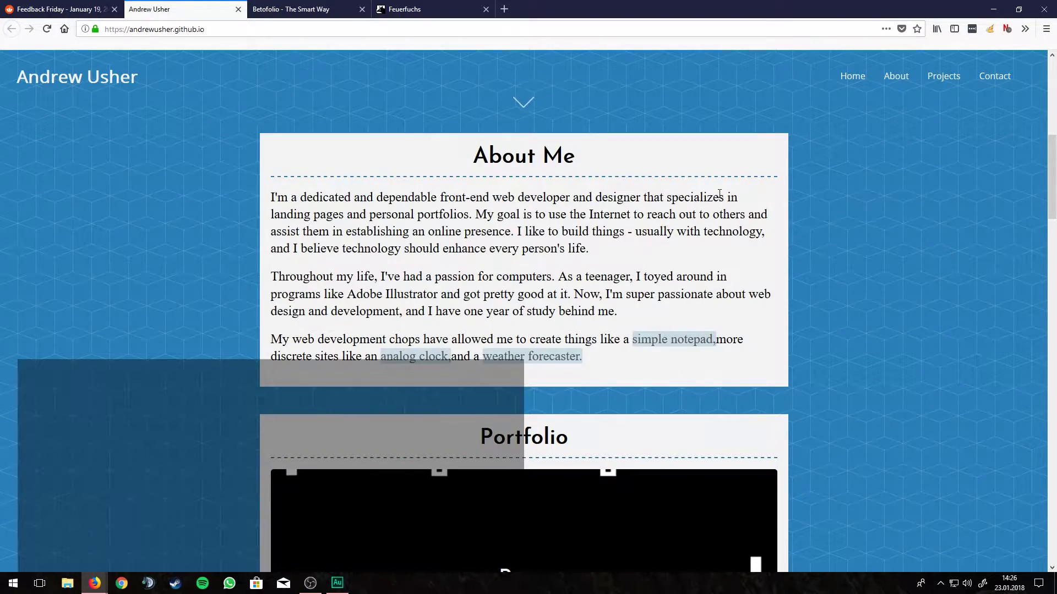
scroll(890, 229, "down", 4)
scroll(802, 253, "up", 5)
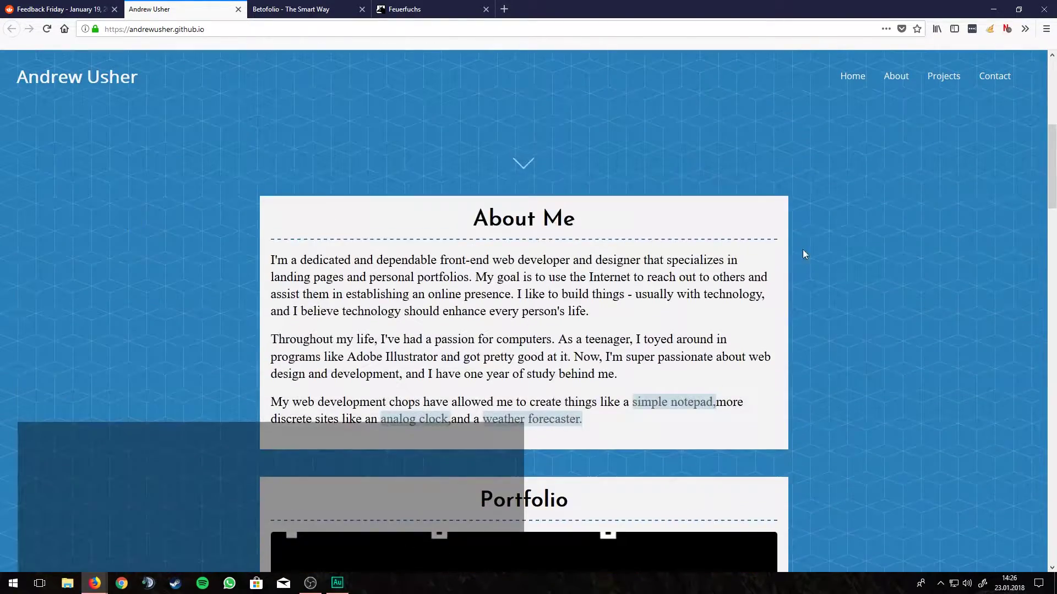
scroll(802, 254, "down", 5)
scroll(840, 176, "up", 6)
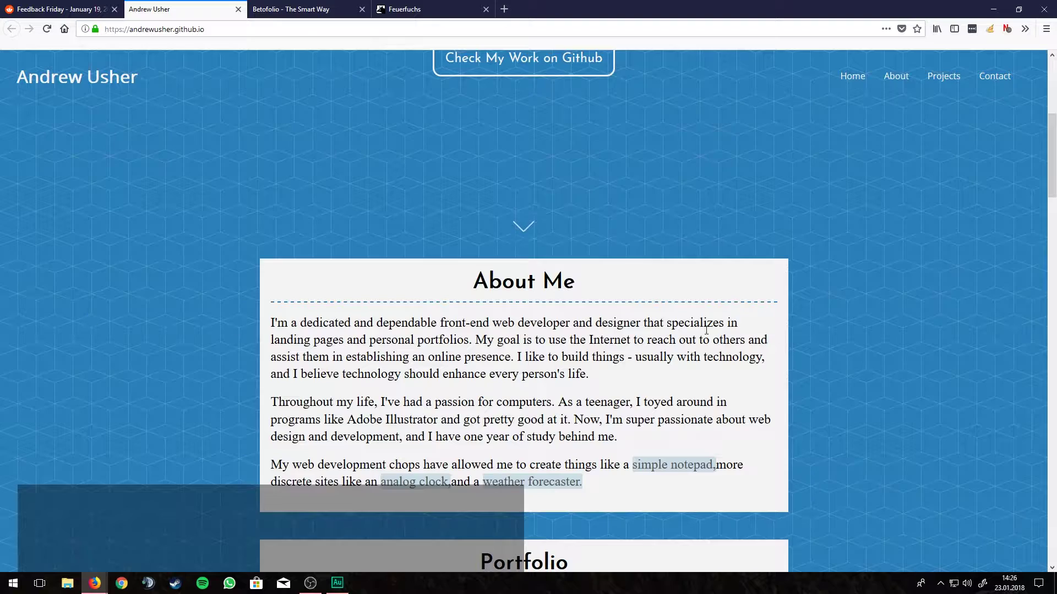
scroll(846, 328, "down", 3)
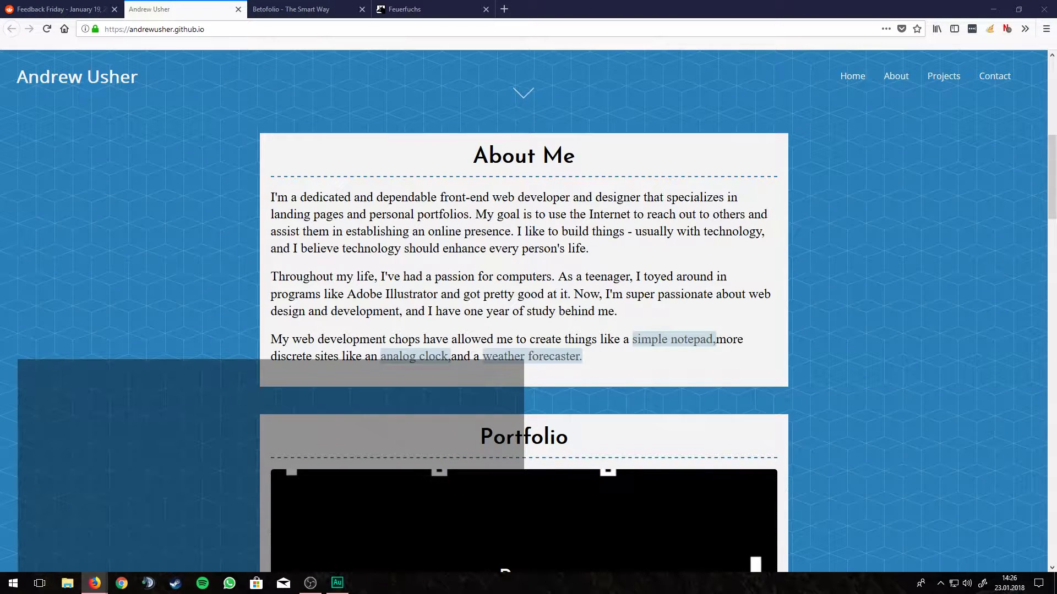
Step: Disable the 60rem max-width on the About Me section's .container rule, and move the developer tools aside
left_click_drag(1056, 65, 704, 104)
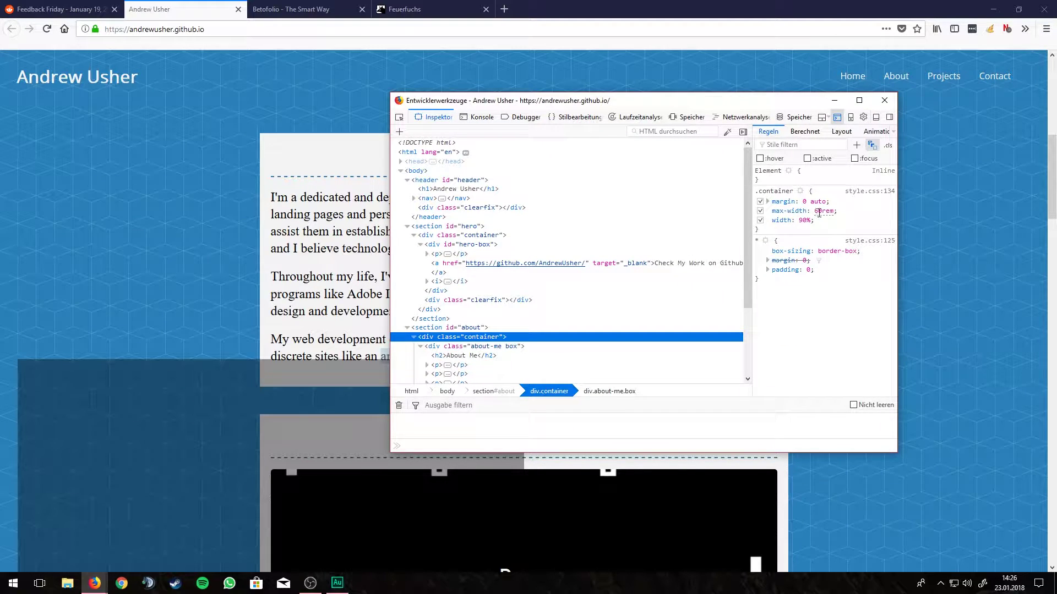
left_click(761, 212)
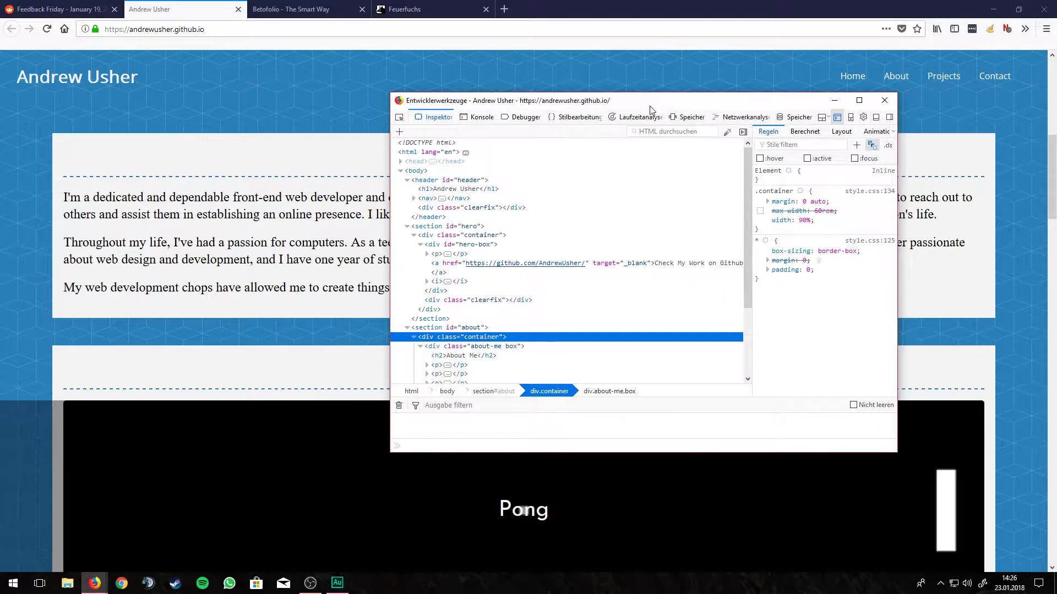
left_click_drag(650, 105, 1056, 149)
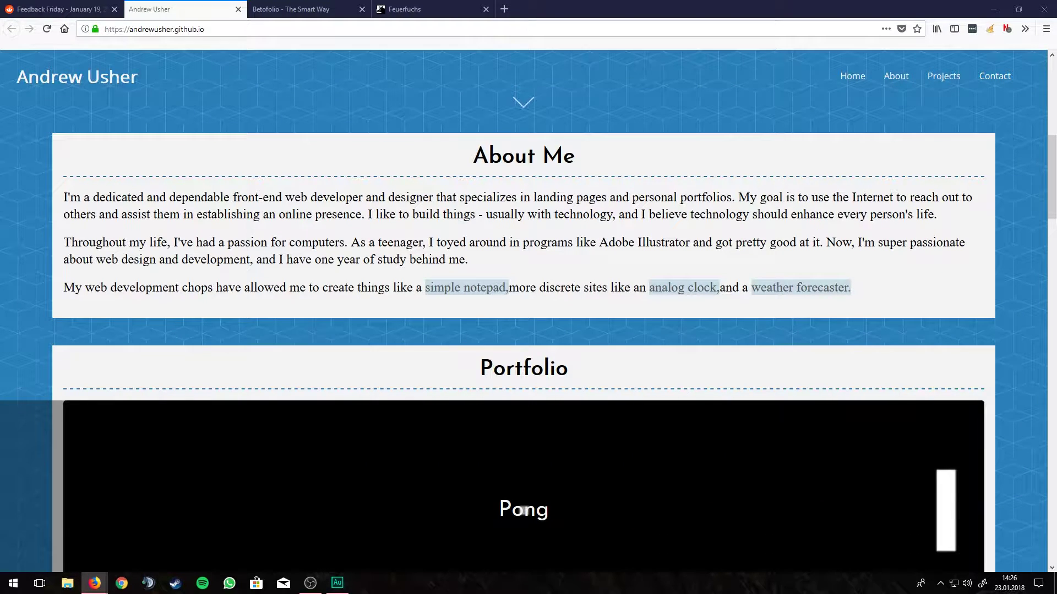
Step: Narrow the content container, set the .box padding to 50px in place of its original padding declarations, and bring the developer tools back
type("0")
key("BackSpace")
key("BackSpace")
type("15")
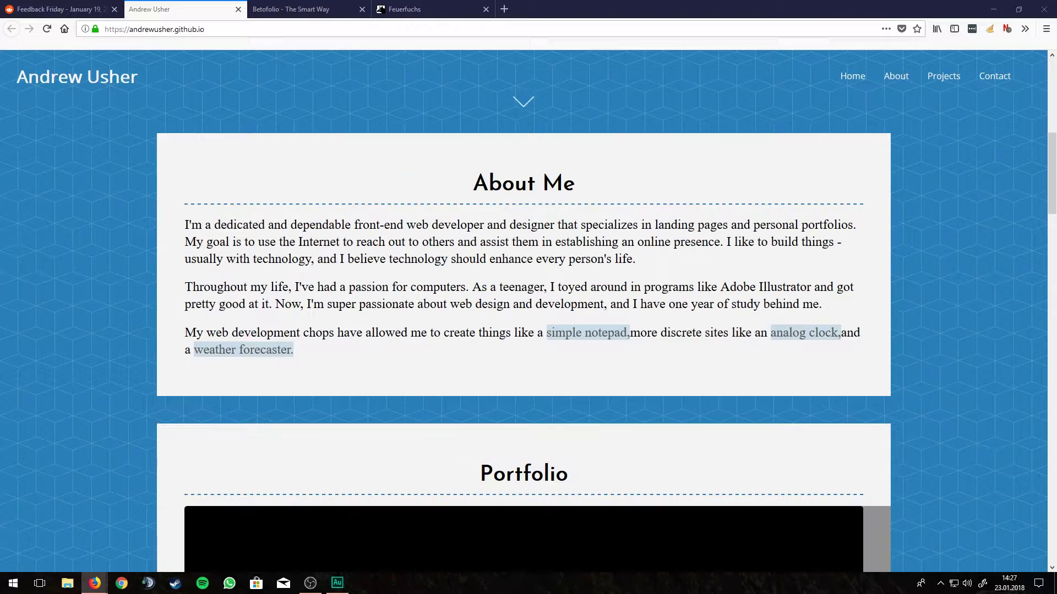
left_click_drag(1056, 116, 574, 112)
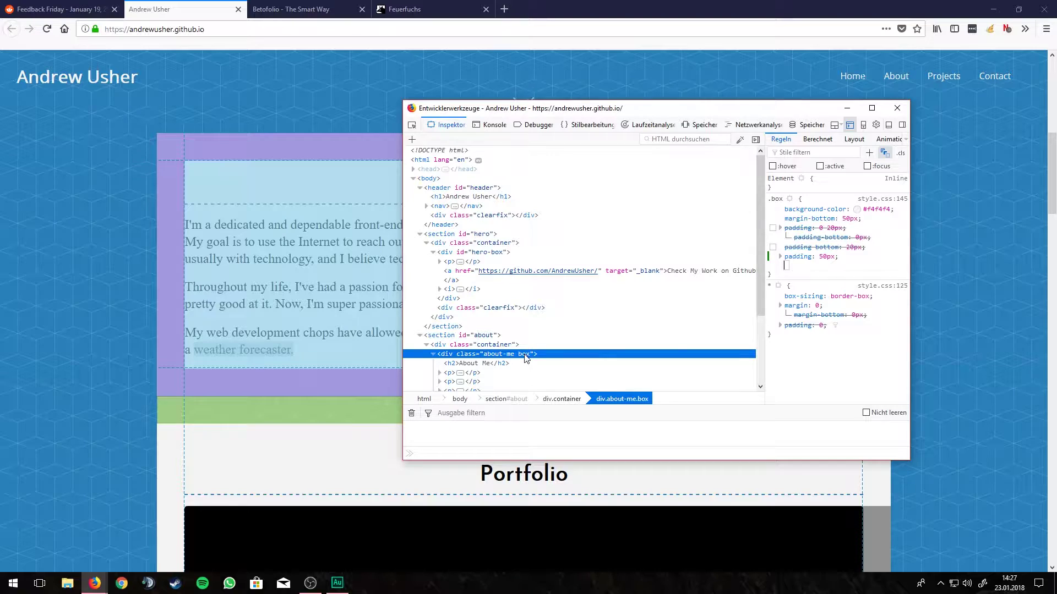
Step: Review the box padding throughout the page down to the contact section, hide the developer tools, and return to About Me
scroll(210, 305, "down", 8)
scroll(210, 305, "down", 15)
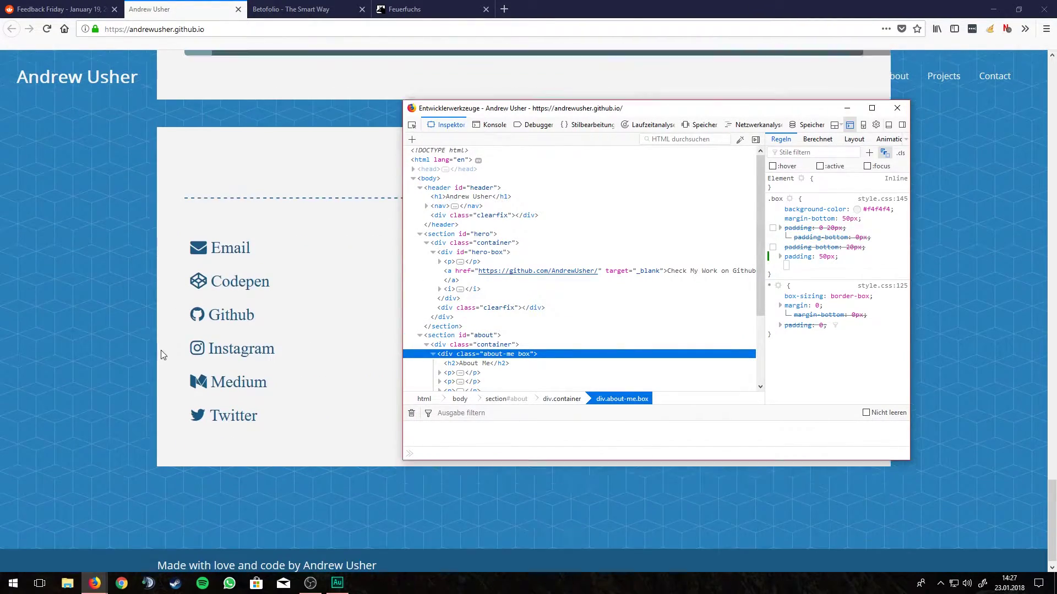
scroll(165, 349, "up", 10)
key("F12")
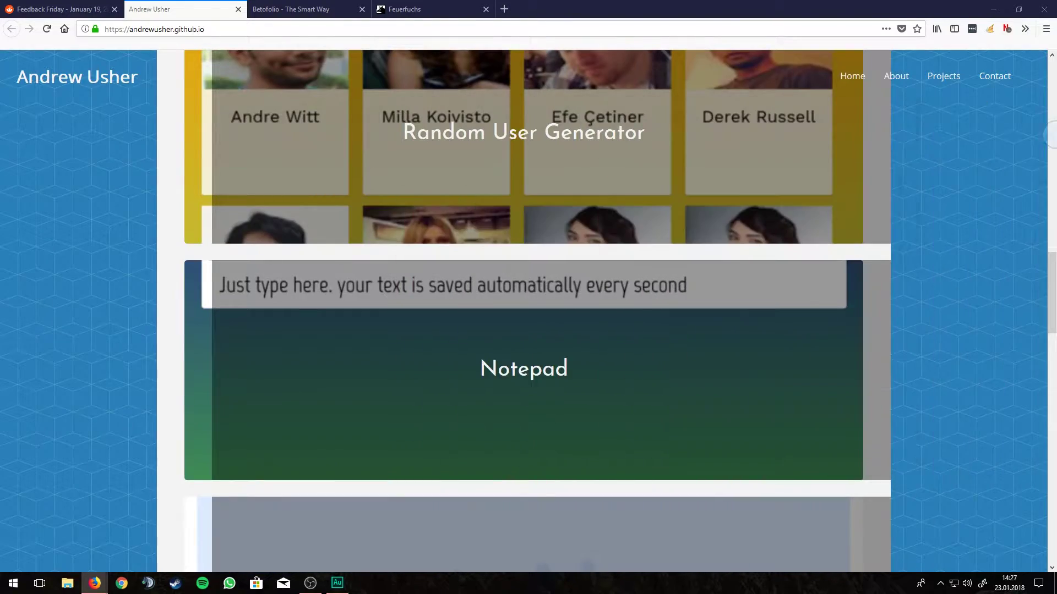
scroll(571, 362, "up", 10)
scroll(576, 445, "up", 6)
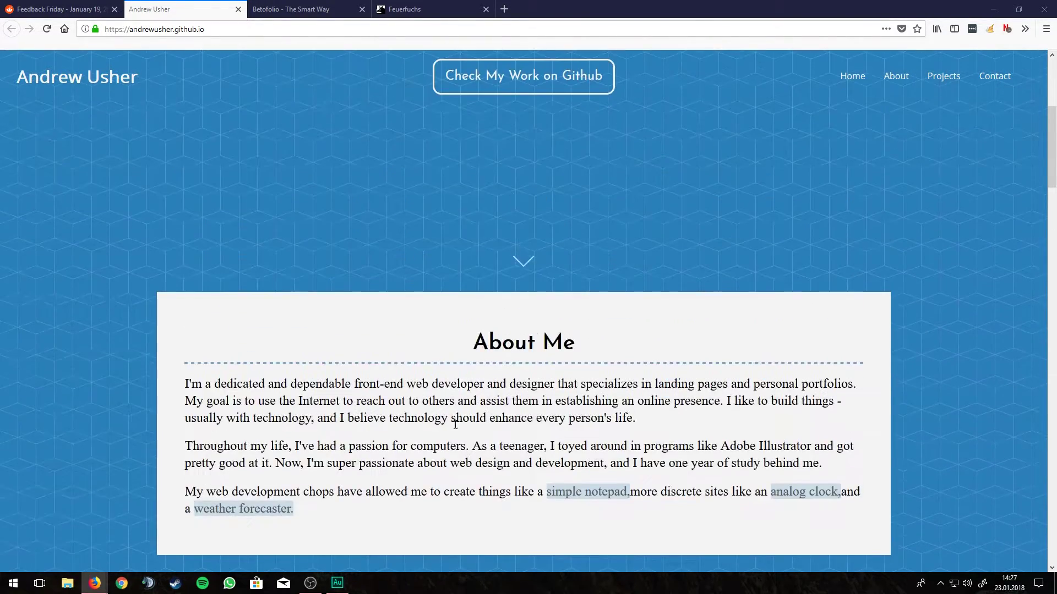
Step: Inspect the About Me heading and add more space between the section headings and their dashed underlines
scroll(292, 415, "down", 4)
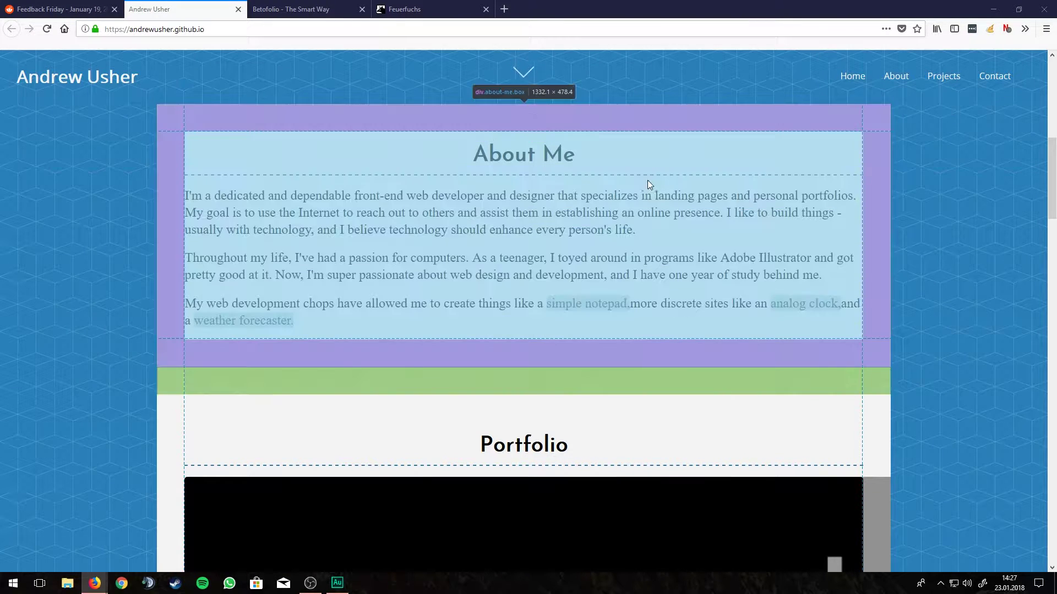
left_click(647, 175)
left_click(815, 196)
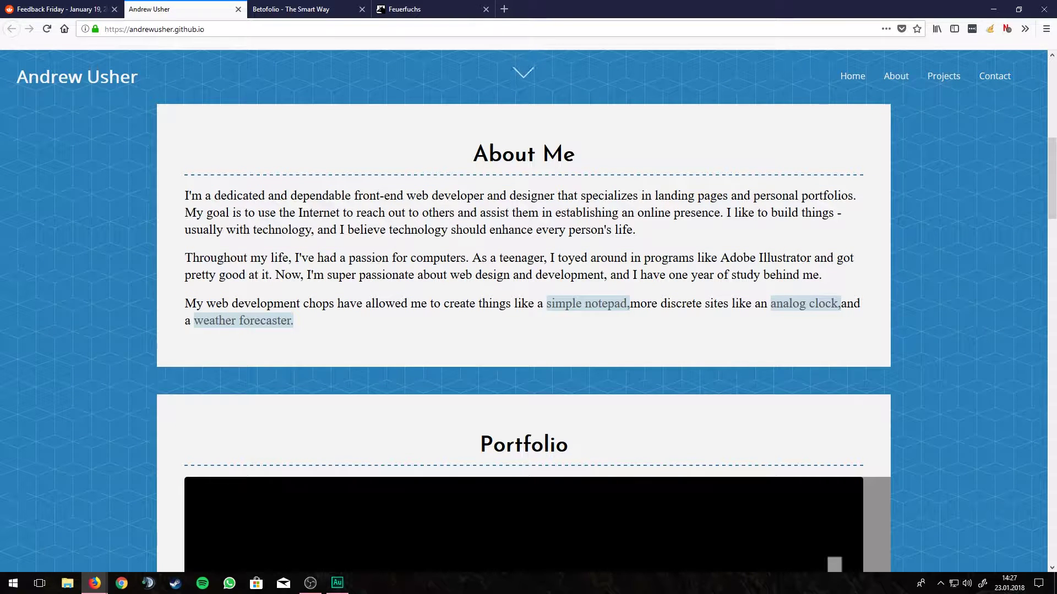
key("ctrl+shift+c")
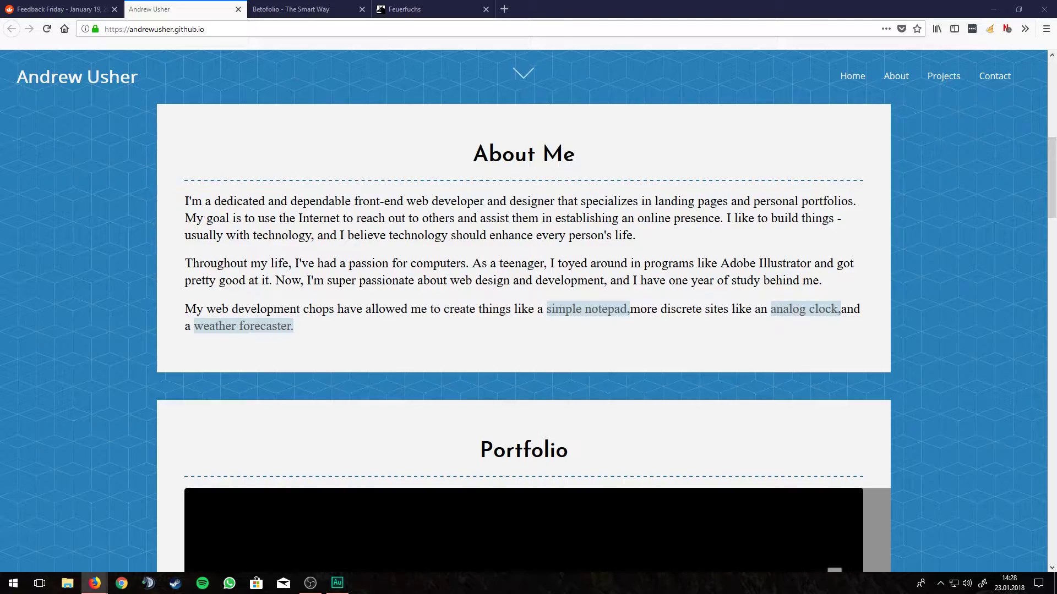
Step: Examine the heading and box spacing of the About Me section against the start of the Portfolio section
scroll(490, 188, "down", 4)
scroll(490, 191, "up", 6)
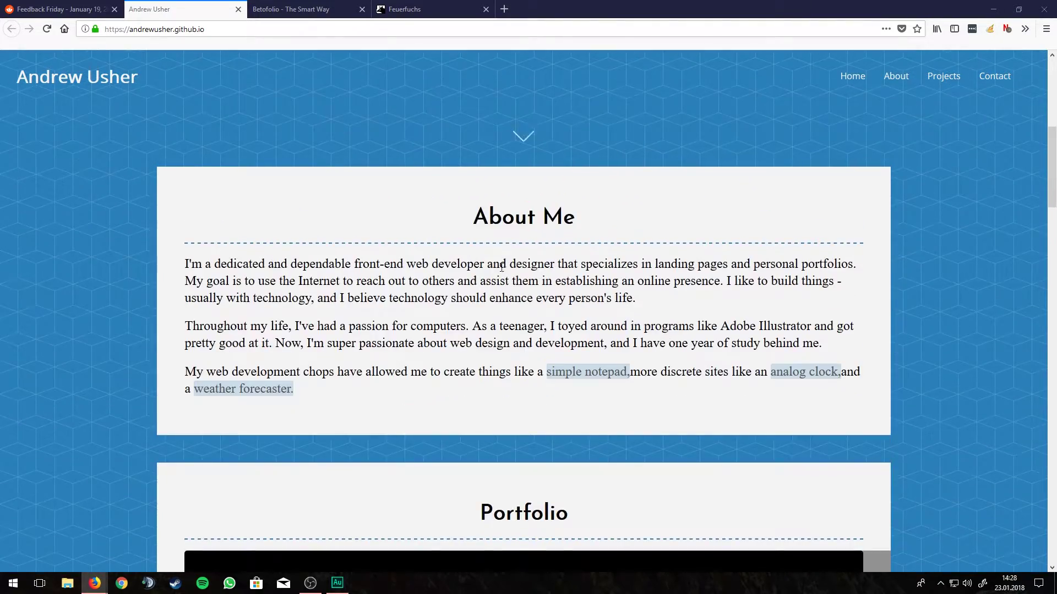
scroll(511, 259, "down", 2)
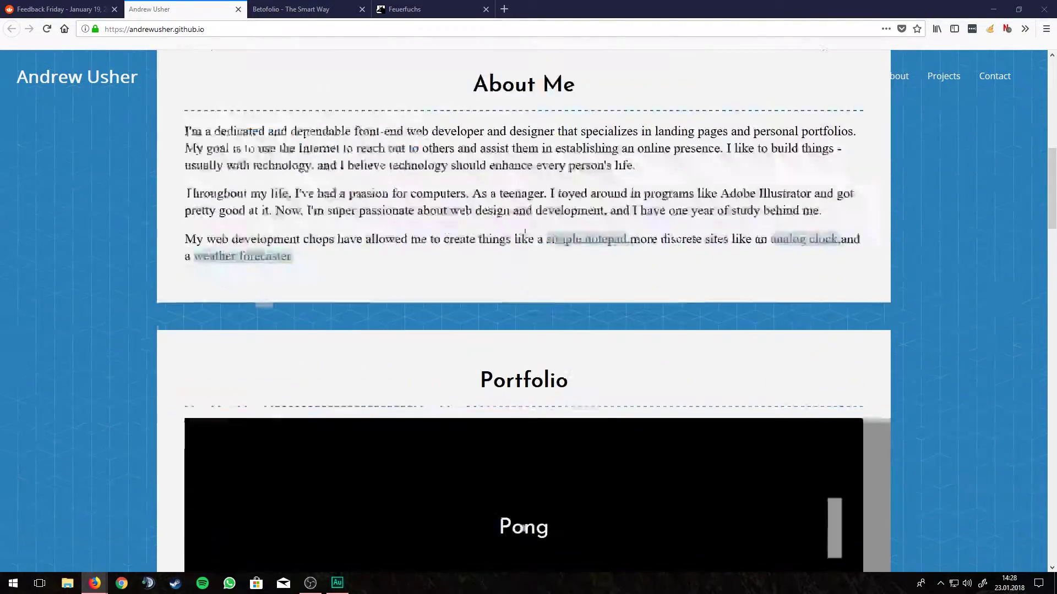
scroll(517, 291, "up", 3)
scroll(519, 298, "down", 5)
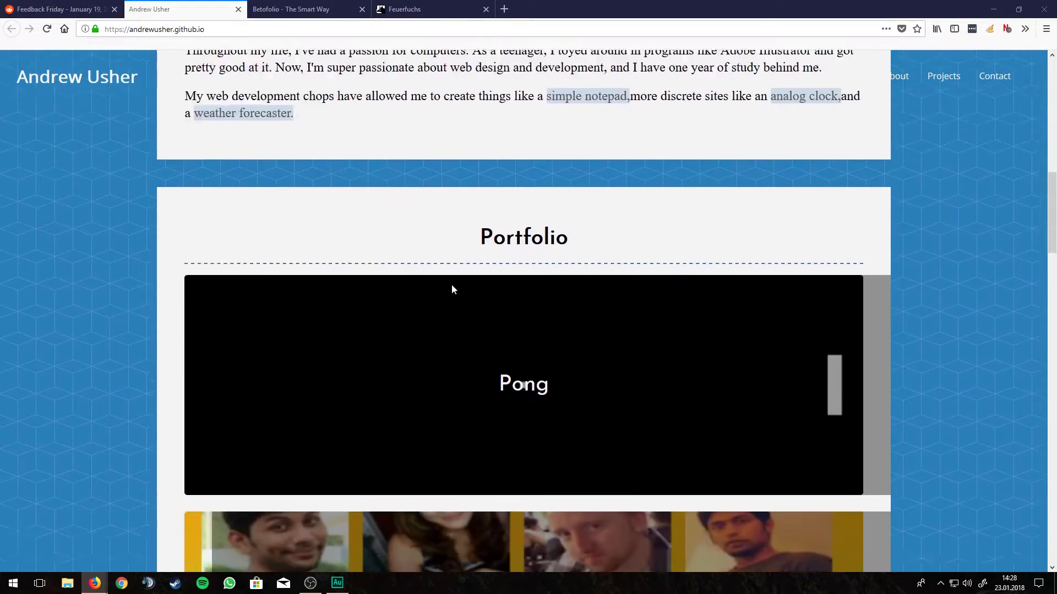
scroll(550, 297, "up", 5)
scroll(542, 288, "down", 6)
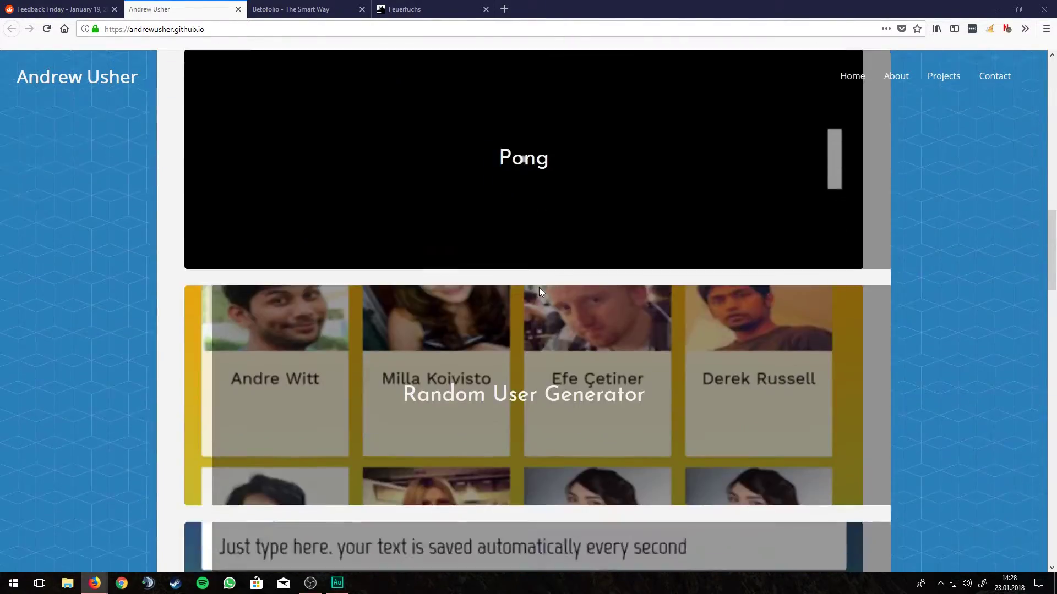
scroll(538, 287, "up", 5)
scroll(506, 248, "down", 7)
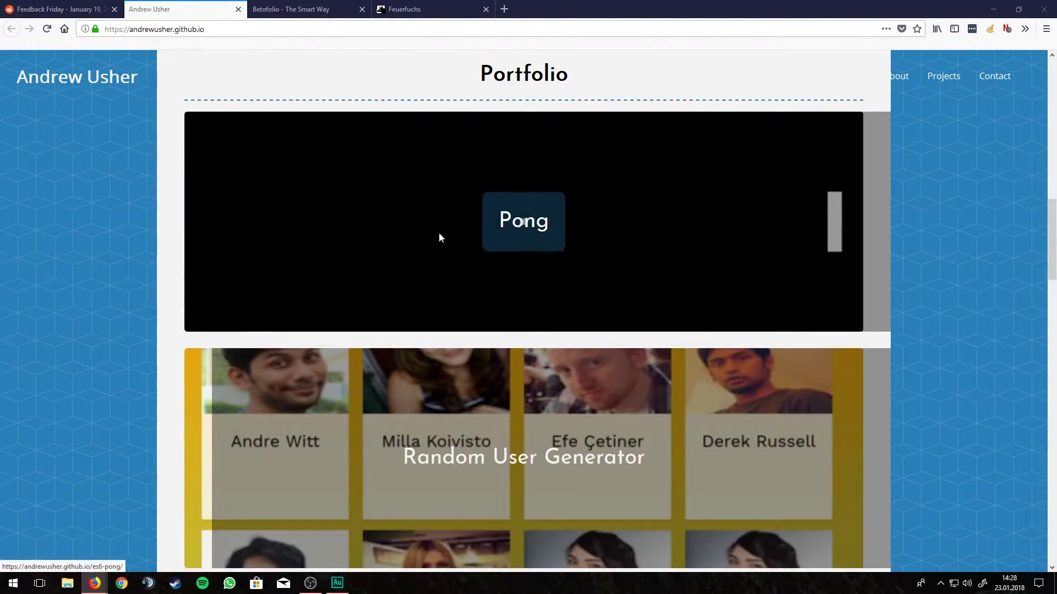
Step: Look through the project tiles down to Random Color Generator and return to the Portfolio heading
scroll(385, 264, "down", 3)
scroll(299, 285, "down", 10)
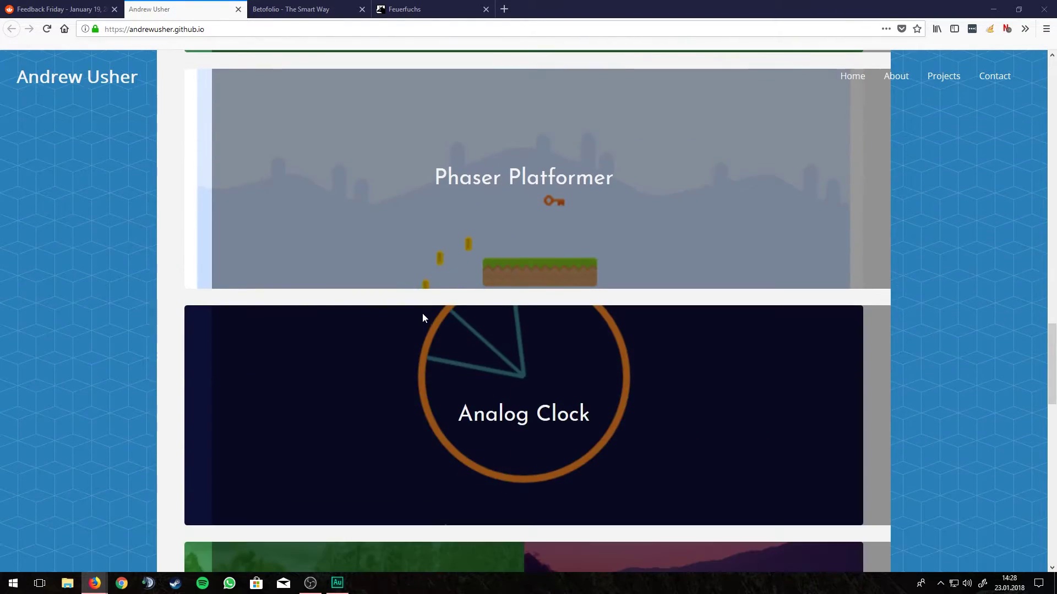
scroll(421, 319, "down", 15)
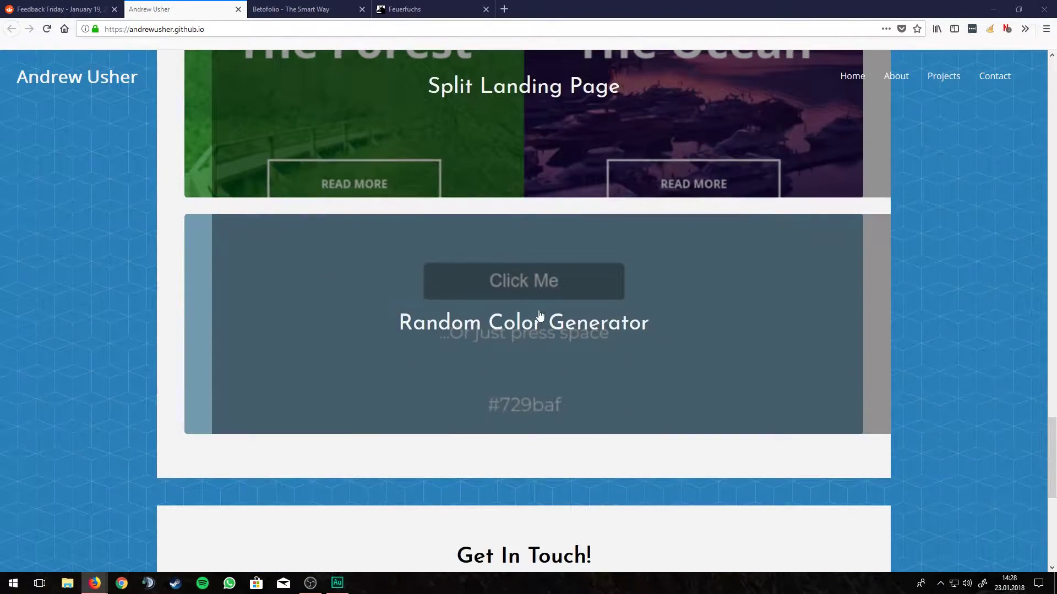
scroll(549, 332, "up", 20)
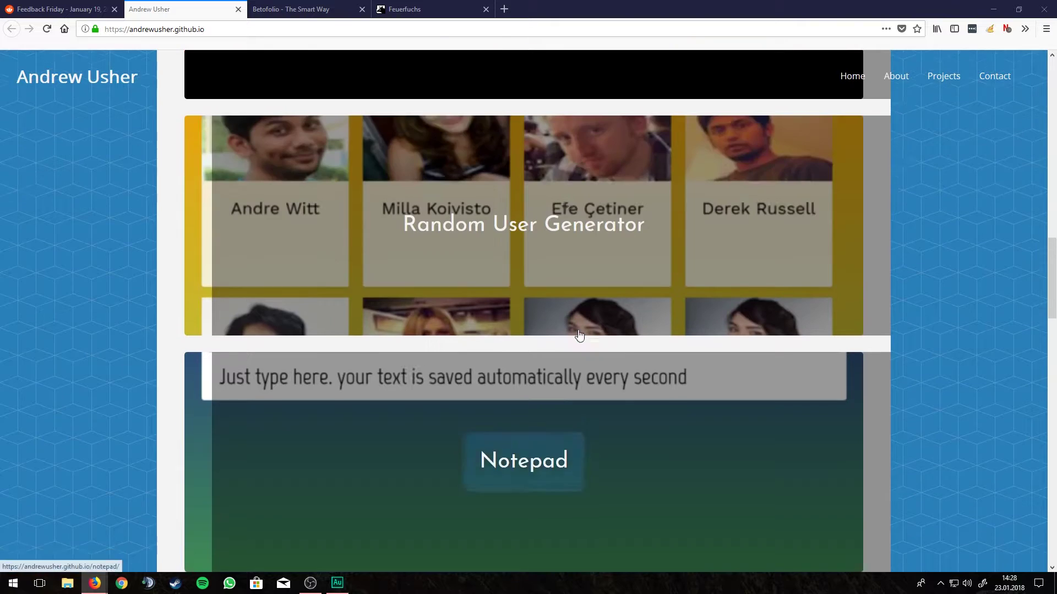
scroll(578, 330, "up", 2)
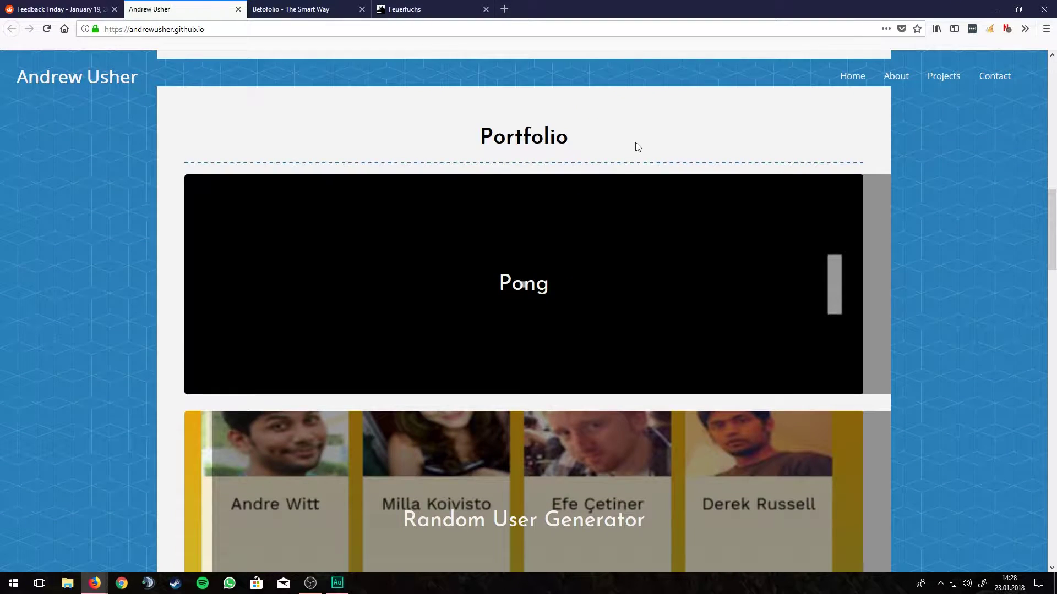
Step: Open the Pong project from the Portfolio section in a new tab, view the game, and close that tab
left_click_drag(635, 144, 440, 124)
left_click(396, 123)
middle_click(527, 294)
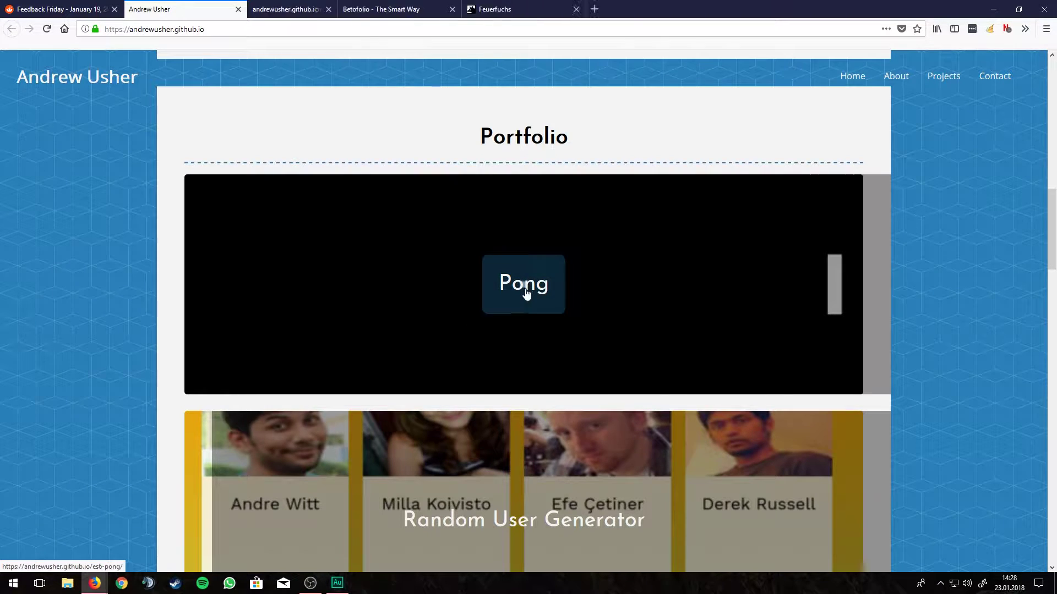
left_click(322, 11)
left_click(558, 421)
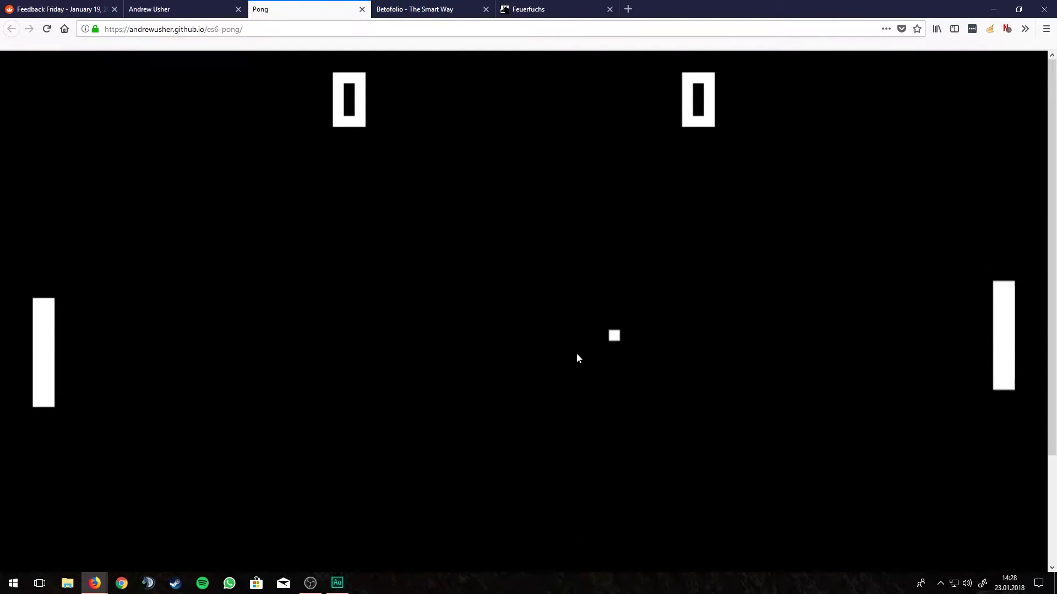
key("ctrl+w")
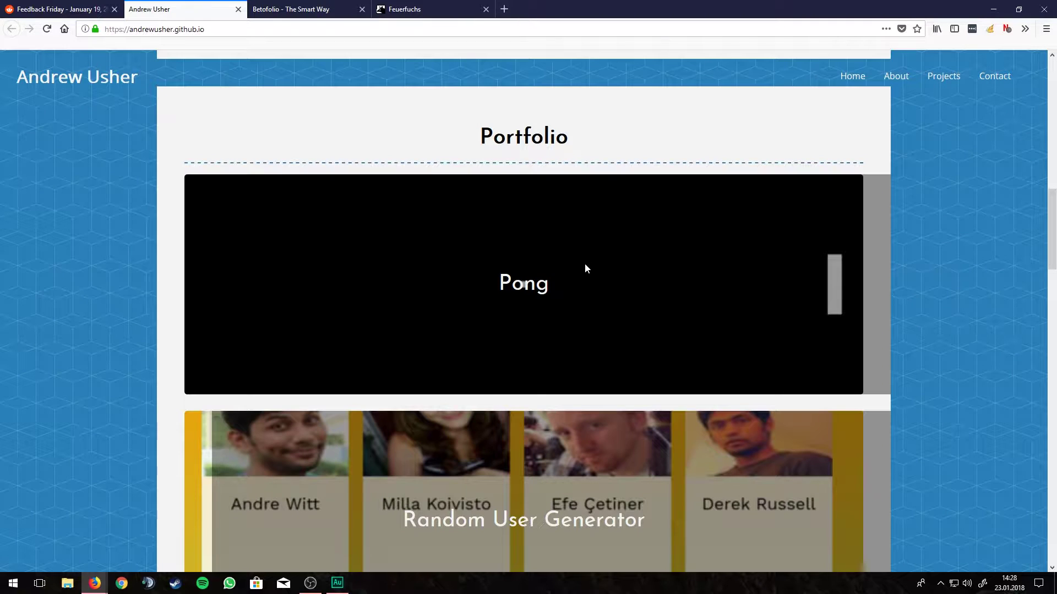
Step: Examine the overlays and title links on the Pong, Random User Generator and Notepad tiles
scroll(658, 275, "down", 5)
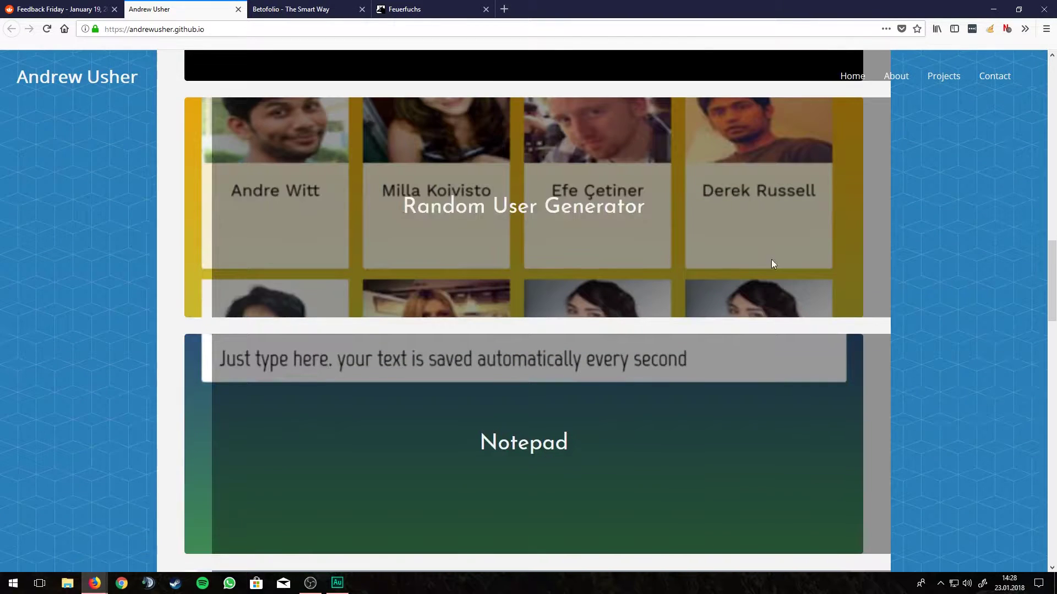
scroll(453, 349, "up", 4)
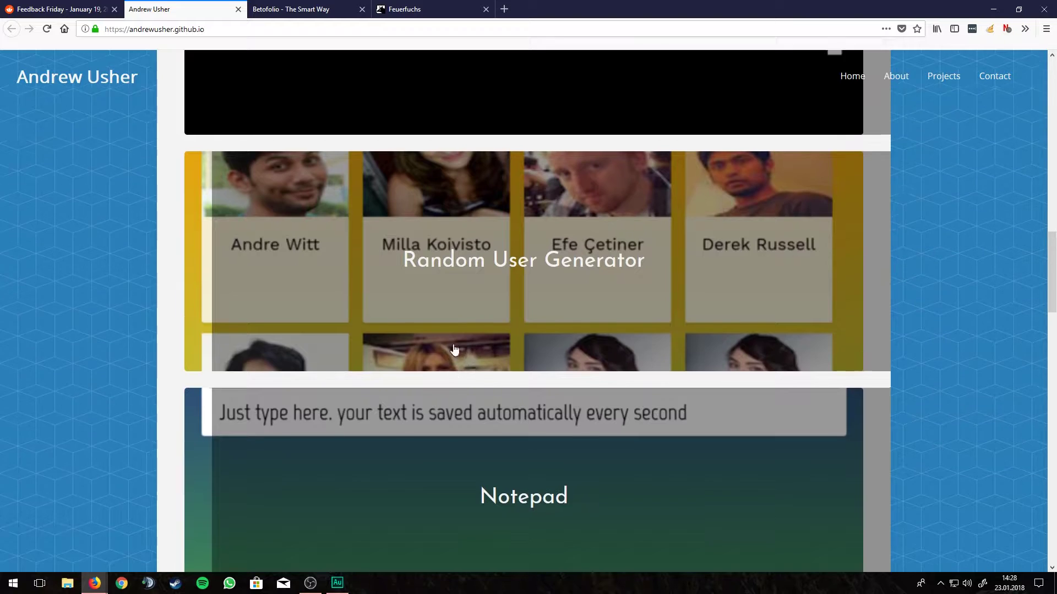
scroll(347, 413, "down", 3)
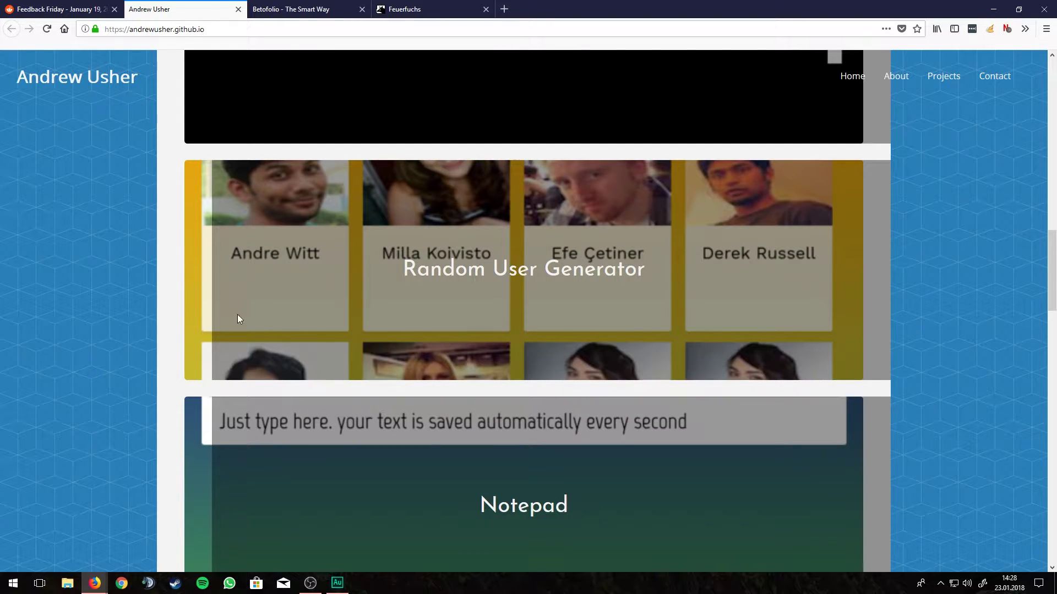
scroll(232, 275, "up", 8)
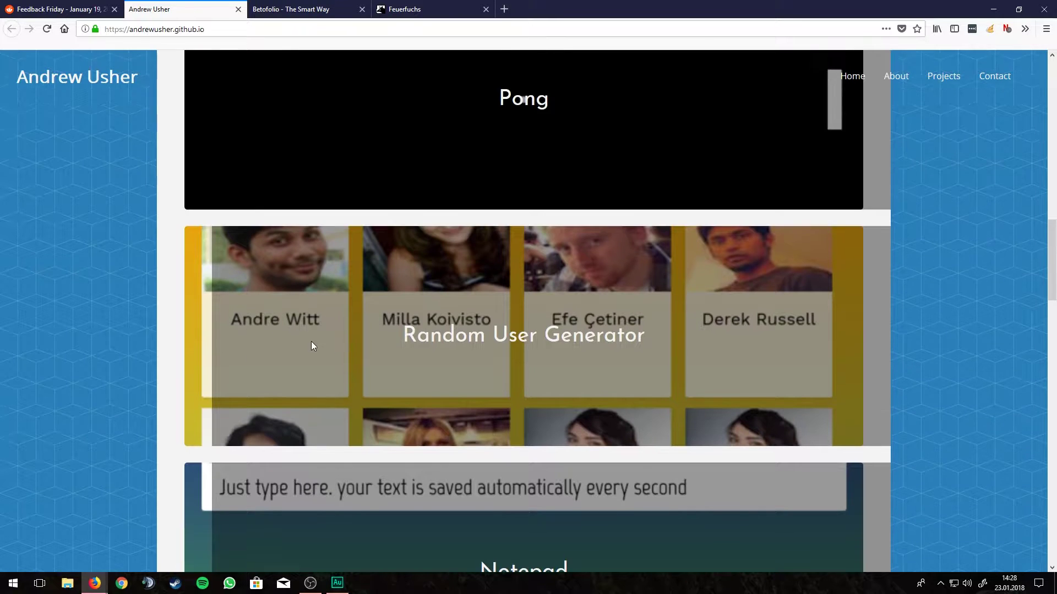
scroll(306, 248, "down", 5)
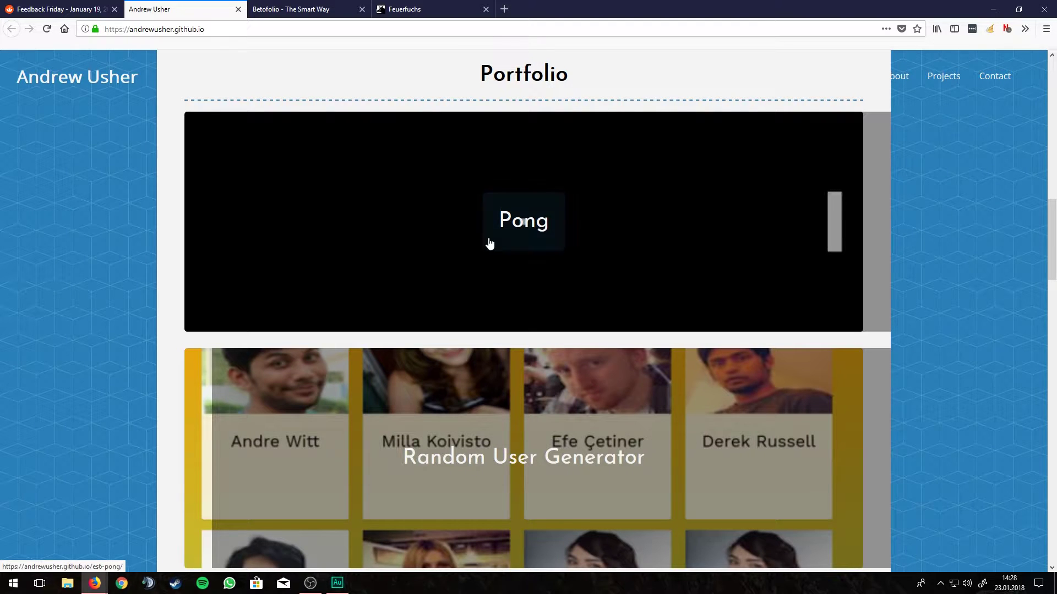
scroll(144, 351, "up", 4)
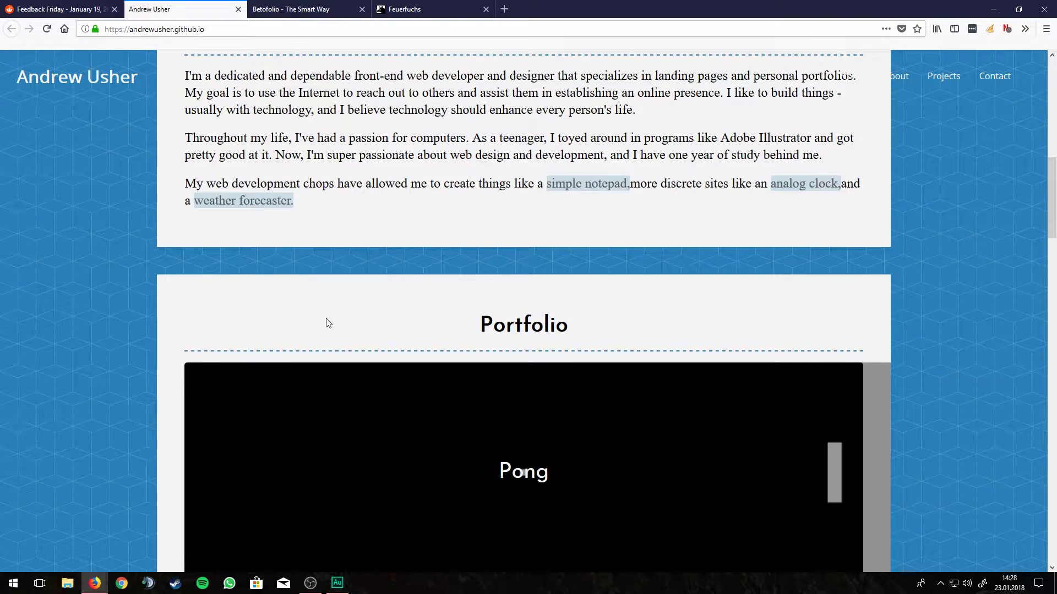
scroll(325, 319, "down", 3)
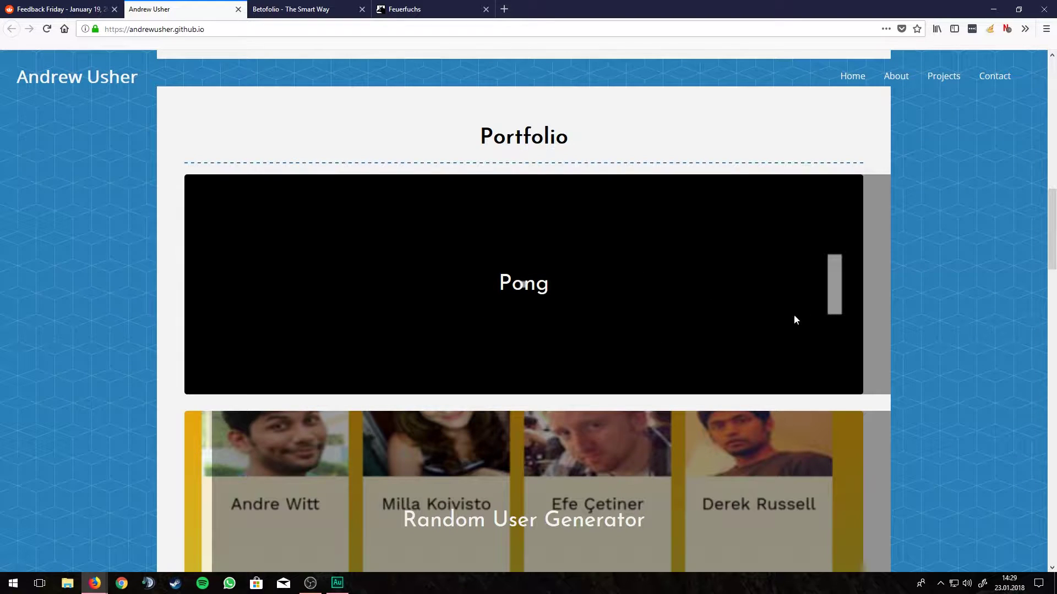
Step: Examine the size and layout of the remaining project tiles, from Phaser Platformer to Random Color Generator
scroll(683, 316, "down", 3)
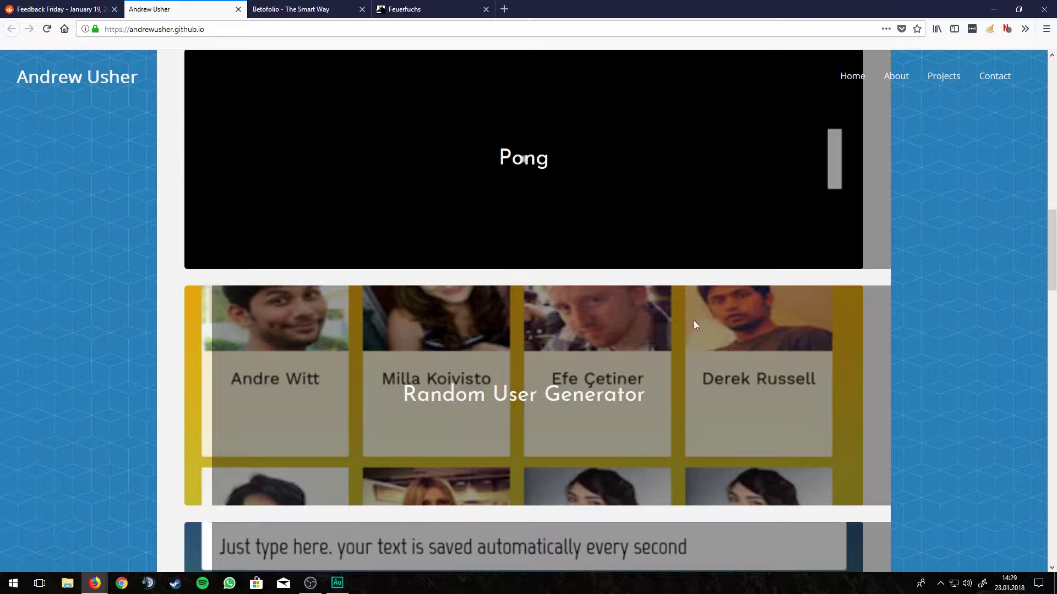
scroll(733, 372, "down", 13)
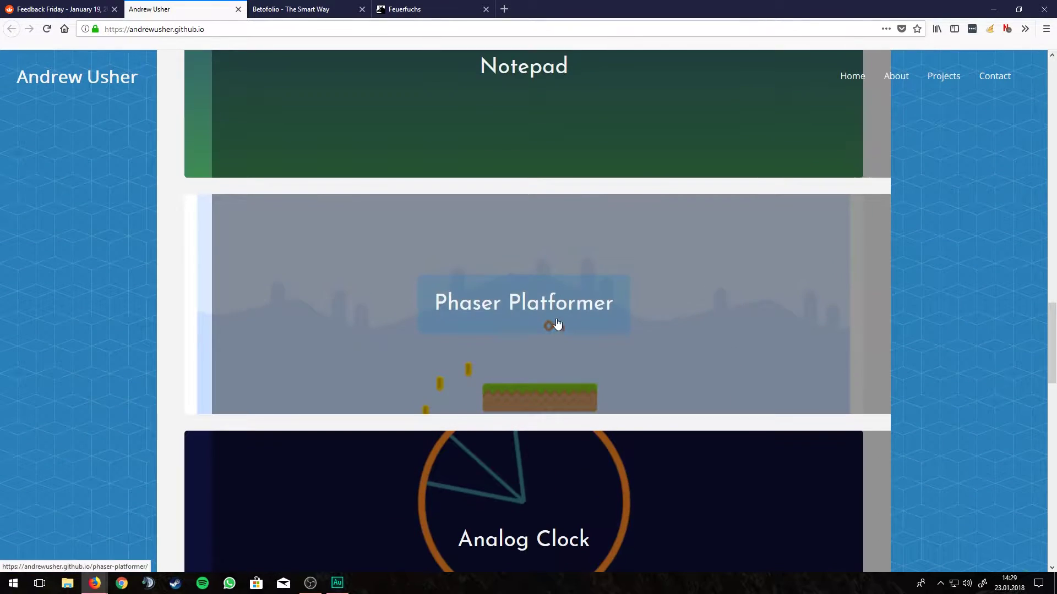
scroll(557, 325, "down", 13)
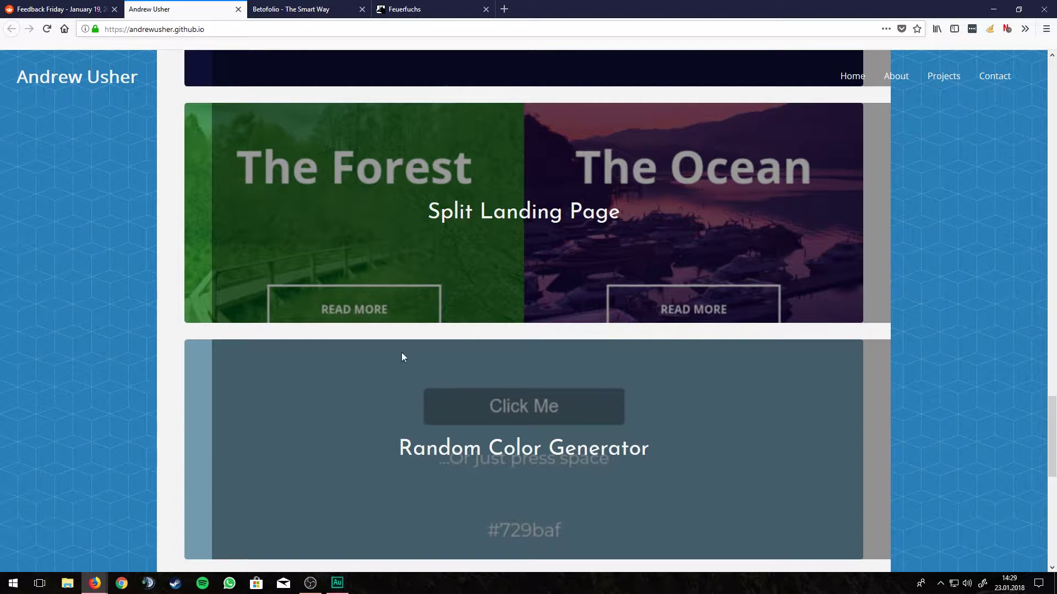
scroll(242, 198, "up", 5)
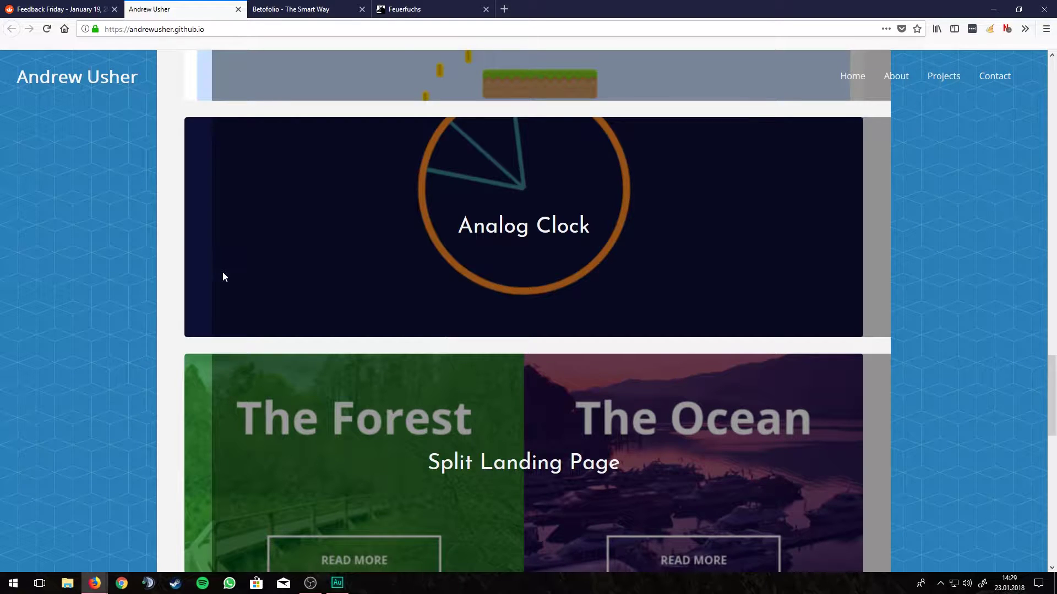
scroll(209, 315, "down", 2)
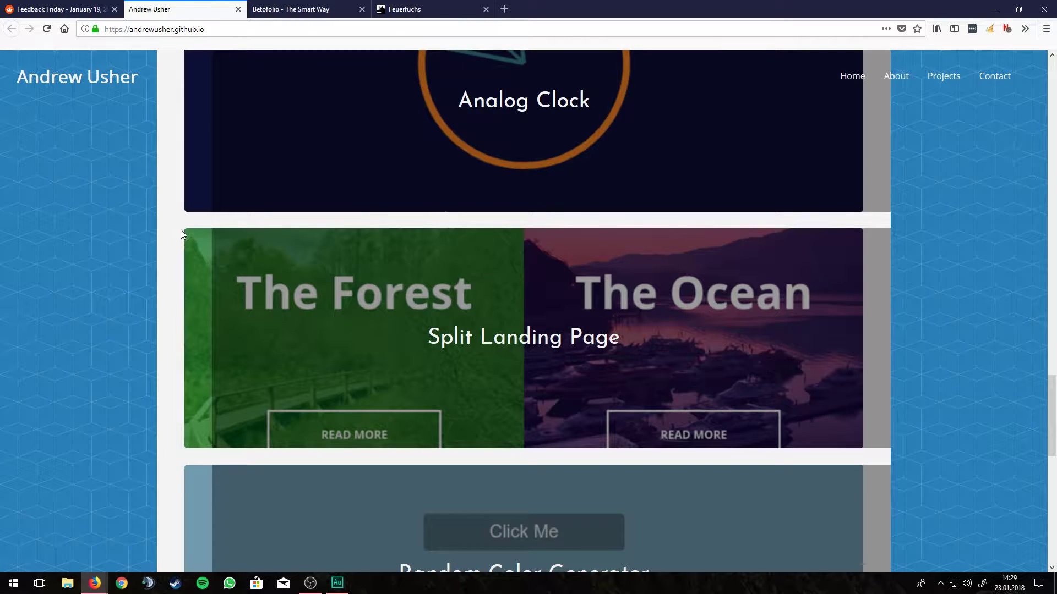
Step: Examine the Get In Touch section's heading, social media links and footer, and start element inspection there
scroll(251, 389, "down", 8)
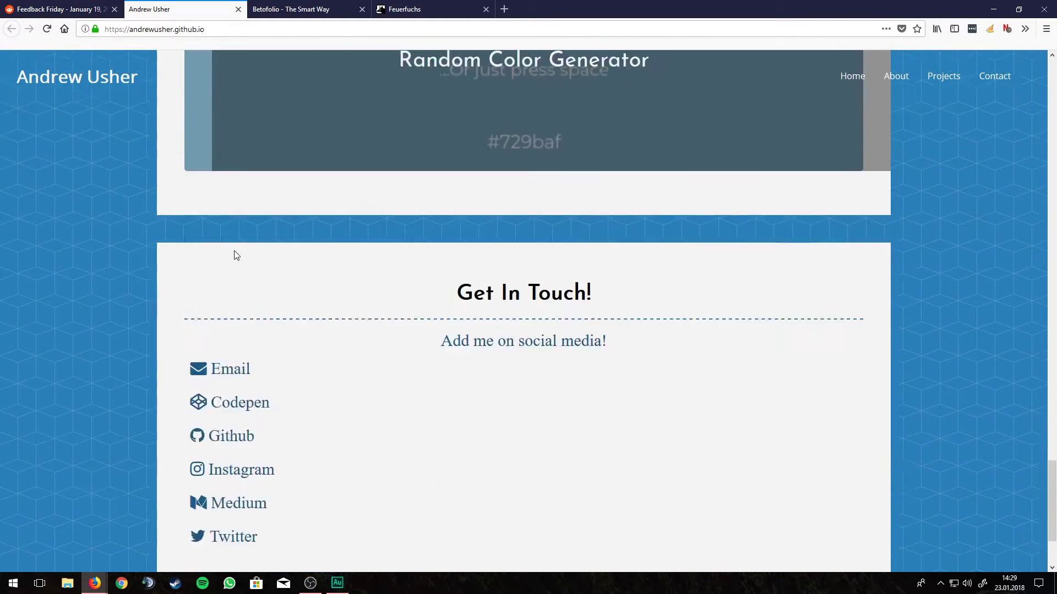
scroll(234, 252, "up", 3)
scroll(205, 303, "up", 7)
scroll(203, 286, "down", 10)
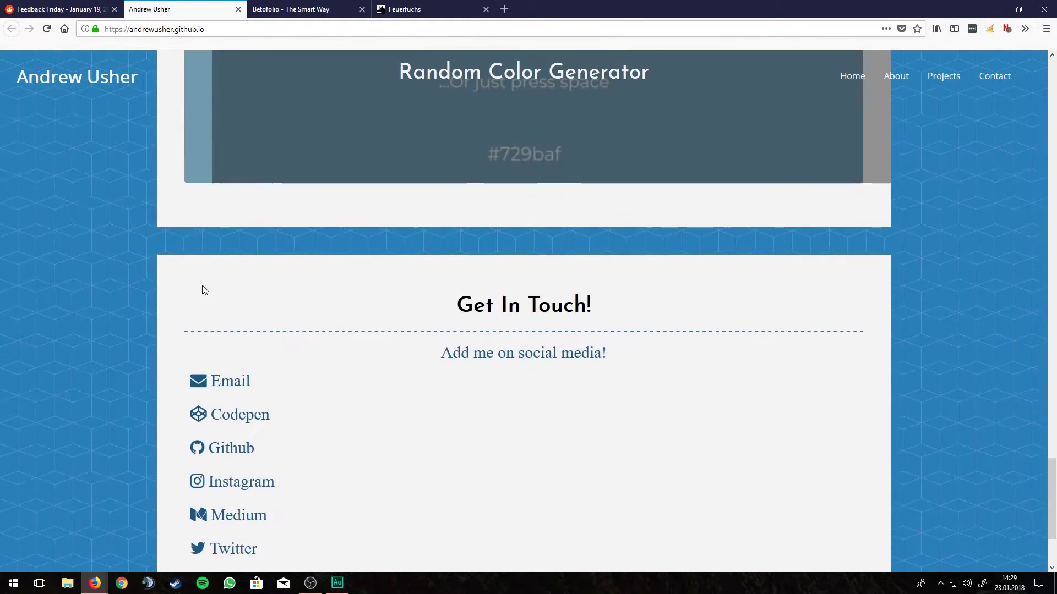
scroll(208, 275, "down", 3)
scroll(380, 276, "up", 1)
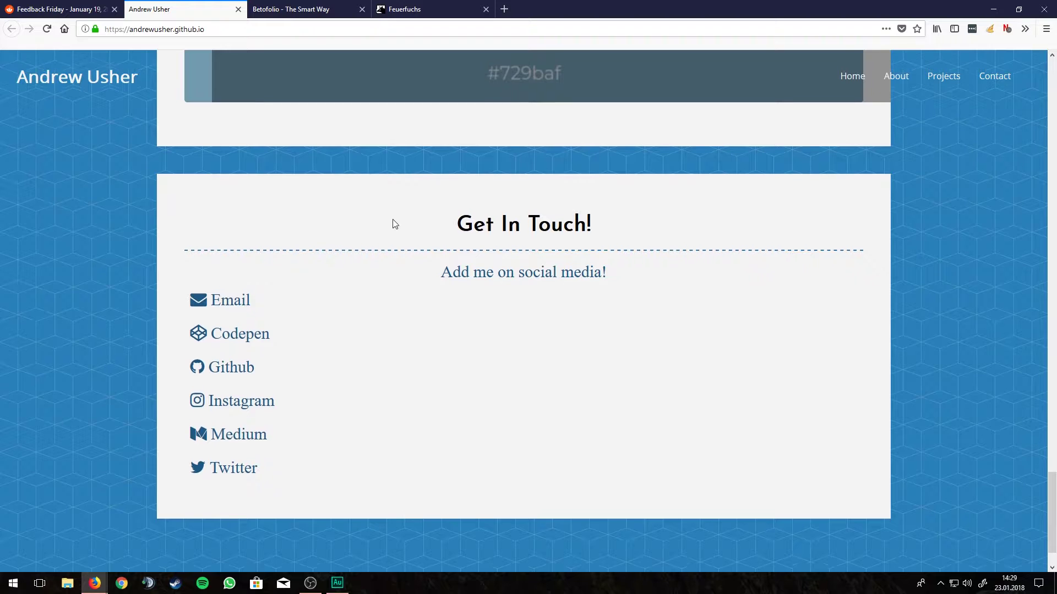
scroll(528, 284, "down", 1)
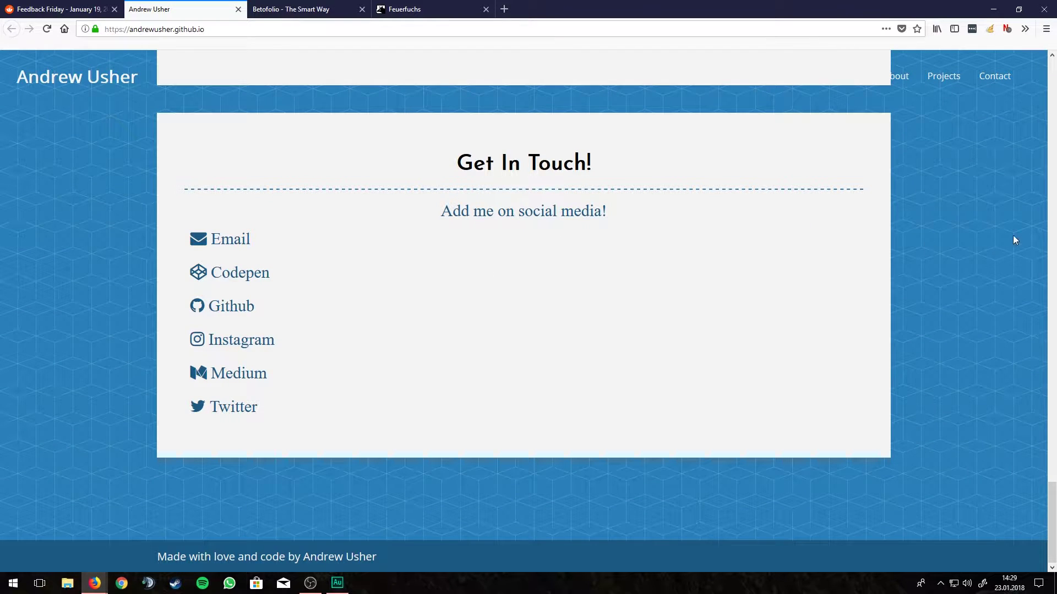
key("ctrl+shift+c")
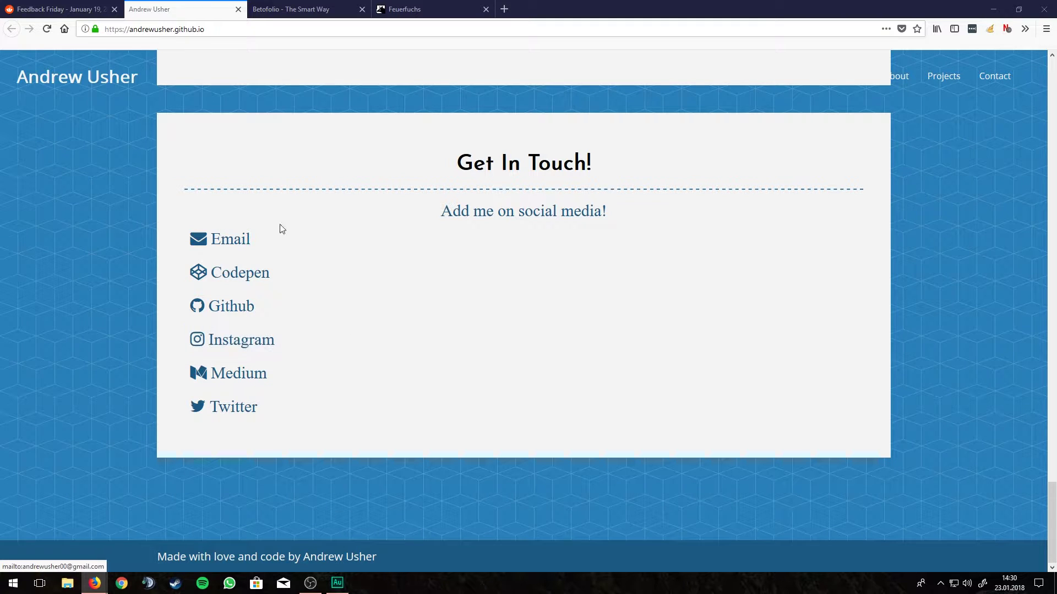
Step: Examine the social media line in the Get In Touch section and the alignment of the project tiles above it
left_click_drag(609, 213, 462, 210)
left_click(478, 212)
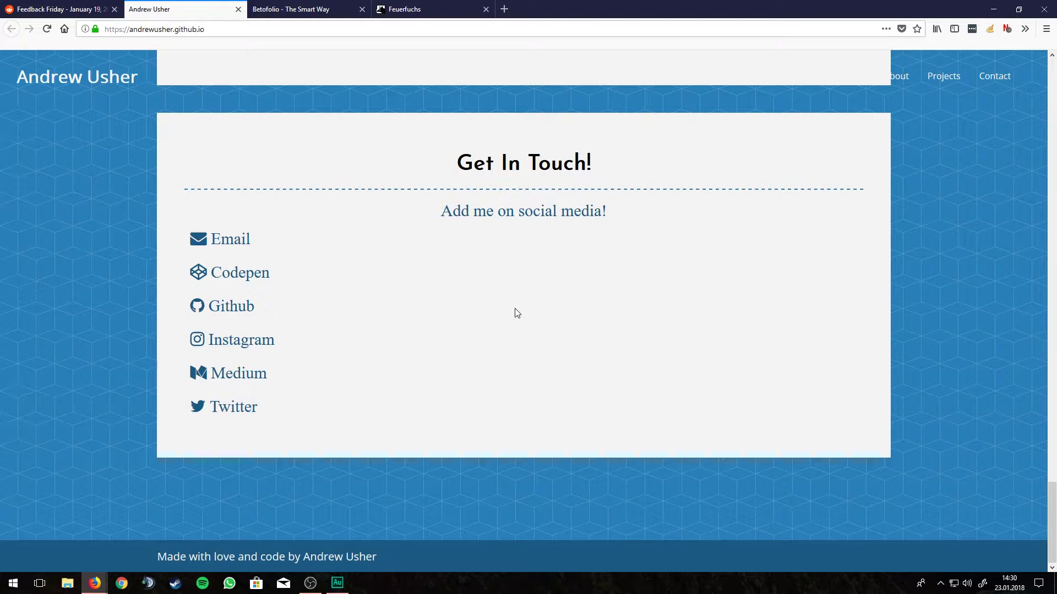
scroll(477, 292, "up", 3)
scroll(561, 297, "down", 3)
scroll(572, 299, "up", 7)
scroll(576, 297, "up", 16)
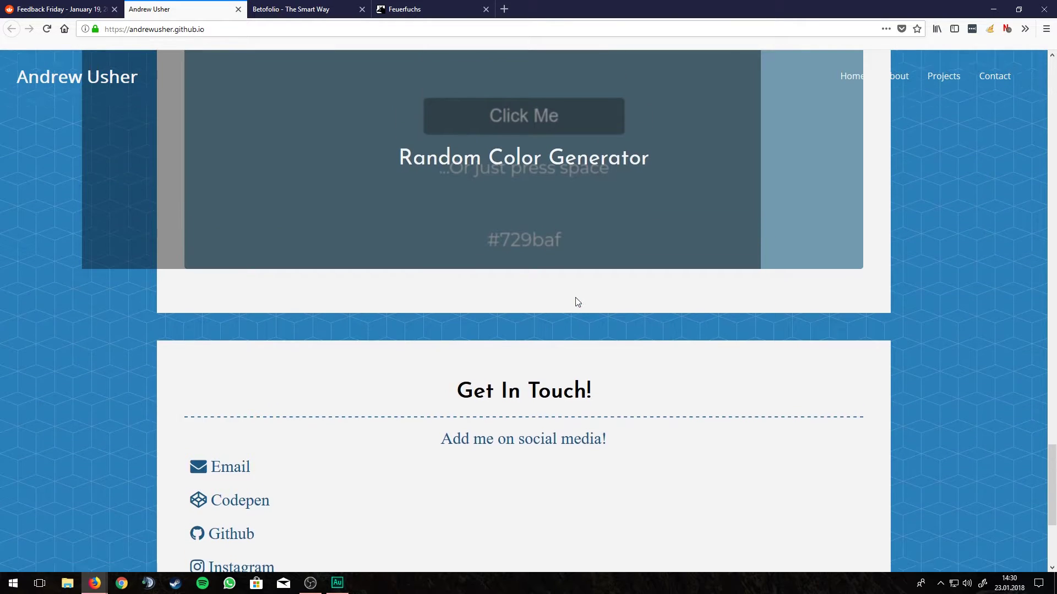
scroll(132, 204, "down", 9)
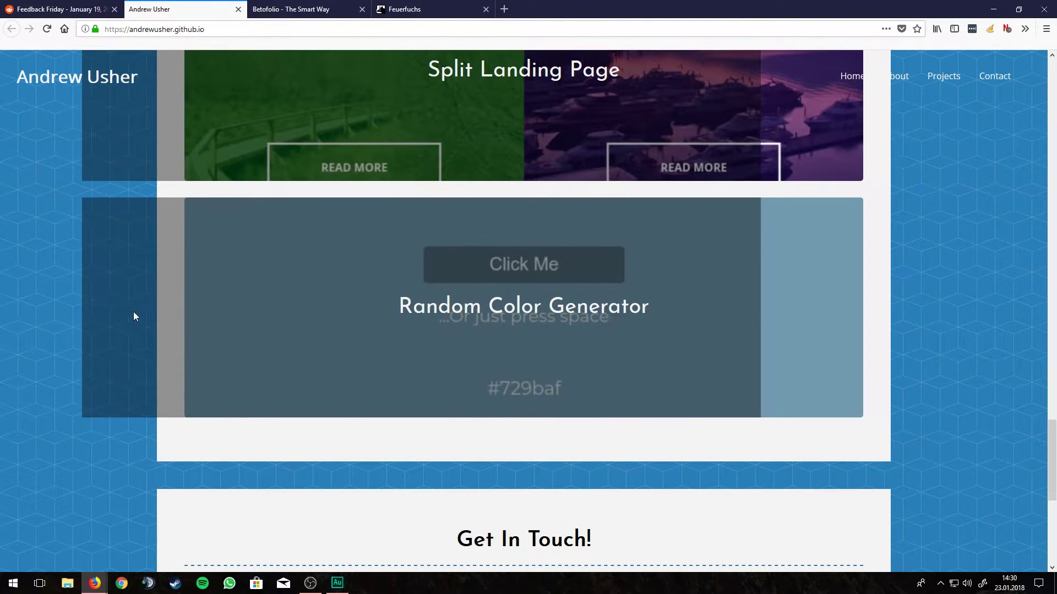
Step: Review the Split Landing Page and Random Color Generator tiles and the Get In Touch section with narrower content boxes
scroll(410, 305, "down", 9)
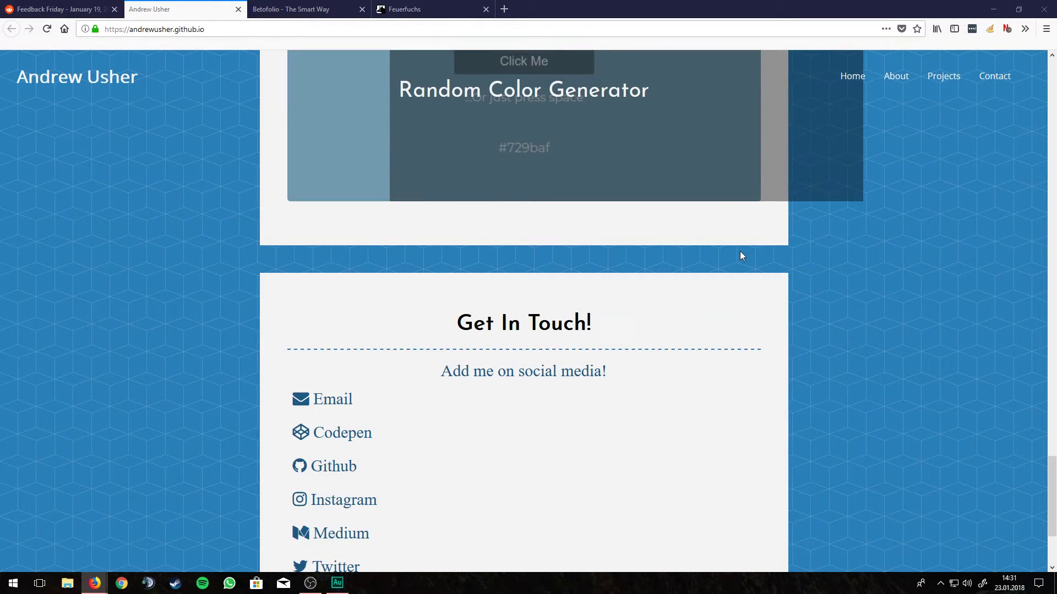
scroll(740, 255, "up", 10)
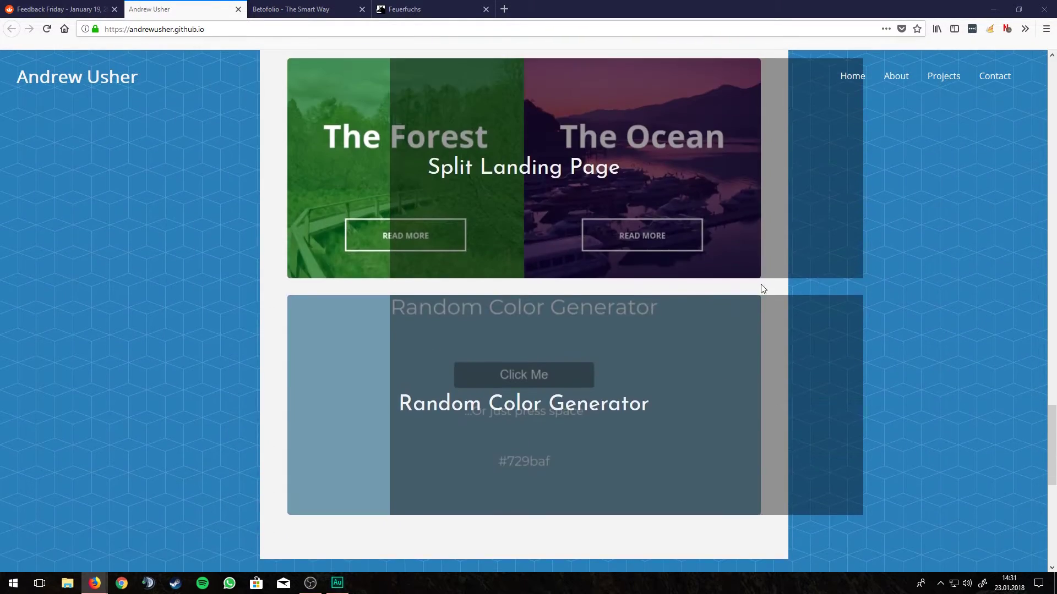
scroll(763, 302, "down", 12)
scroll(804, 306, "up", 5)
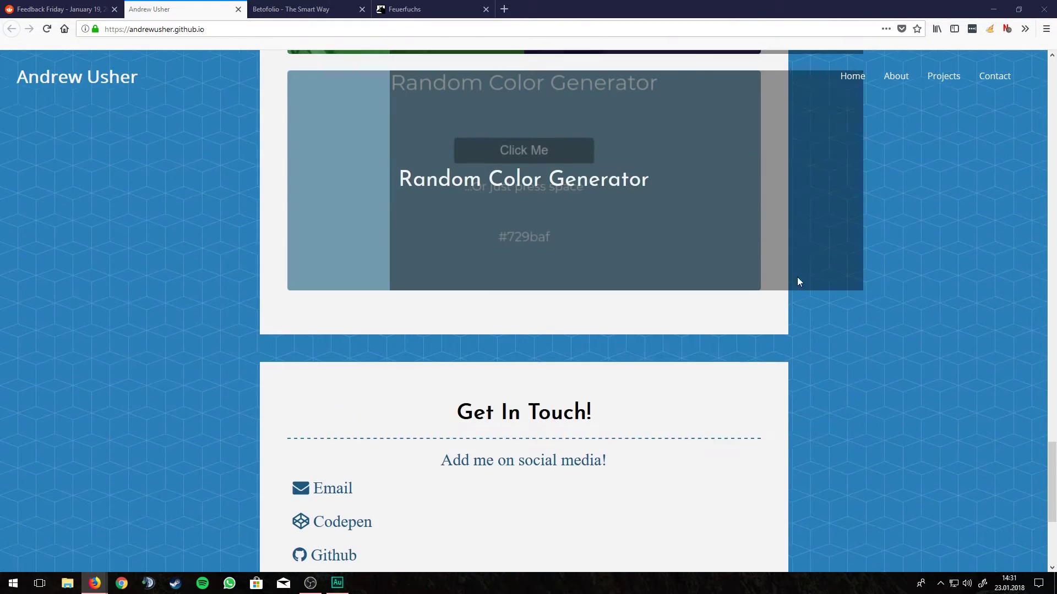
scroll(850, 311, "down", 5)
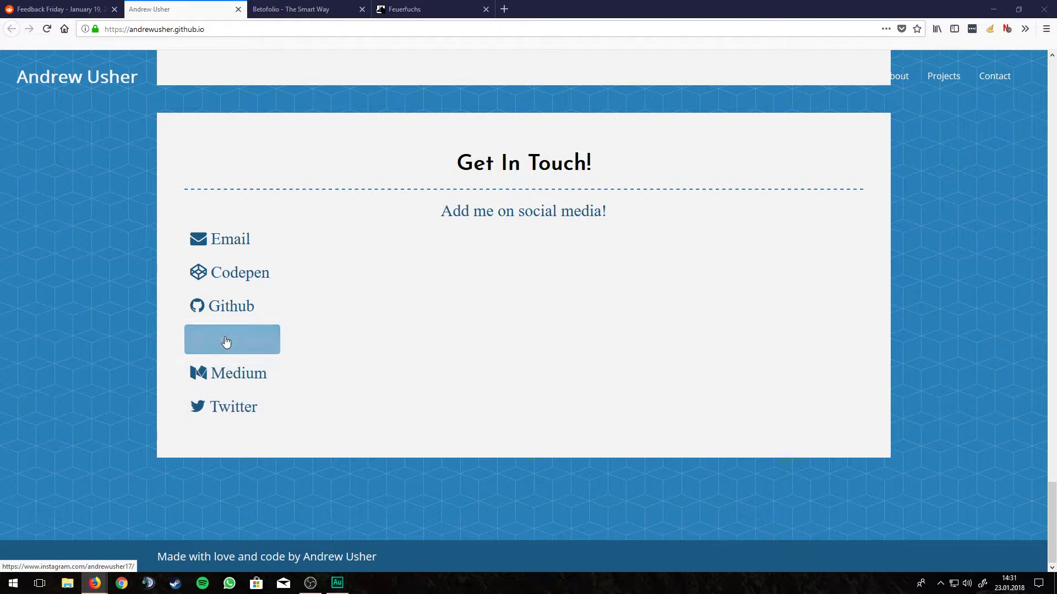
Step: Highlight and inspect the Get In Touch heading, and inspect the Projects navigation link
left_click_drag(472, 166, 662, 171)
left_click(663, 170)
left_click_drag(586, 168, 444, 170)
left_click(444, 170)
key("ctrl+shift+c")
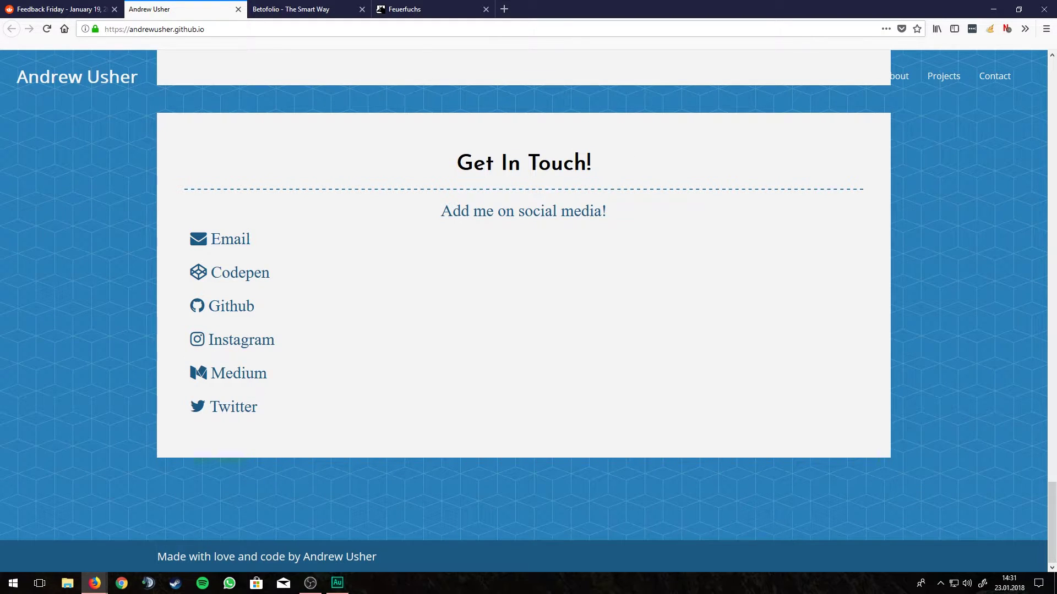
left_click(538, 158)
key("ctrl+shift+c")
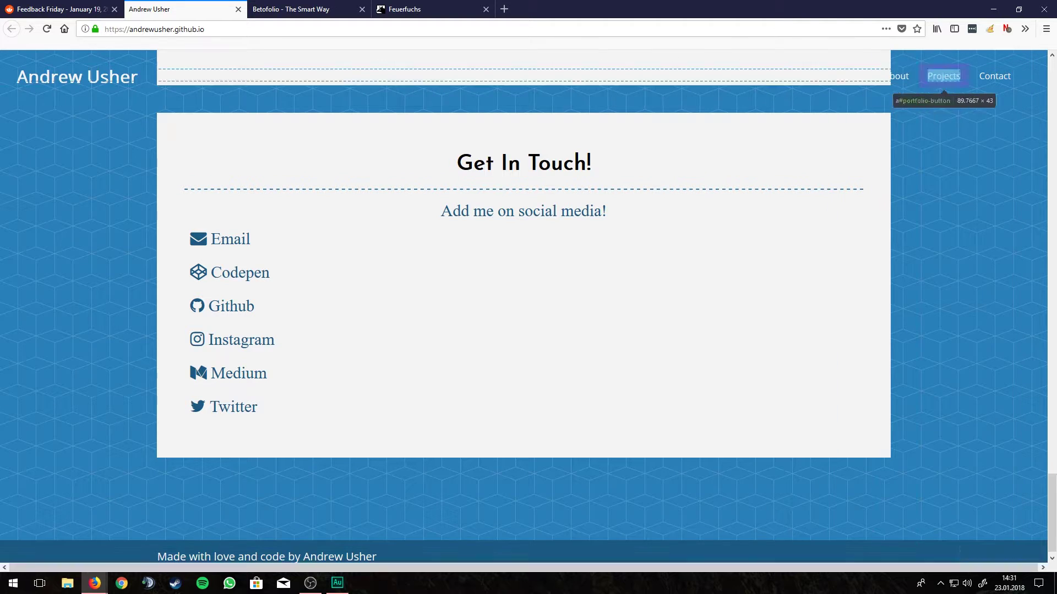
left_click(943, 76)
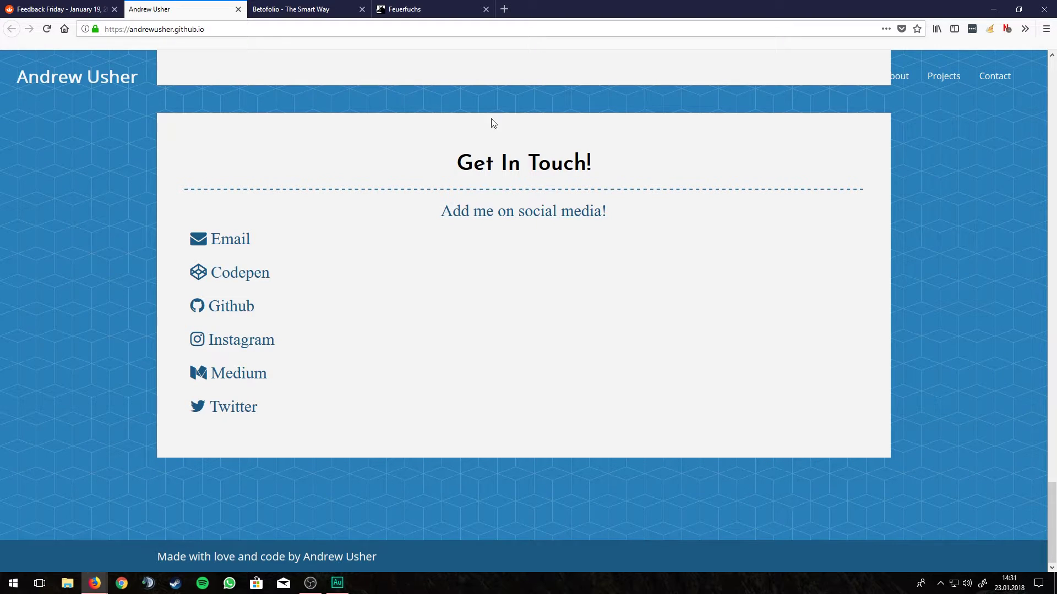
Step: Examine the Get In Touch heading and the spacing around the top of its box
scroll(361, 307, "up", 3)
scroll(349, 238, "down", 3)
scroll(734, 478, "up", 5)
scroll(700, 460, "down", 5)
left_click_drag(447, 168, 656, 145)
left_click(657, 146)
Step: Switch to the Reddit thread and read the feedback on the "Check My Work on Github" heading and intro text sizes
key("ctrl+shift+Tab")
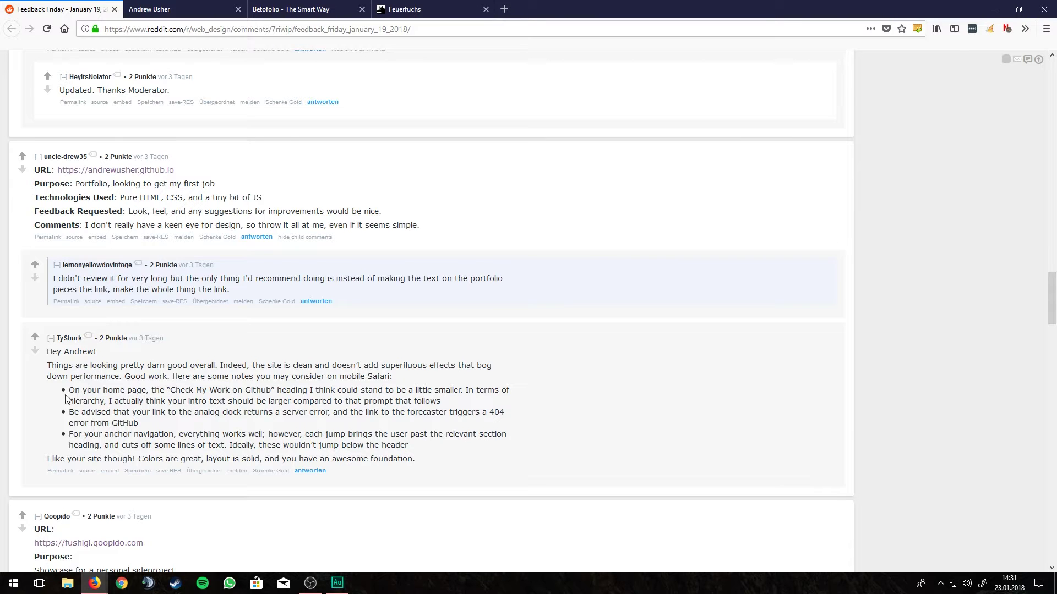
left_click_drag(69, 392, 446, 391)
left_click(228, 400)
left_click(292, 398)
left_click(329, 391)
left_click(452, 400)
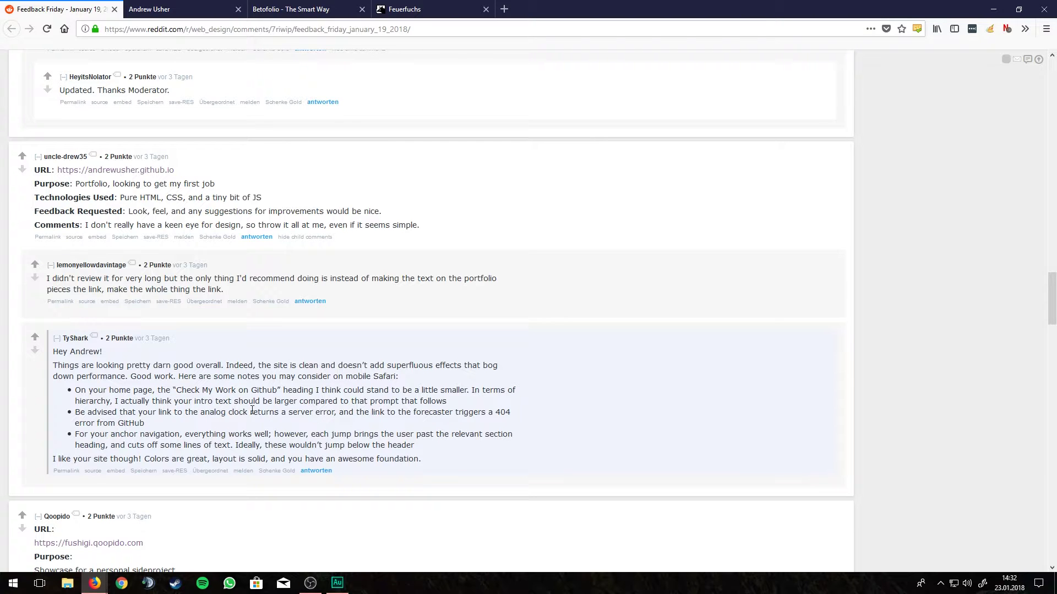
left_click_drag(263, 403, 340, 405)
left_click(399, 404)
left_click_drag(459, 401, 317, 400)
left_click(320, 400)
Step: Return to the portfolio page and view the home section with its intro text and GitHub button
left_click(207, 10)
scroll(365, 369, "up", 20)
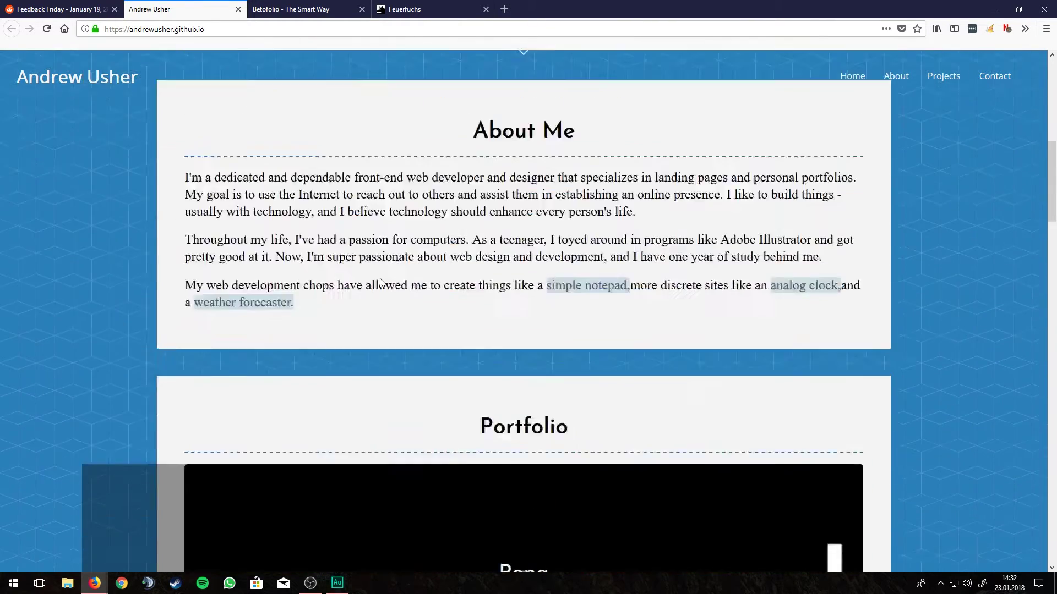
scroll(303, 312, "down", 8)
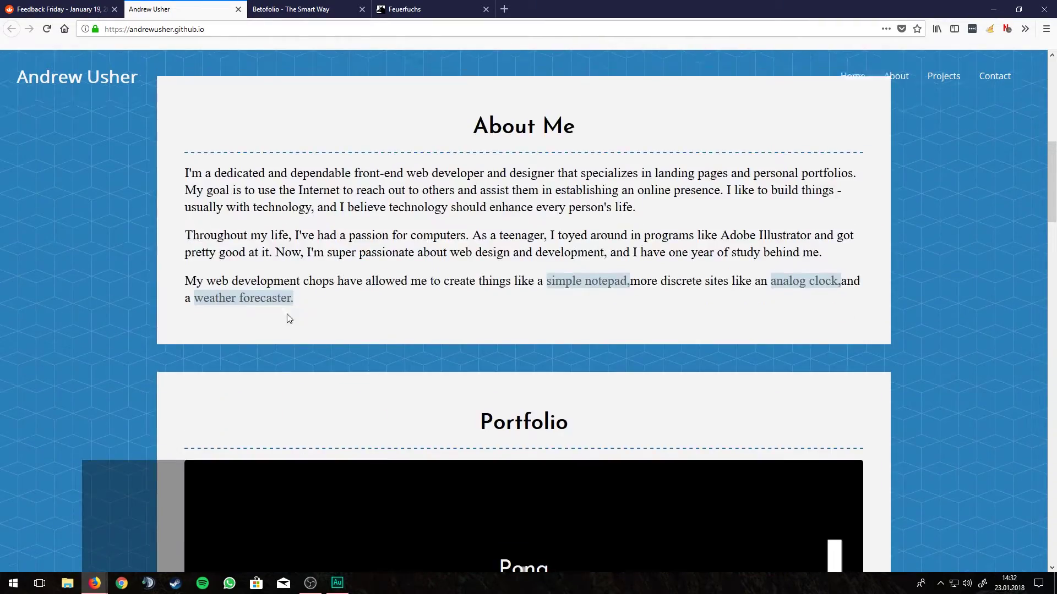
scroll(286, 303, "up", 7)
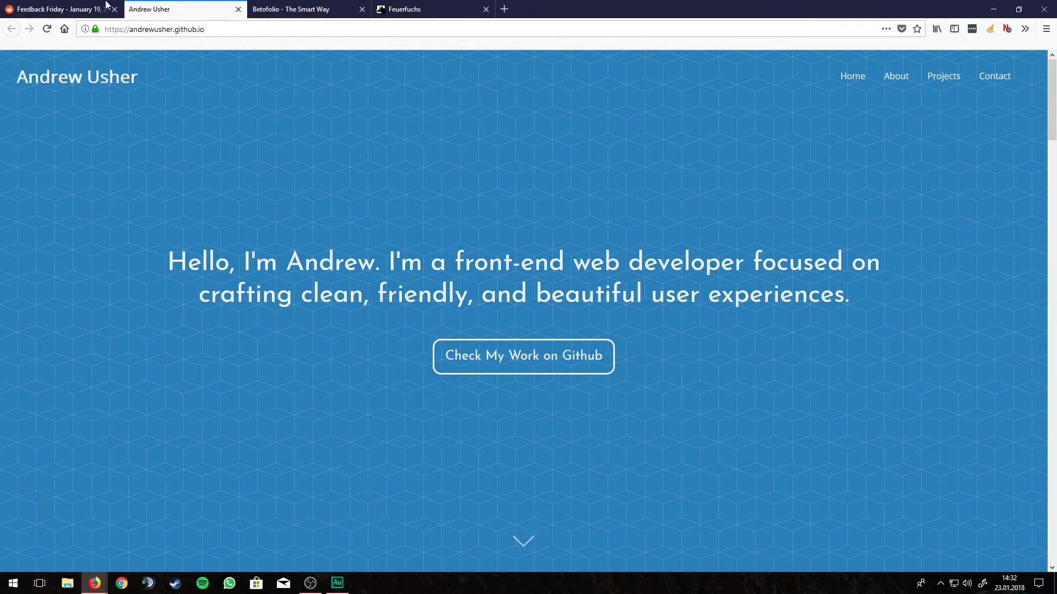
Step: Compare the home section's intro text with the Check My Work on Github button, highlighting the intro text
left_click(35, 5)
left_click(144, 9)
scroll(513, 298, "down", 5)
scroll(514, 312, "up", 5)
scroll(611, 440, "down", 6)
scroll(580, 453, "up", 5)
left_click_drag(319, 201, 678, 232)
left_click(487, 202)
left_click(343, 173)
scroll(344, 173, "up", 1)
Step: Read the Reddit feedback about the analog clock and forecaster link errors
left_click(118, 4)
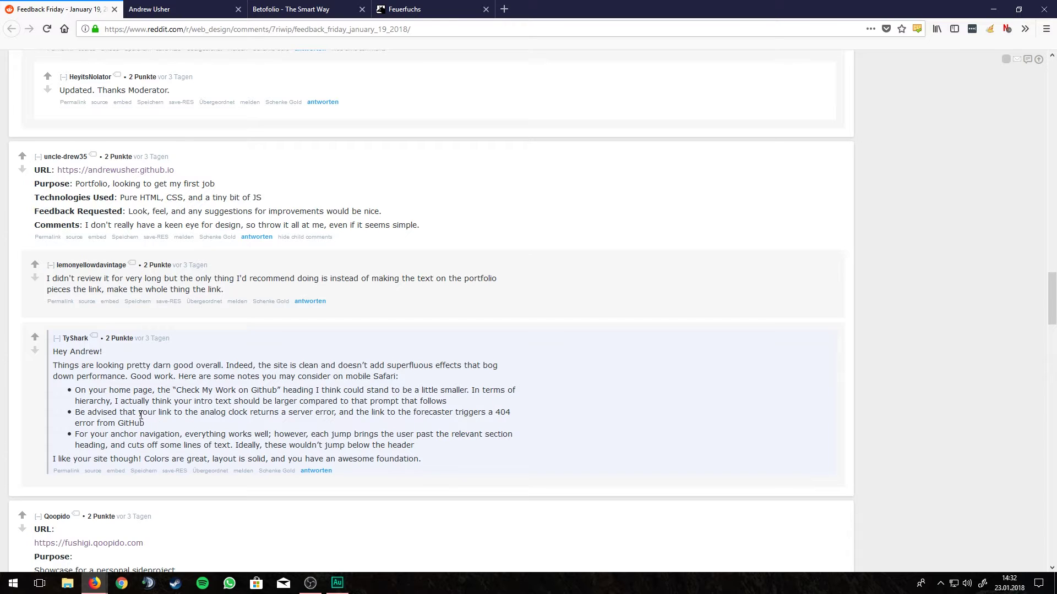
left_click_drag(155, 412, 367, 415)
left_click(327, 430)
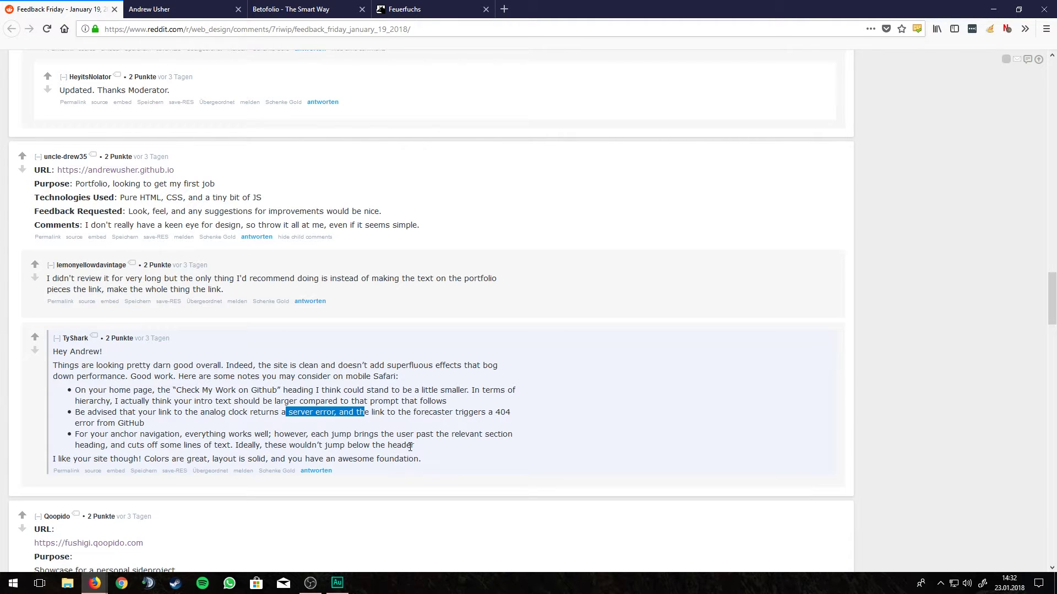
left_click(442, 436)
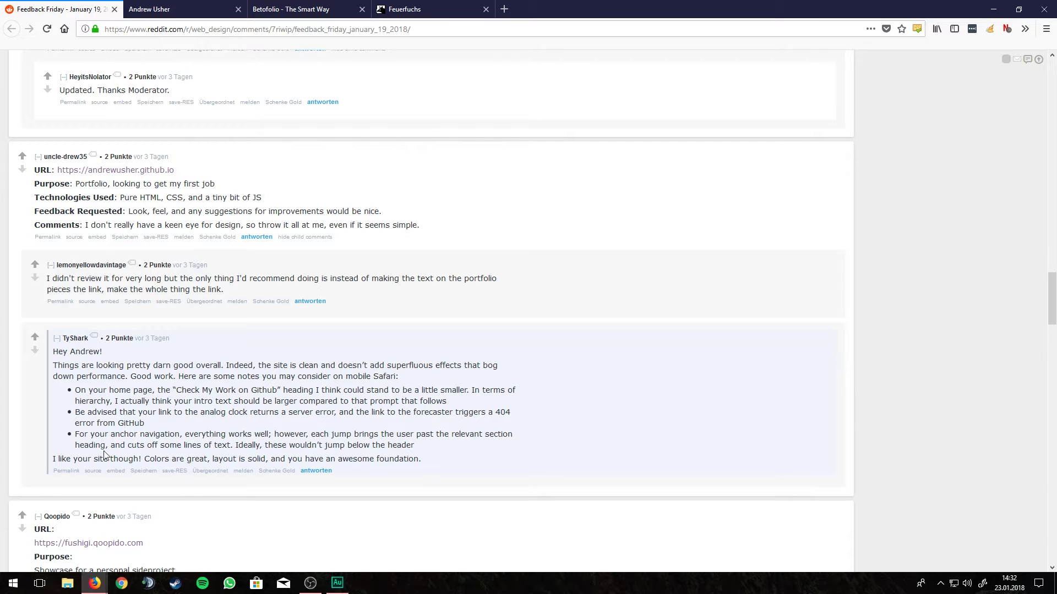
Step: Read the Reddit feedback about anchor navigation jumping past section headings and cutting off text
left_click_drag(100, 447, 154, 446)
left_click(193, 447)
left_click(290, 447)
left_click_drag(340, 446, 312, 446)
left_click(188, 445)
left_click_drag(317, 447, 322, 447)
left_click_drag(259, 447, 299, 446)
left_click(390, 447)
left_click(315, 439)
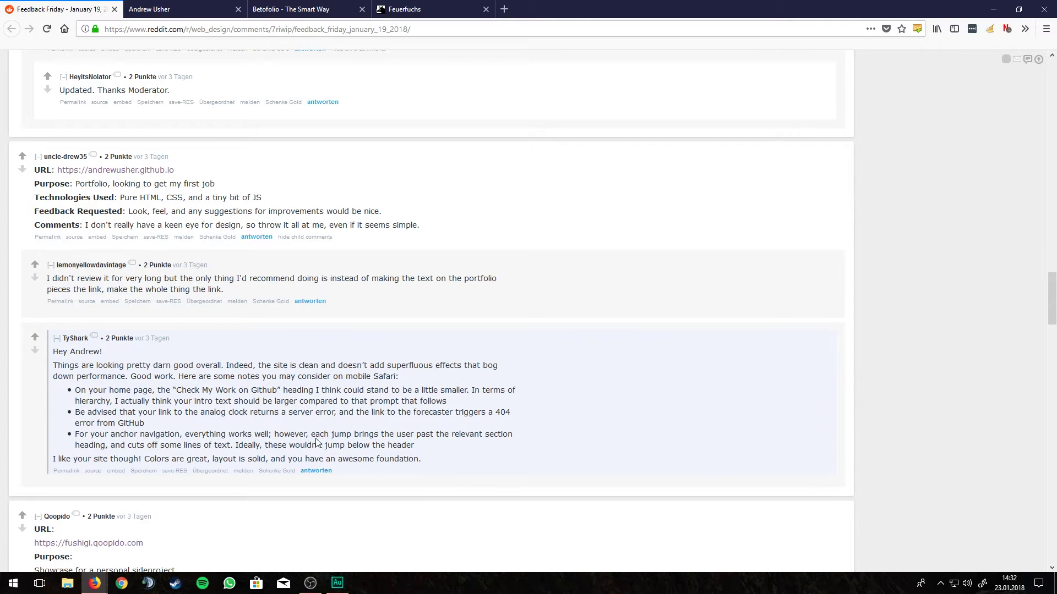
Step: Test the portfolio's About and Projects navigation links and check where the Portfolio heading lands relative to the header
left_click(181, 9)
left_click(895, 76)
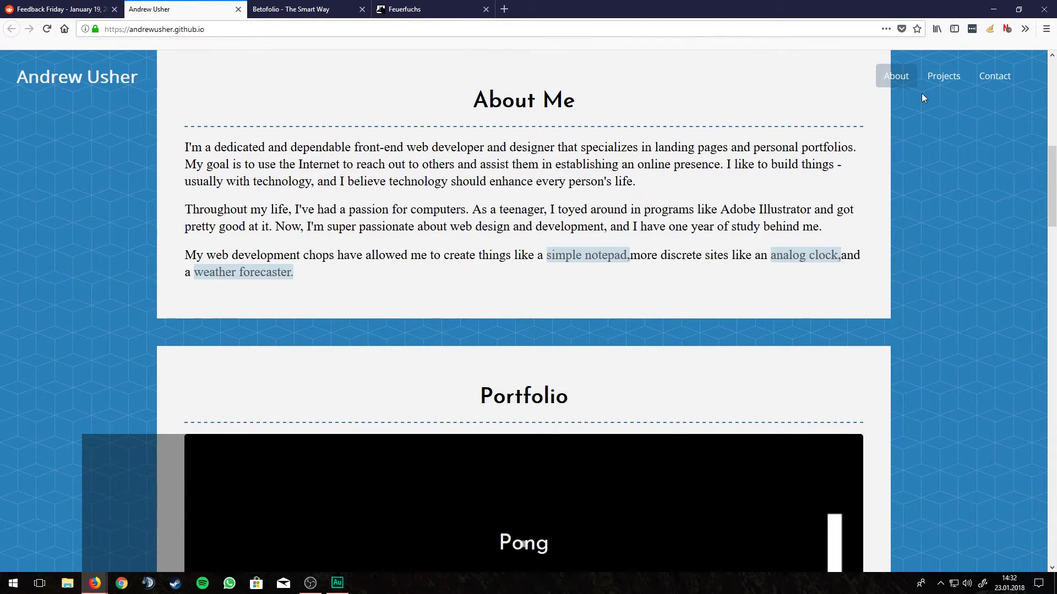
left_click(940, 77)
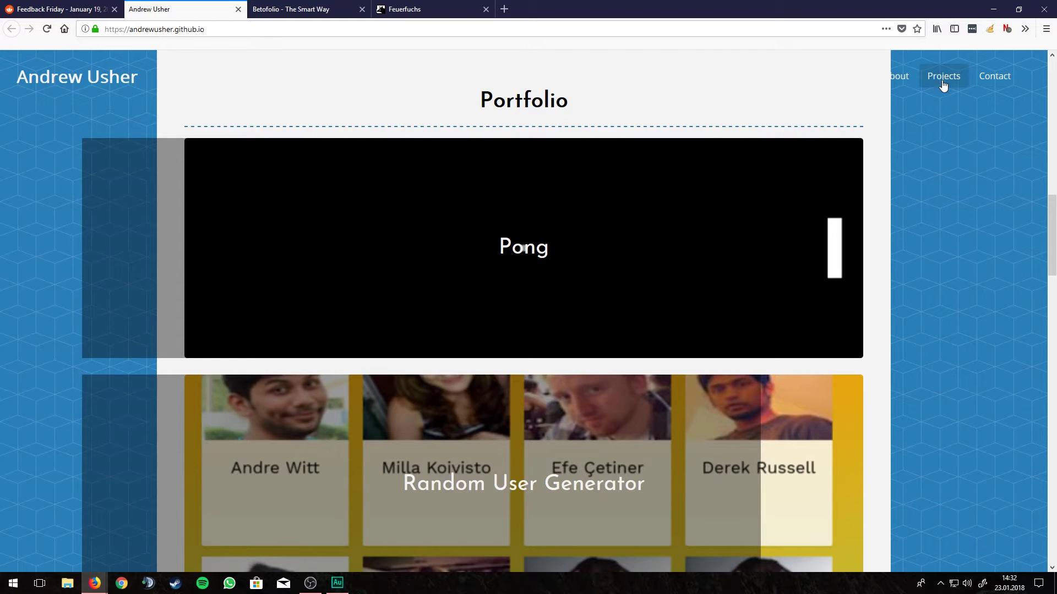
scroll(927, 281, "up", 3)
scroll(909, 258, "down", 4)
scroll(922, 274, "up", 3)
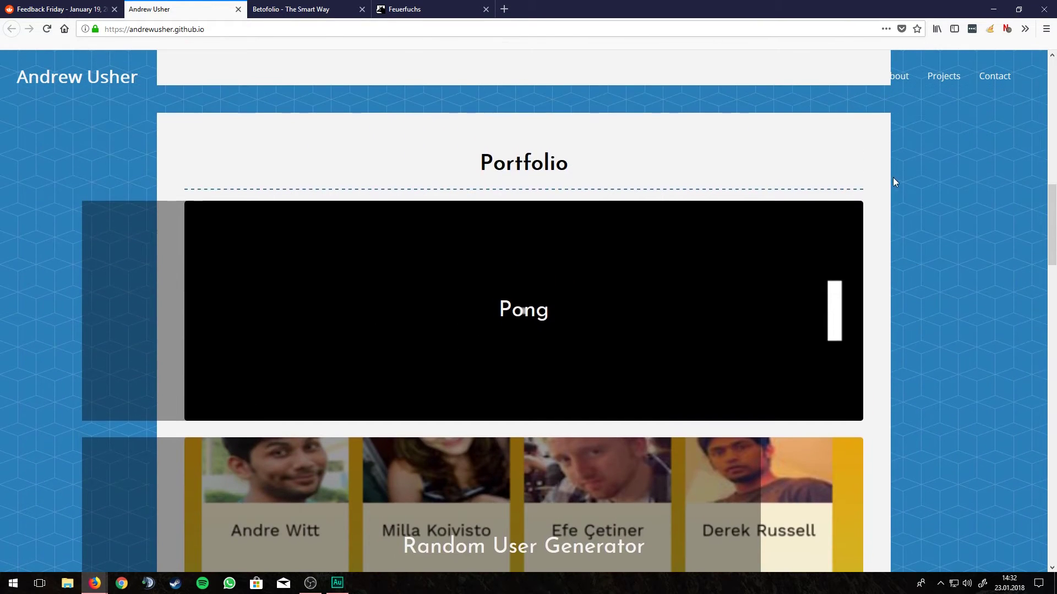
scroll(893, 177, "down", 2)
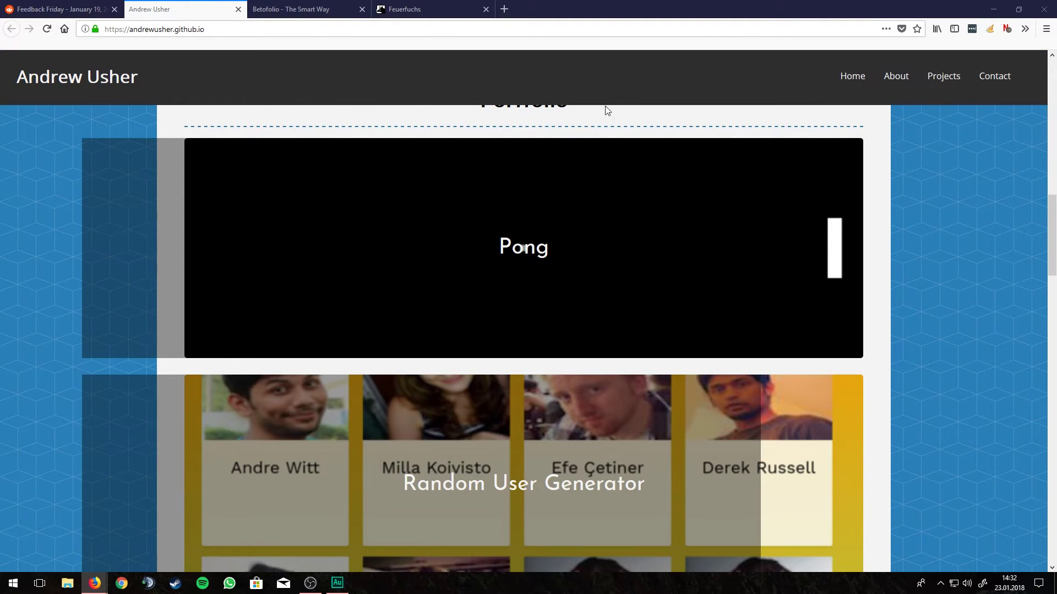
scroll(873, 160, "up", 2)
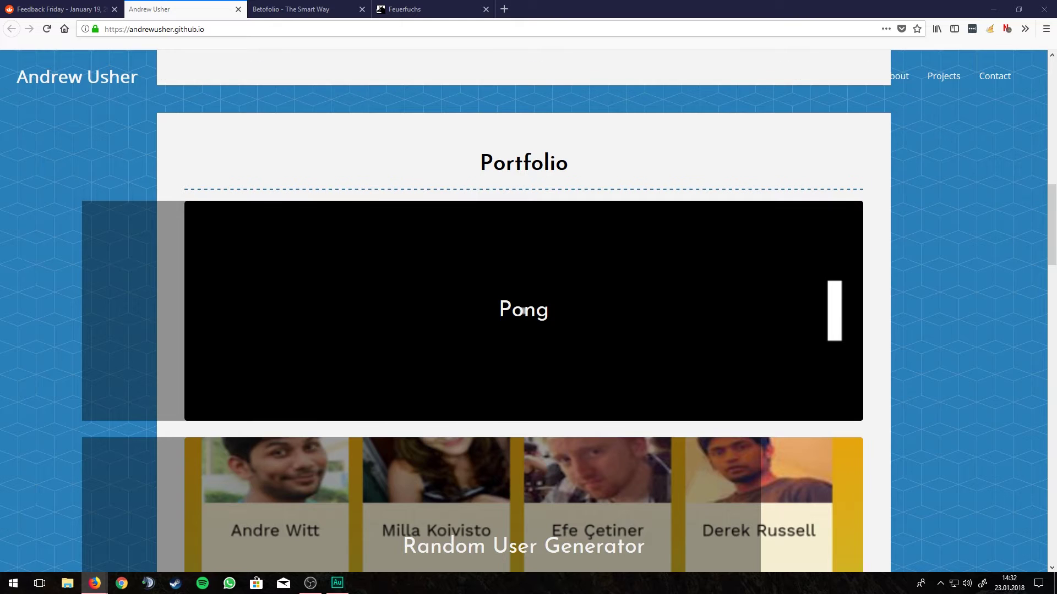
Step: Glance back at the Reddit feedback and retest the portfolio's About link against the dark header
left_click(82, 16)
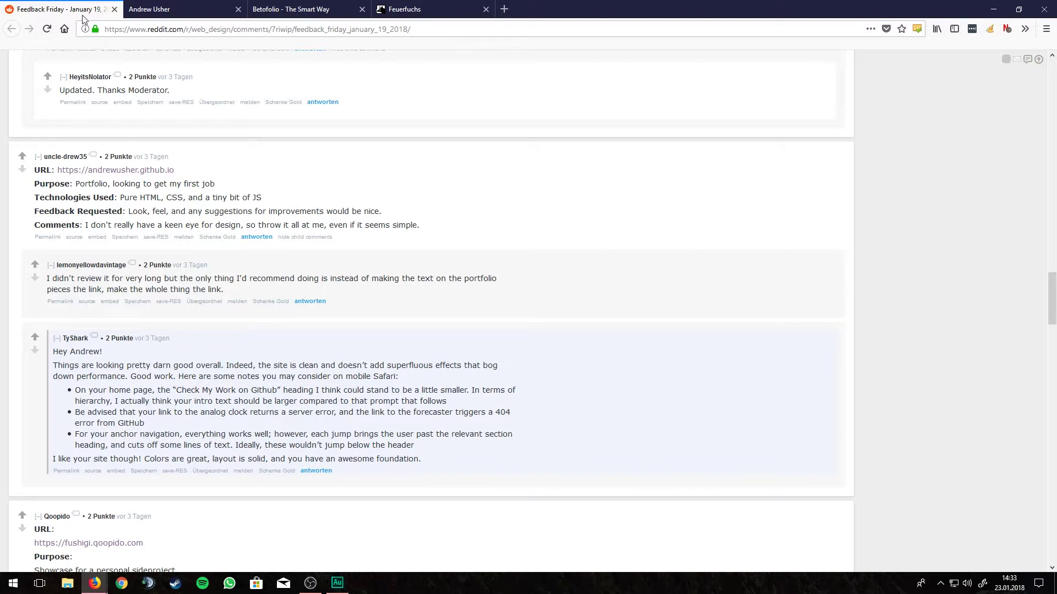
left_click(185, 12)
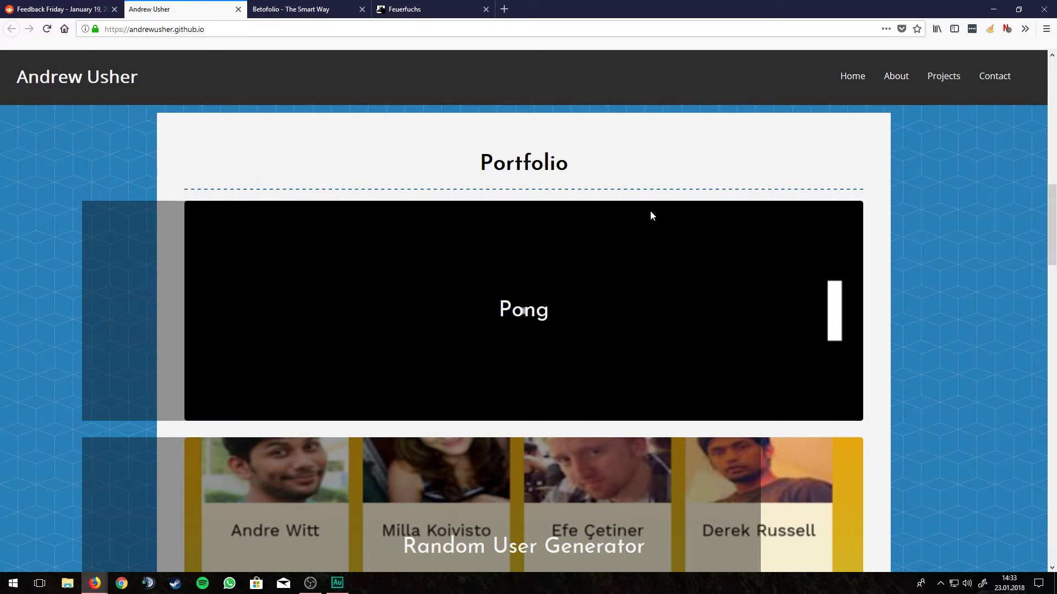
scroll(716, 209, "up", 8)
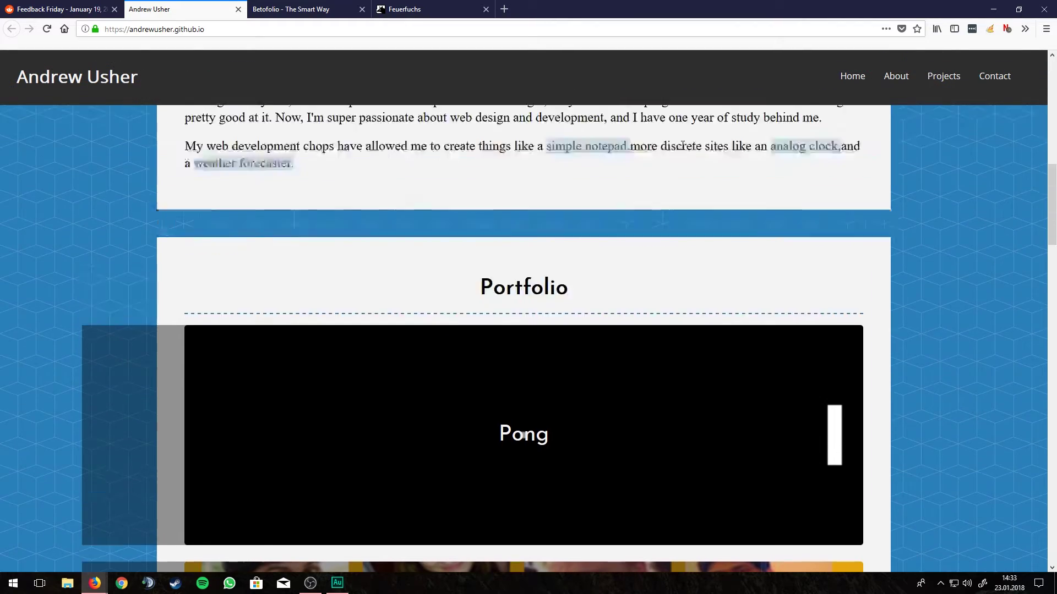
left_click(894, 80)
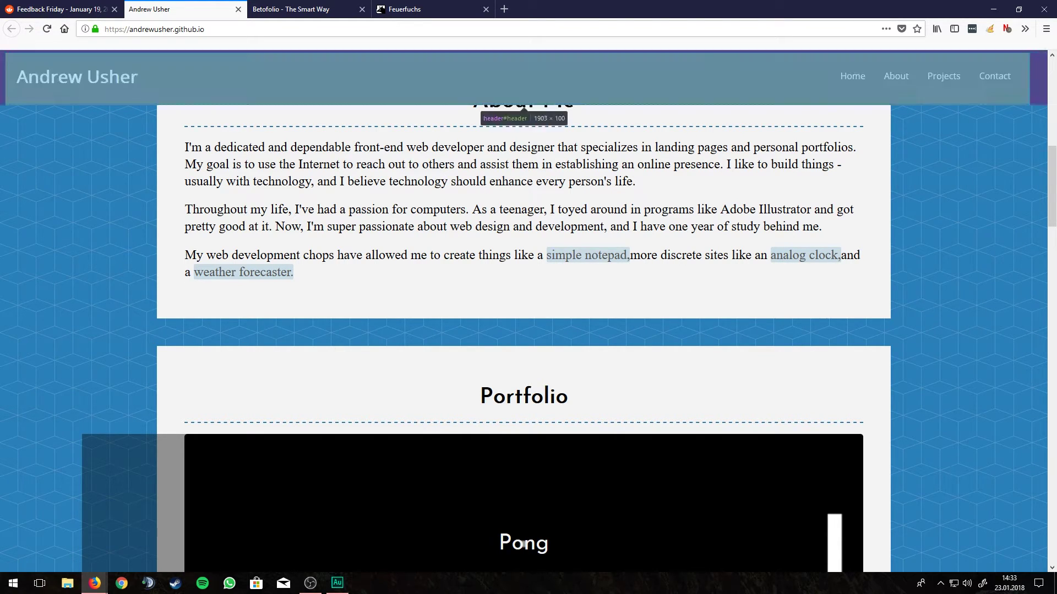
scroll(324, 166, "up", 2)
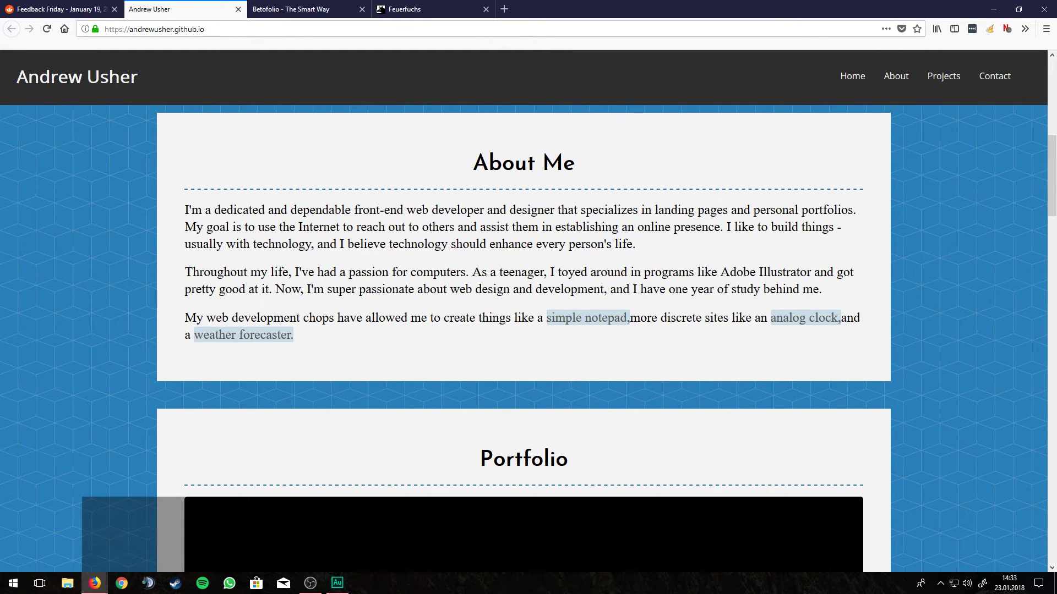
left_click(896, 77)
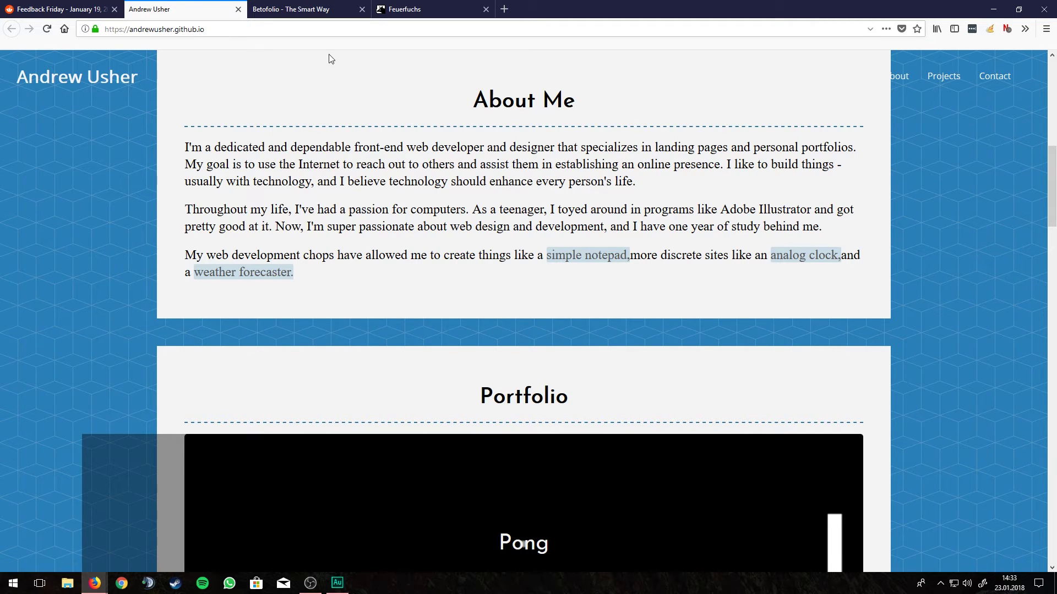
Step: Inspect the About Me box and review the page from the home section down to the Notepad tile
key("ctrl+shift+c")
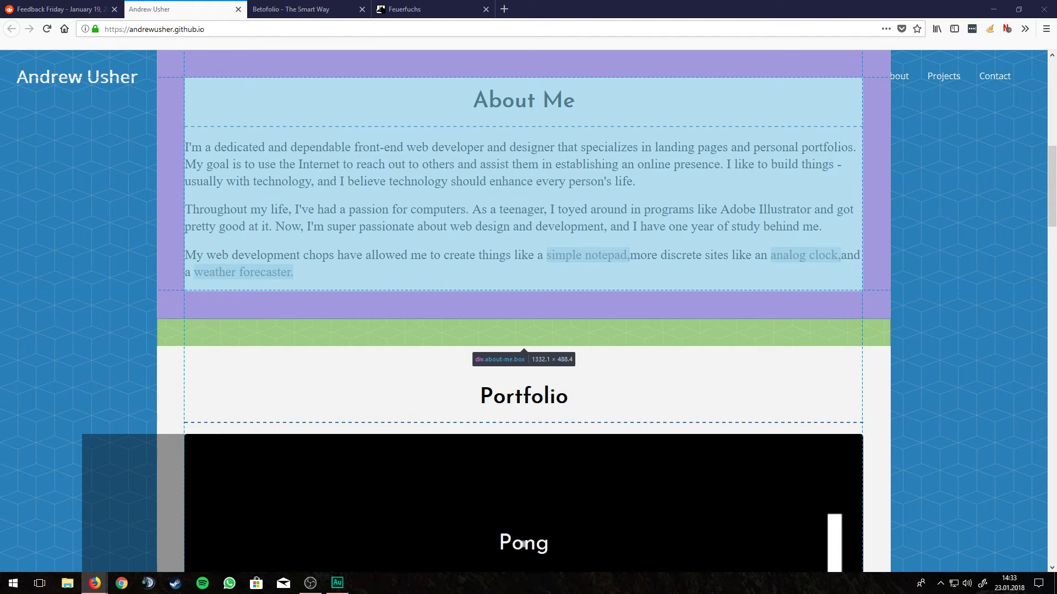
left_click(721, 106)
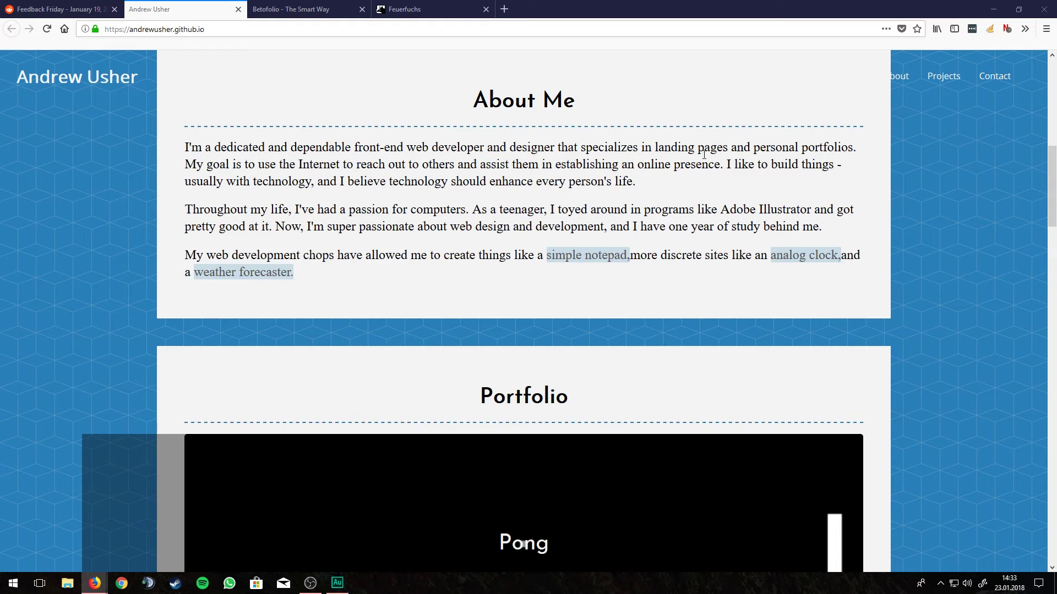
scroll(717, 280, "up", 4)
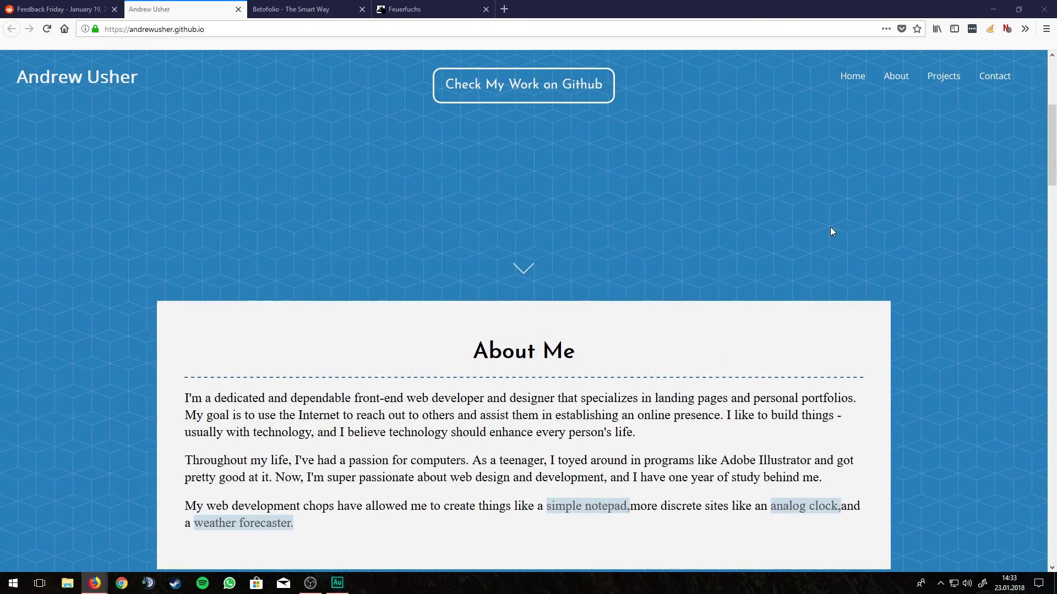
scroll(776, 320, "up", 5)
scroll(771, 335, "down", 10)
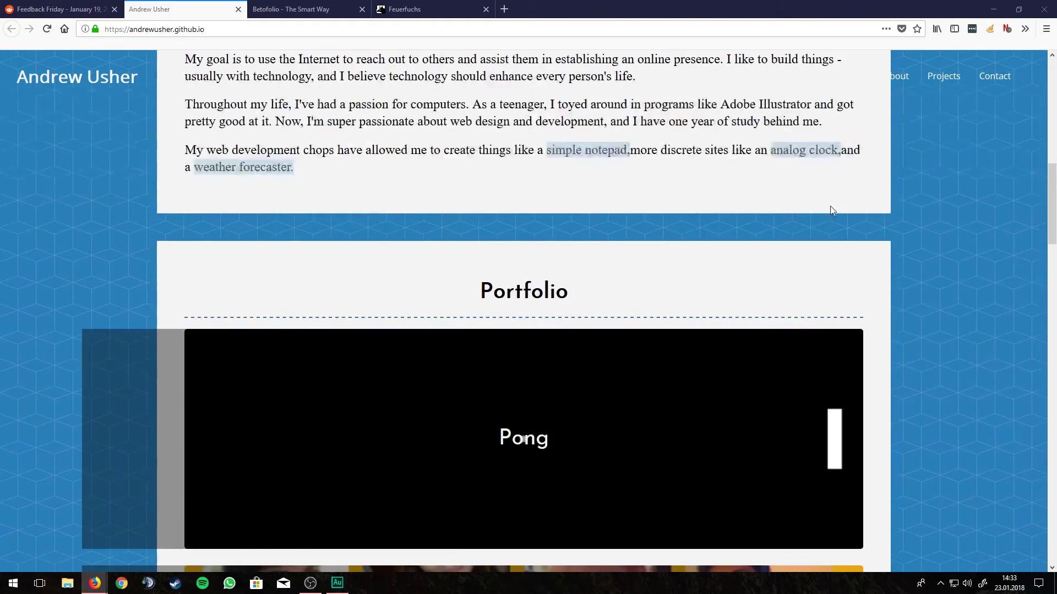
scroll(840, 206, "down", 5)
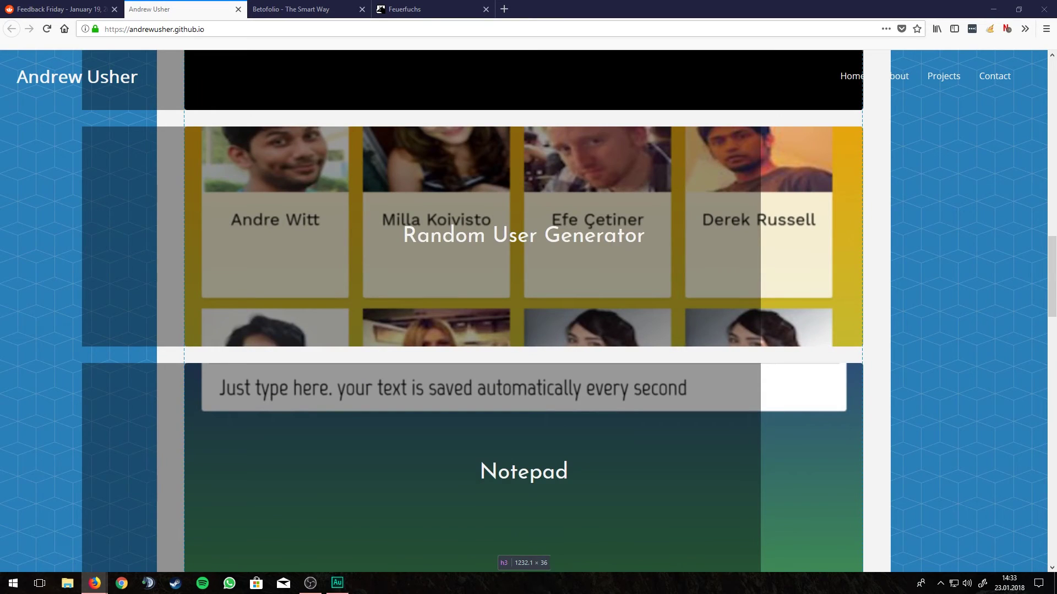
Step: Review the portfolio page from the end of the About text through the project tiles down to the Get In Touch section and footer
scroll(523, 237, "up", 8)
left_click(259, 29)
left_click(259, 28)
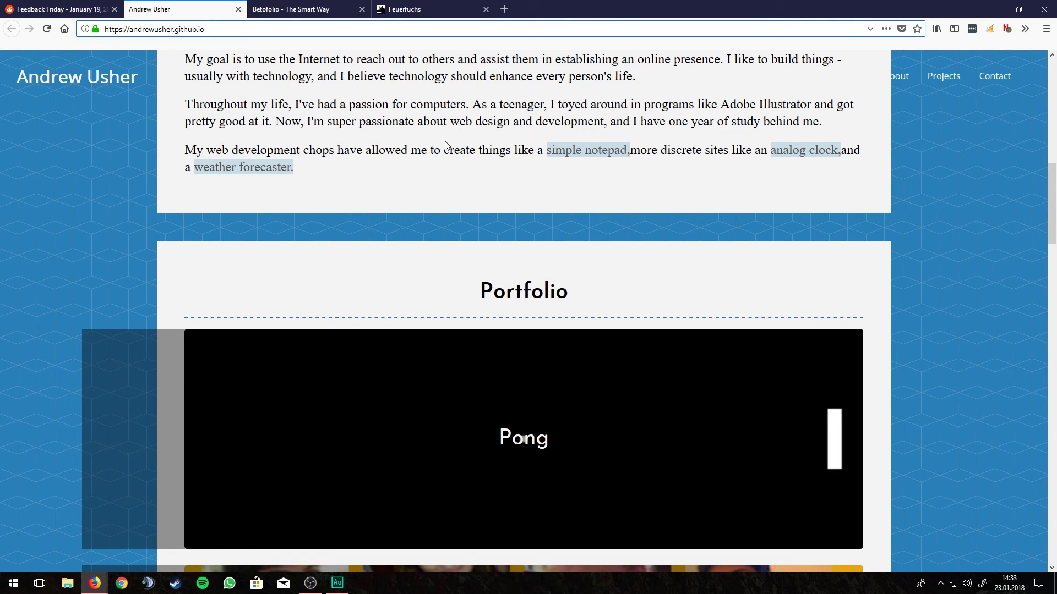
scroll(642, 266, "up", 2)
scroll(679, 253, "down", 2)
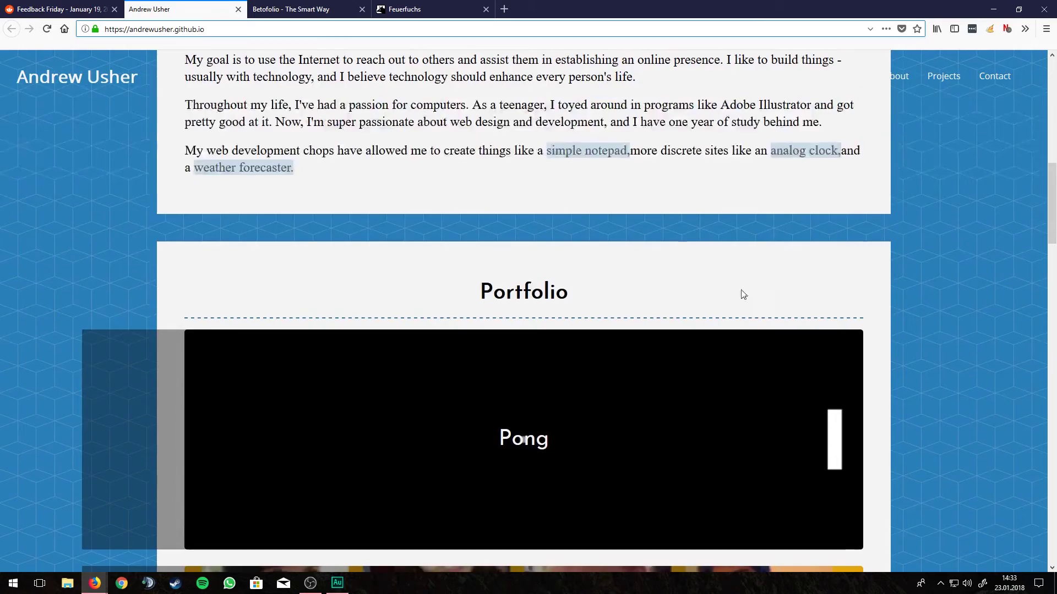
scroll(738, 286, "up", 3)
scroll(729, 281, "down", 4)
scroll(424, 339, "down", 4)
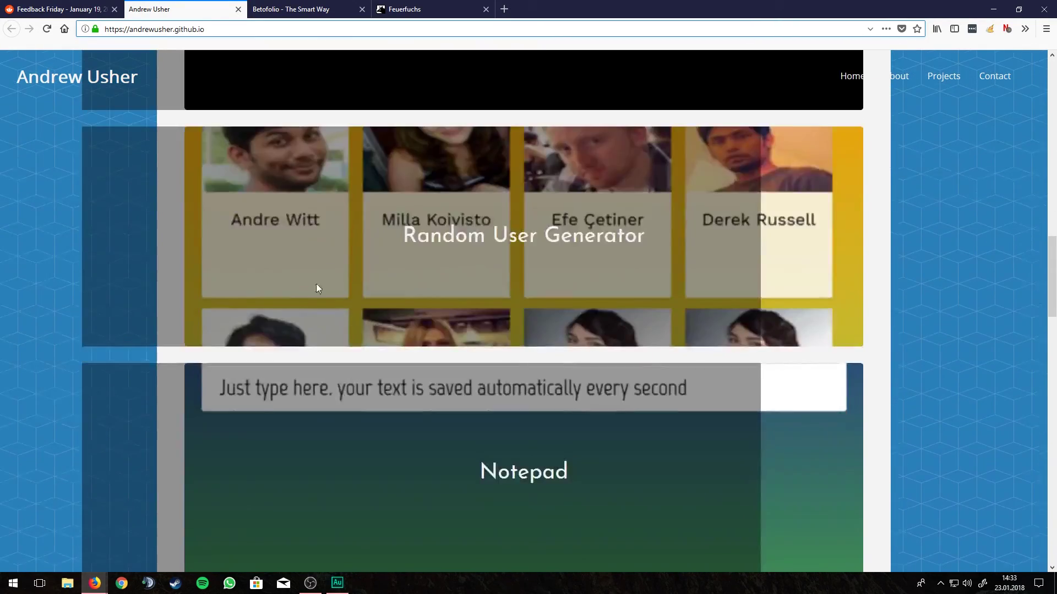
scroll(317, 287, "down", 15)
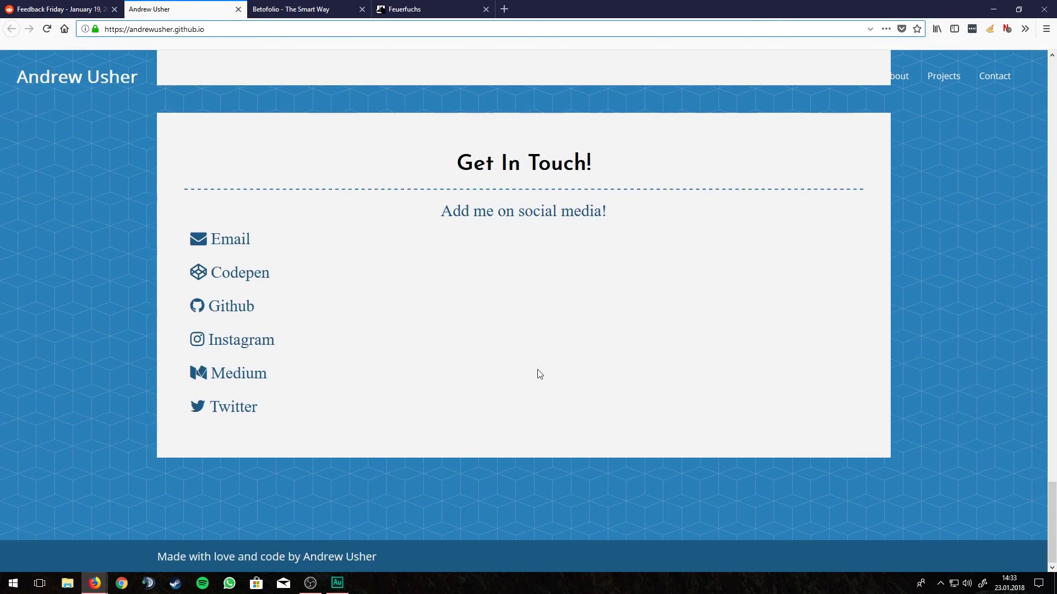
Step: Recheck the commenters' feedback on the portfolio in the Reddit thread and return to the portfolio site
left_click(33, 8)
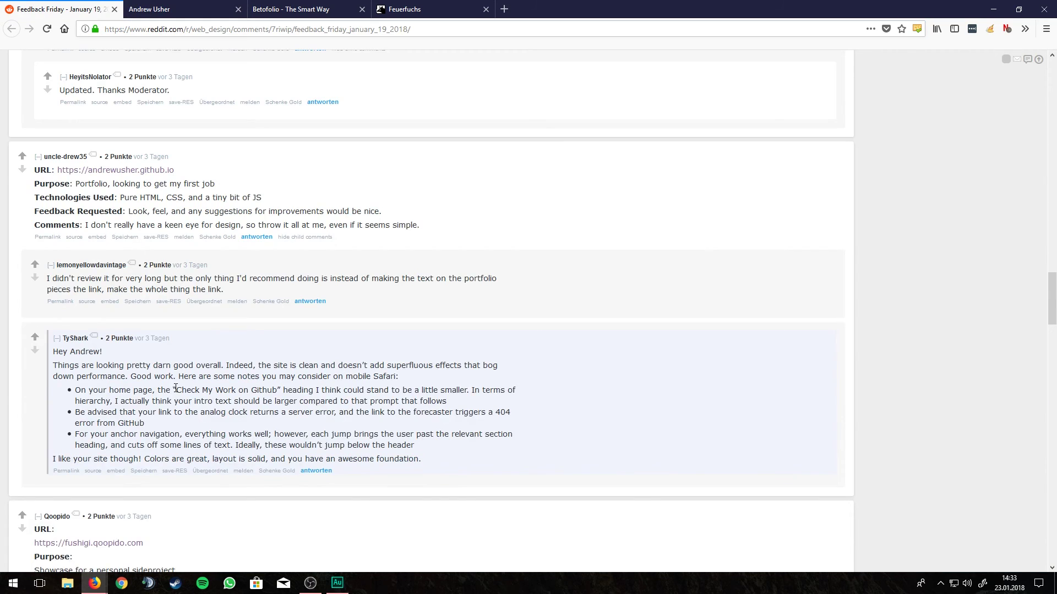
scroll(165, 391, "down", 2)
scroll(188, 429, "up", 5)
scroll(223, 451, "down", 4)
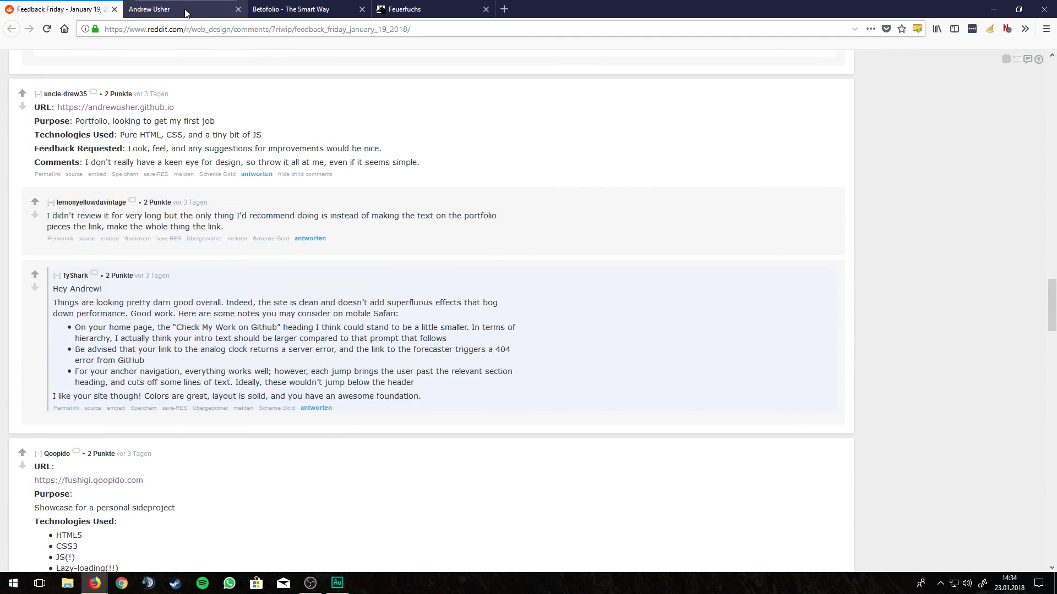
left_click(186, 11)
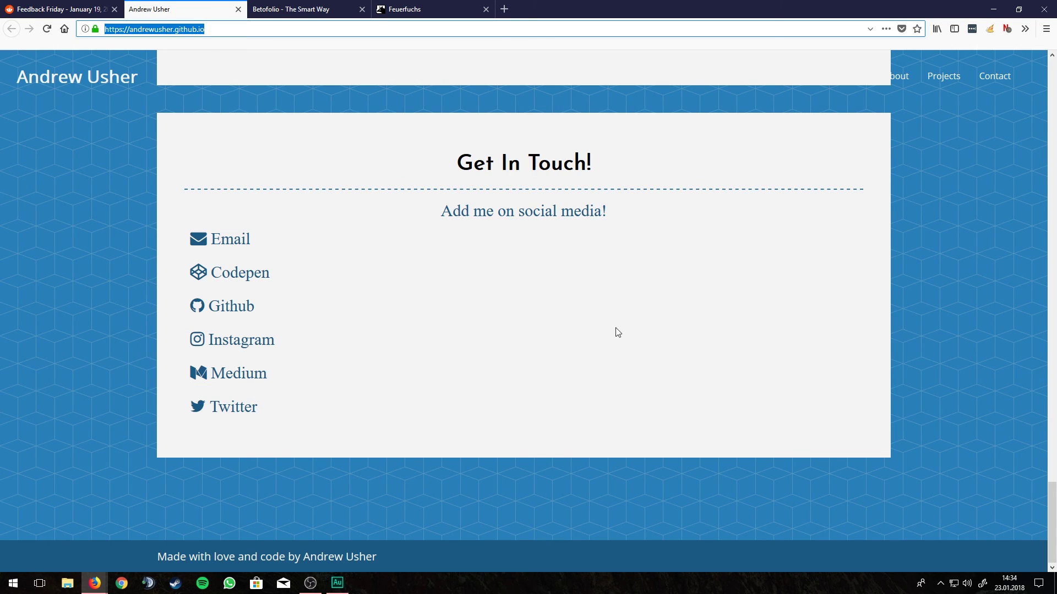